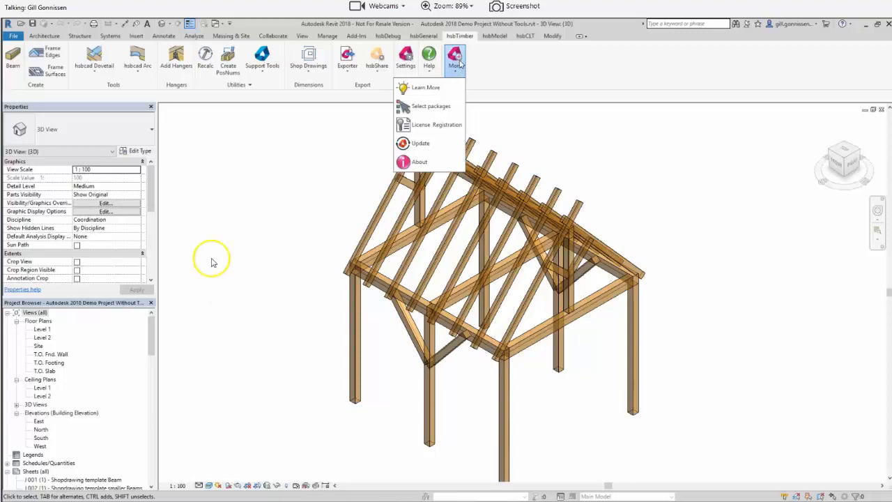
Step: Review the hsbcad update prompt, including the option to force updating all content, and cancel it without running the update
left_click(441, 145)
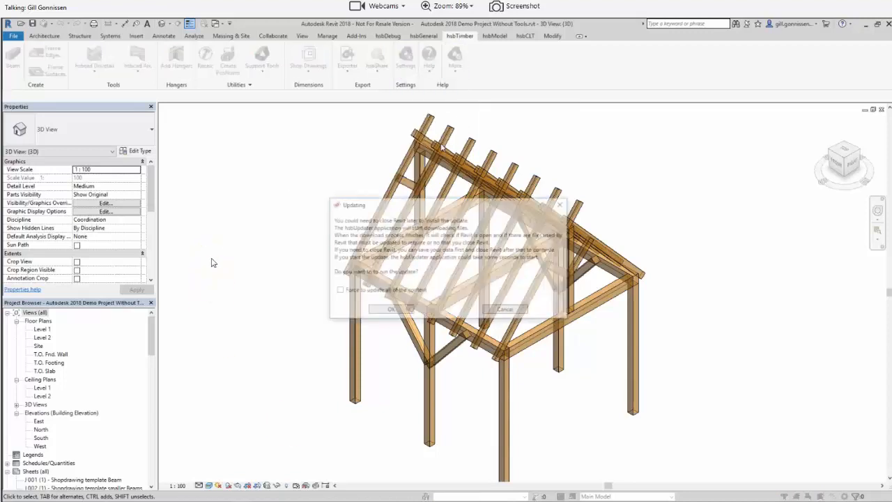
left_click_drag(460, 210, 490, 164)
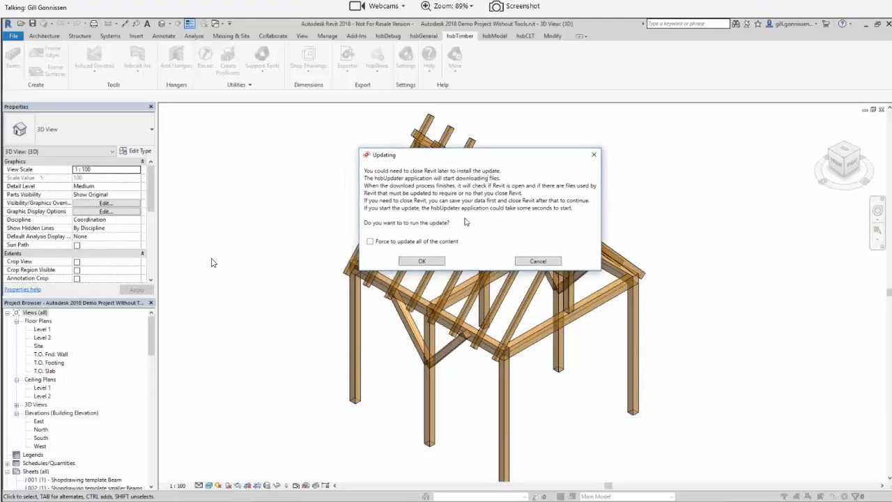
left_click(438, 244)
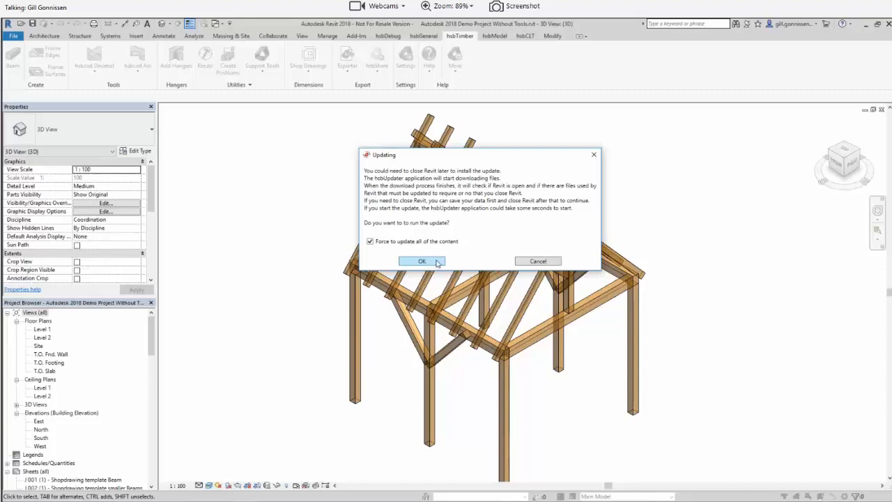
left_click(537, 262)
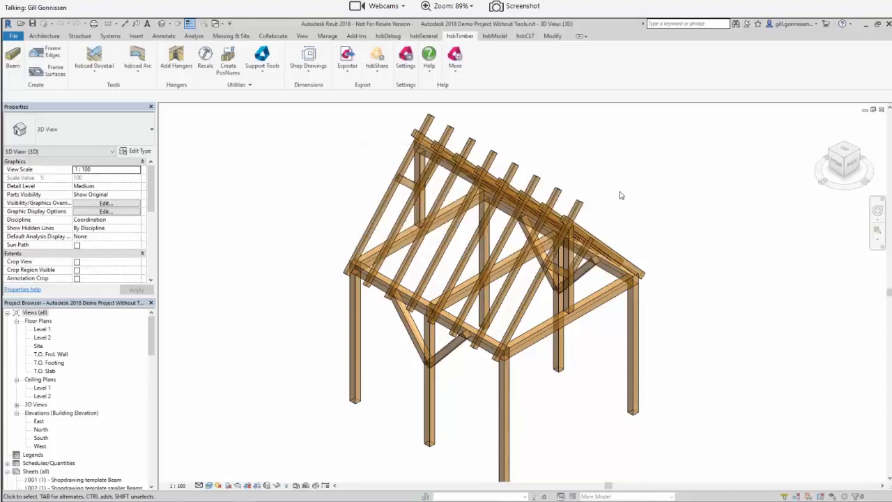
scroll(620, 192, "down", 1)
middle_click_drag(644, 190, 526, 209)
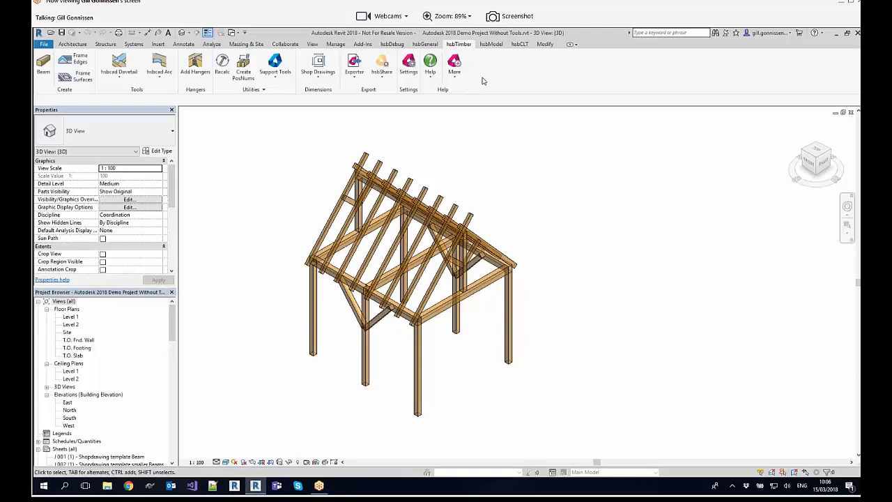
Step: Open the hsbcad settings and examine the General, hsbShare, SIP, Stickframe and Beams options
left_click(410, 73)
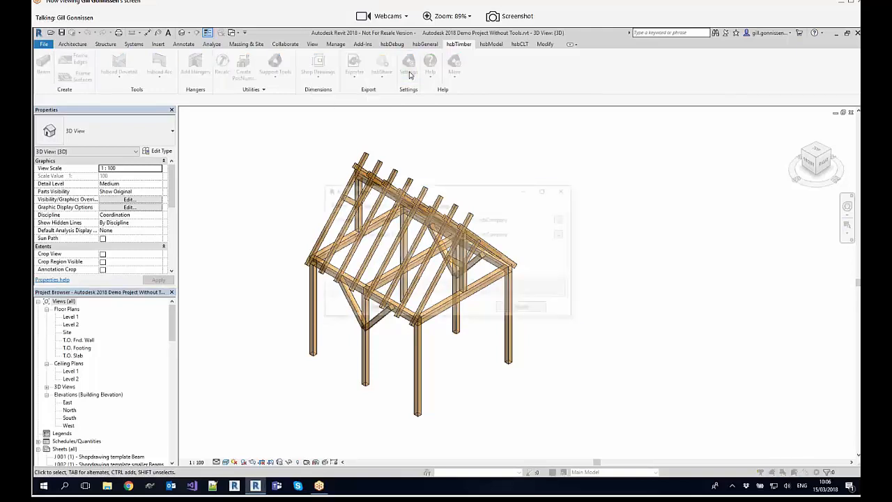
left_click_drag(456, 193, 439, 135)
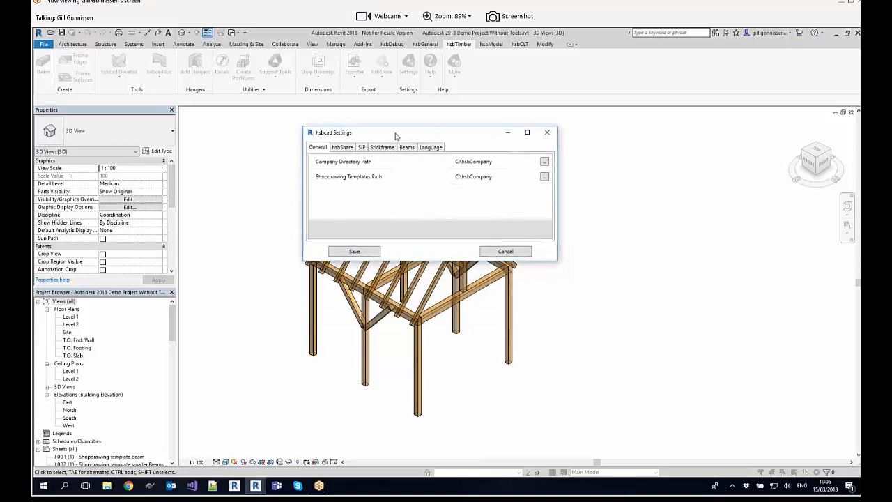
left_click(377, 163)
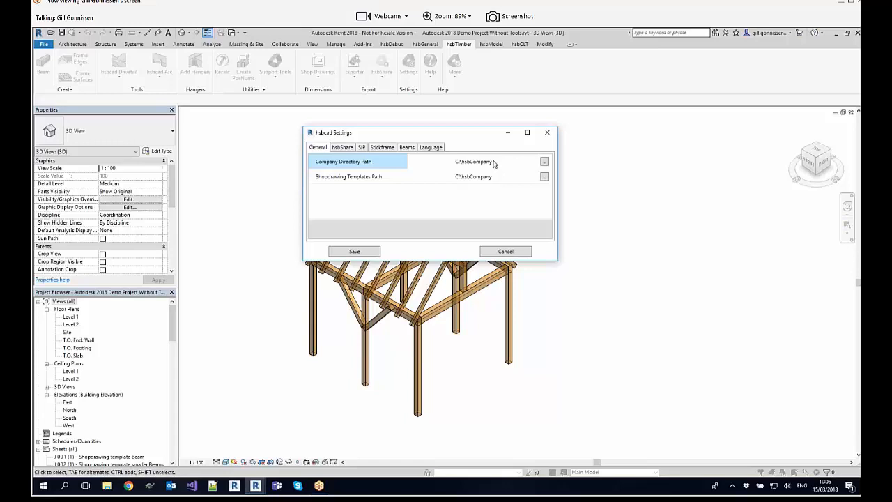
left_click(381, 179)
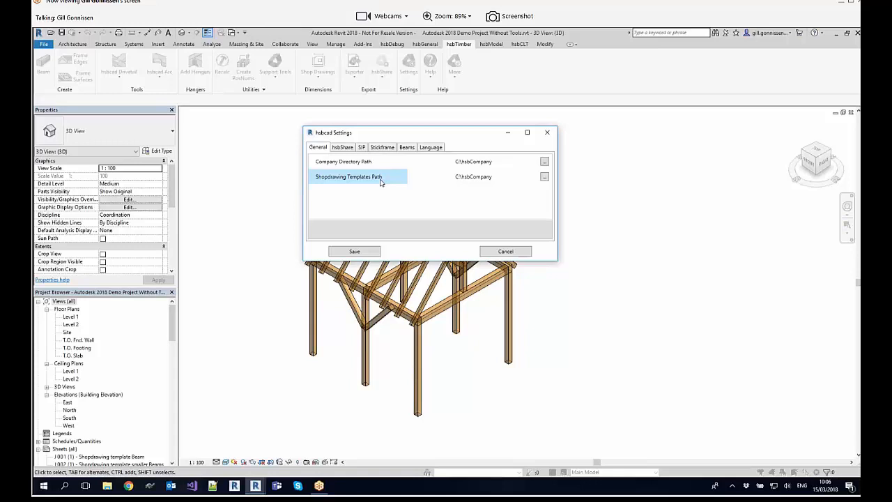
left_click(342, 148)
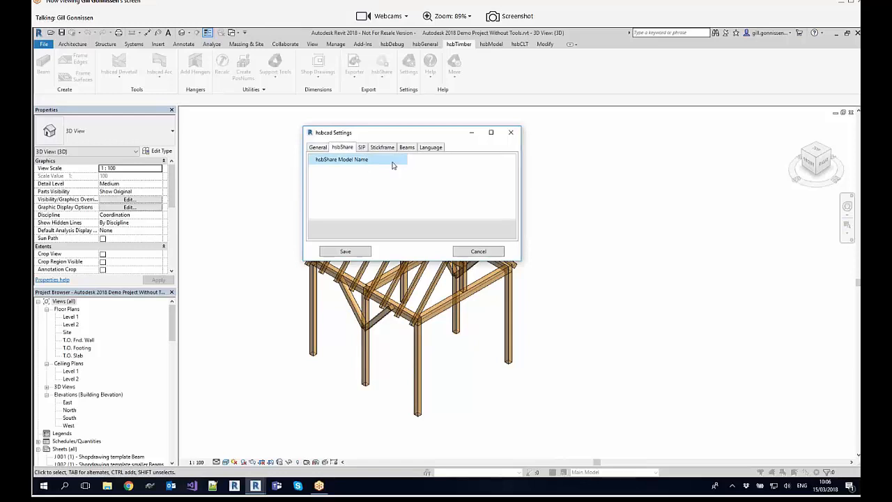
left_click(361, 148)
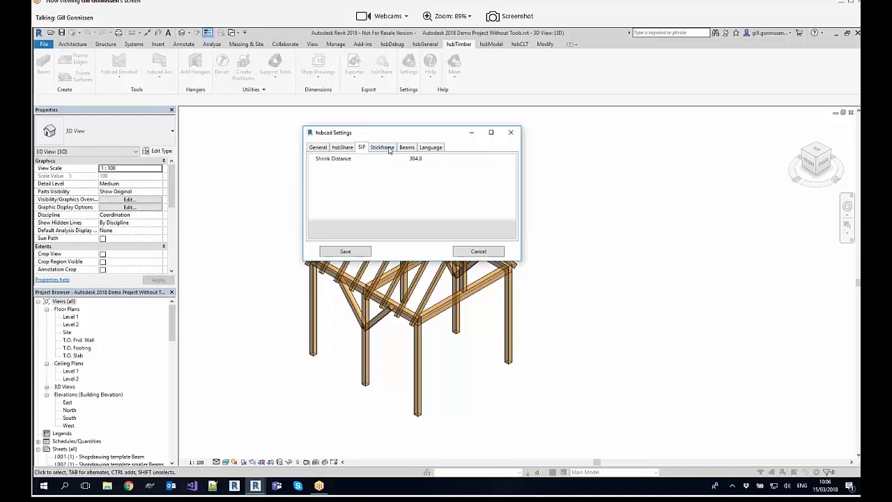
left_click(390, 149)
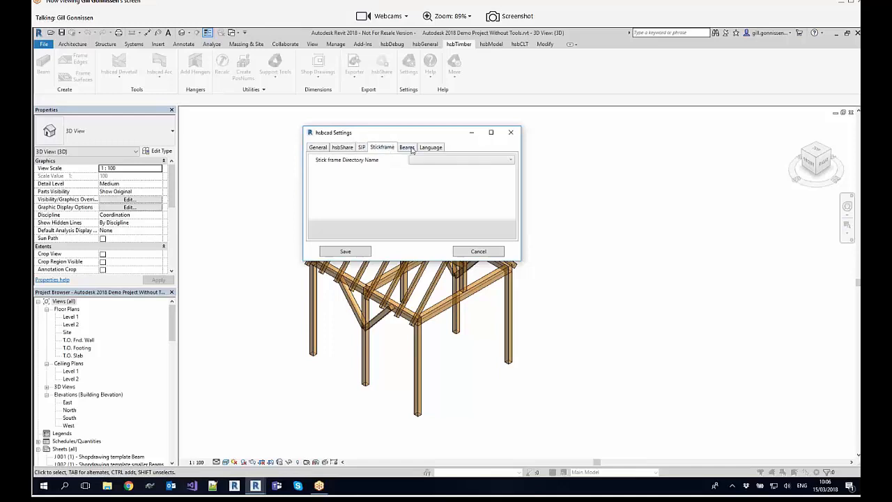
left_click(410, 149)
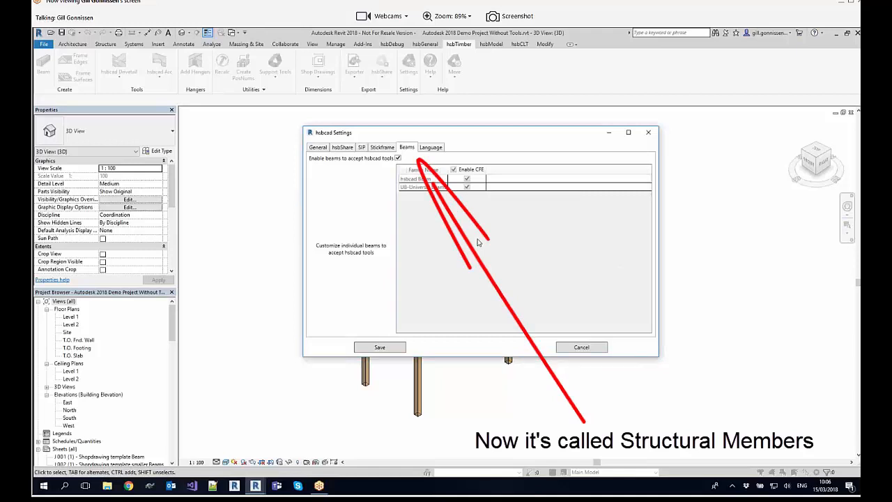
Step: Try disabling hsbcad tools for all beams and for the hsbcad Beam family individually, and restore both options
left_click(398, 158)
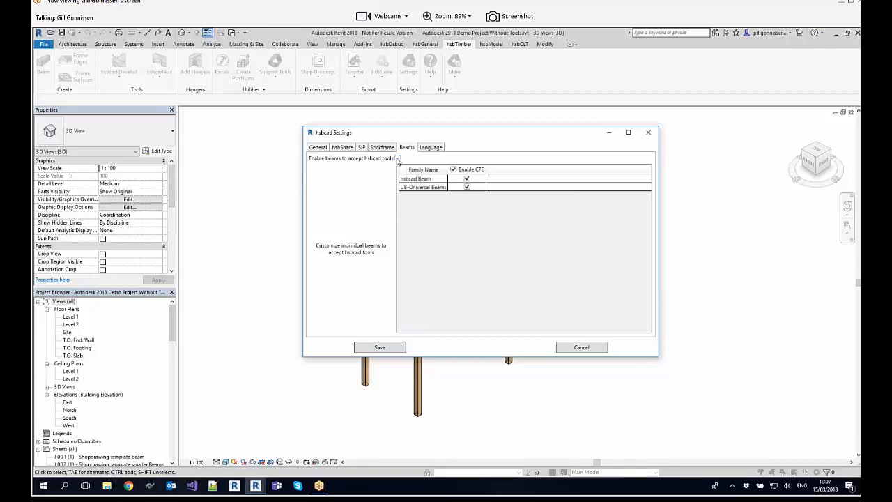
left_click(467, 180)
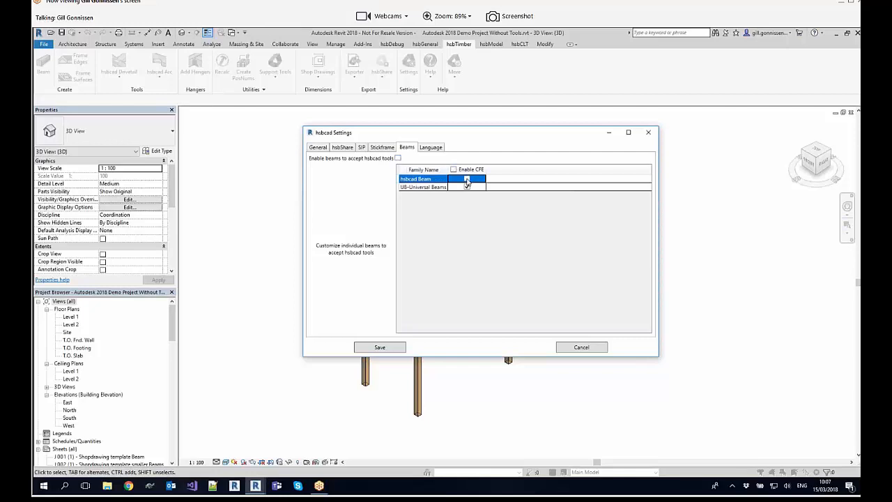
left_click(467, 179)
left_click(396, 159)
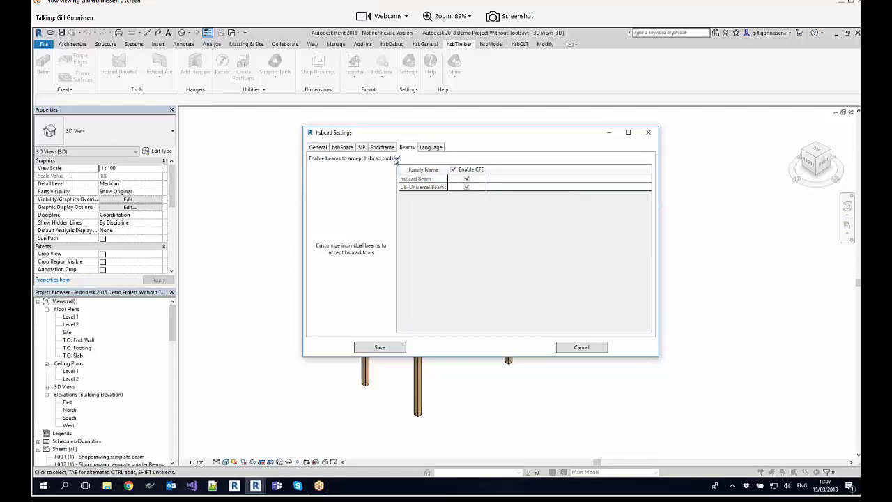
Step: Examine the available interface languages in the hsbcad settings and cancel the dialog without changing anything
left_click(435, 149)
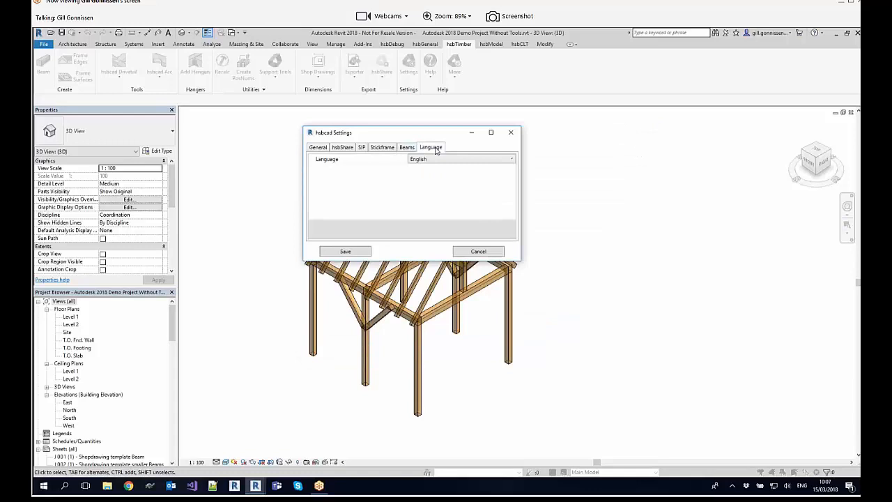
left_click(503, 162)
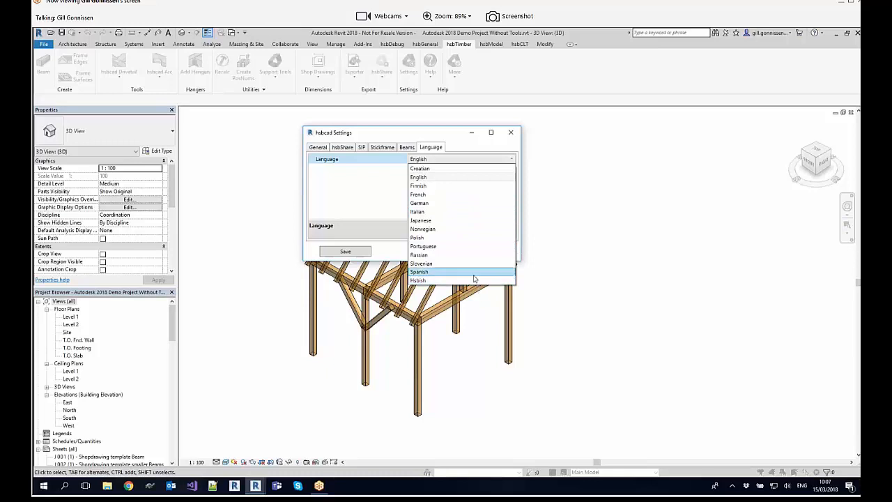
left_click(478, 162)
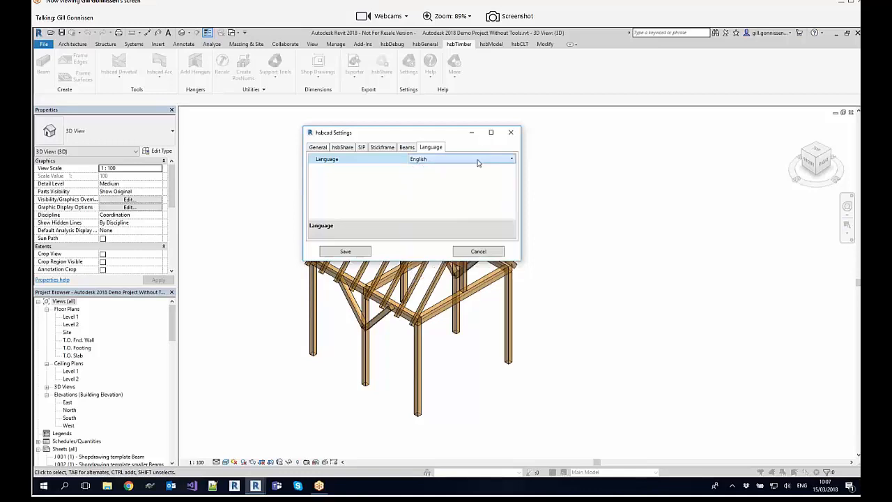
left_click(488, 254)
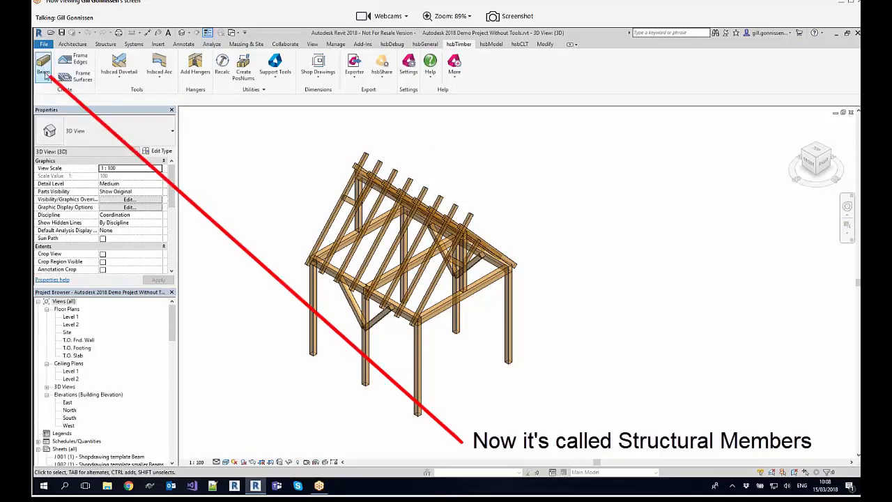
Step: Place an hsbcad Beam of type 50x200, about 3100 mm long, in the empty space beside the timber frame
middle_click_drag(436, 239, 423, 217)
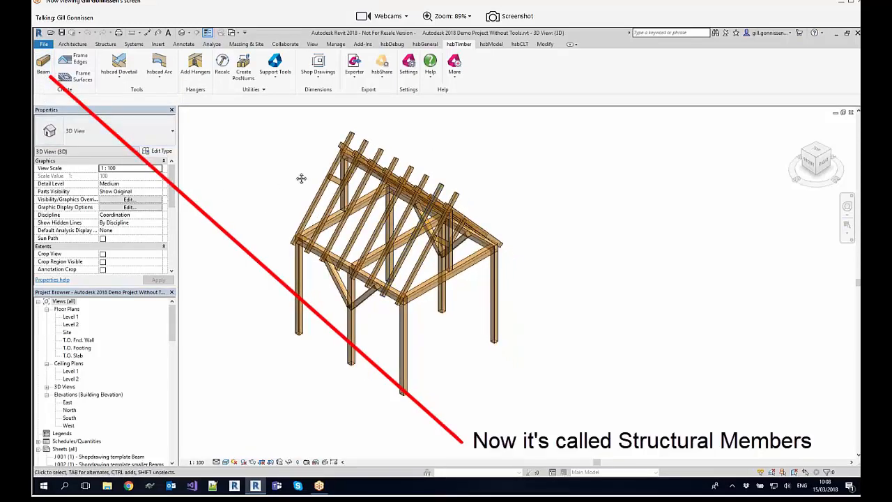
middle_click_drag(297, 173, 296, 189)
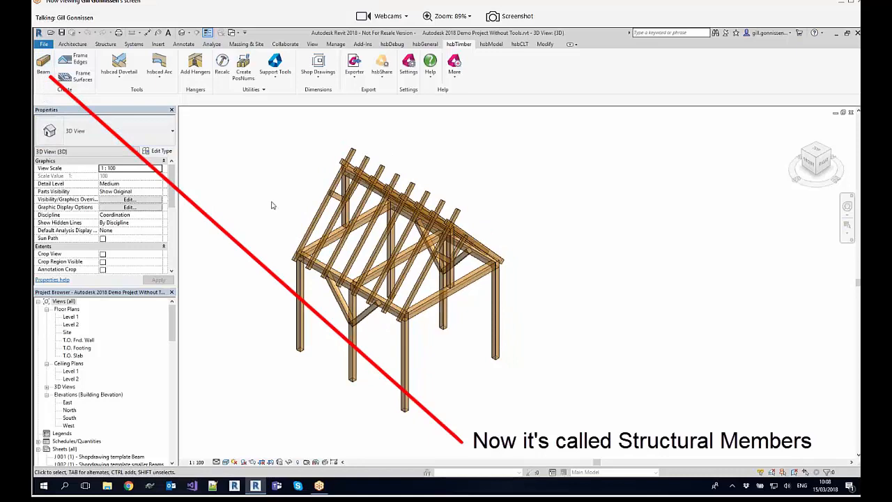
left_click(44, 66)
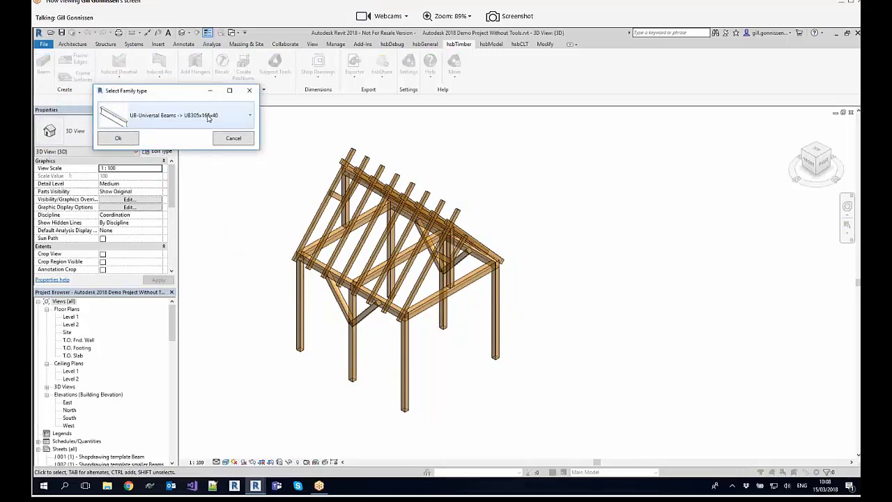
left_click(207, 117)
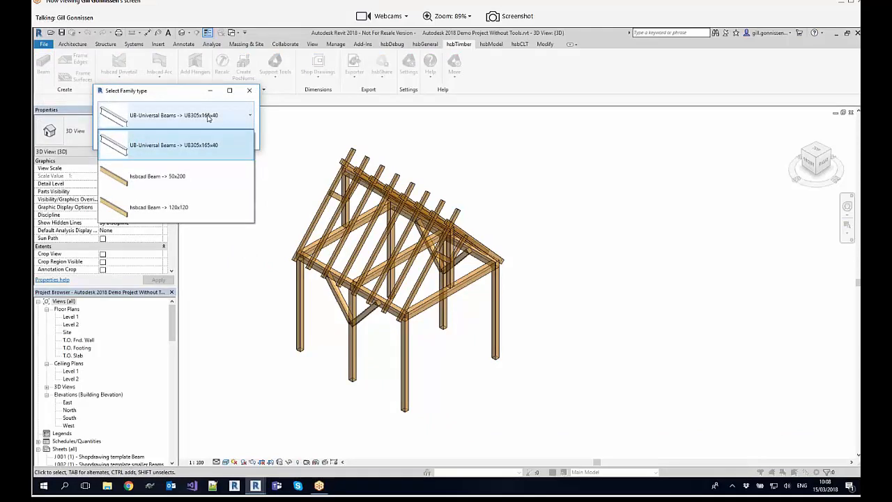
left_click(192, 182)
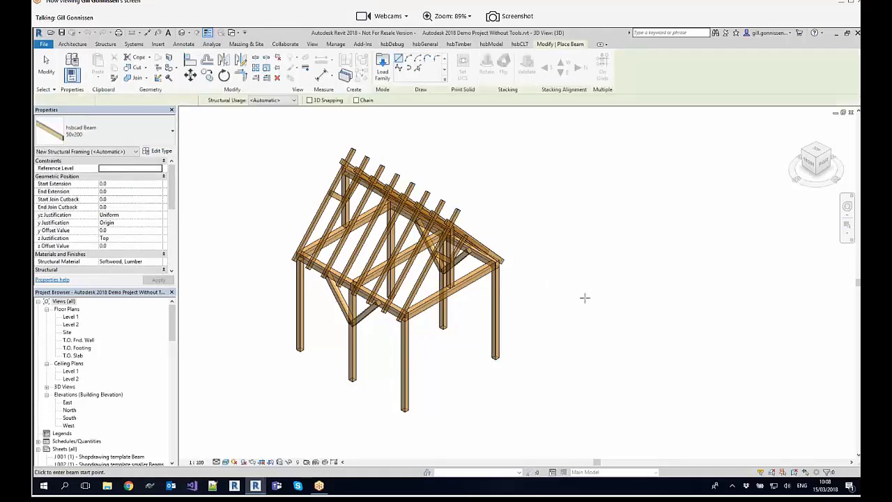
left_click(552, 284)
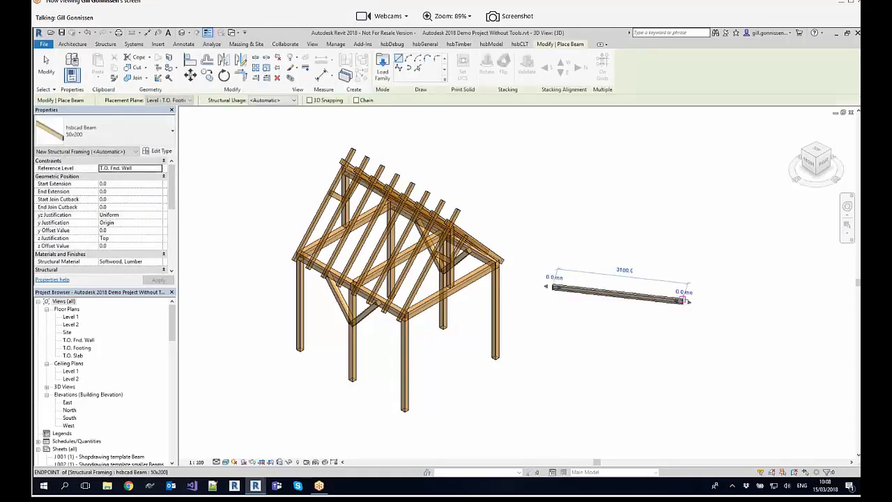
left_click(683, 300)
key("Escape")
key("Escape")
Step: Delete the loose 50x200 beam beside the timber frame
left_click(649, 300)
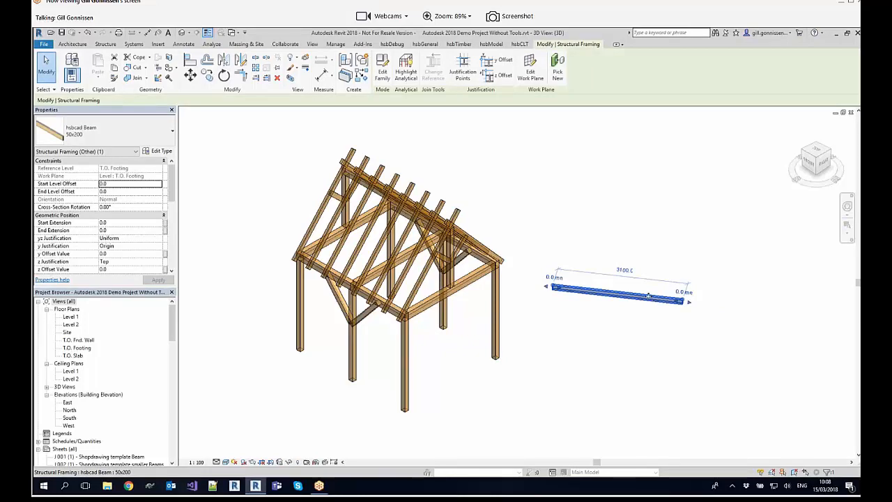
scroll(593, 313, "down", 2)
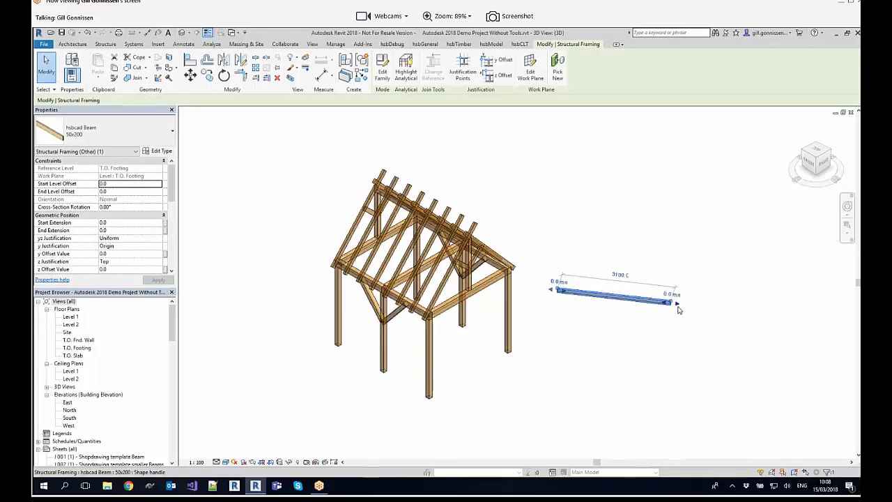
scroll(627, 302, "up", 3)
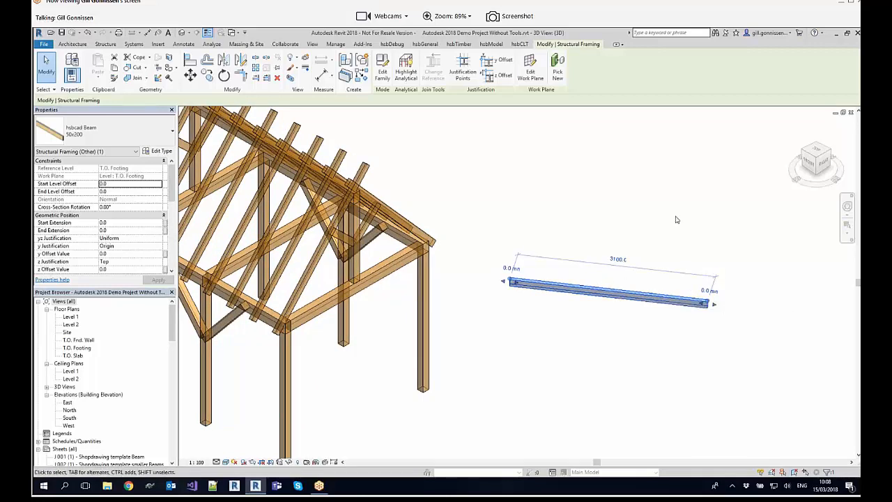
key("Delete")
scroll(488, 241, "down", 1)
middle_click_drag(484, 242, 628, 241)
scroll(623, 237, "down", 1)
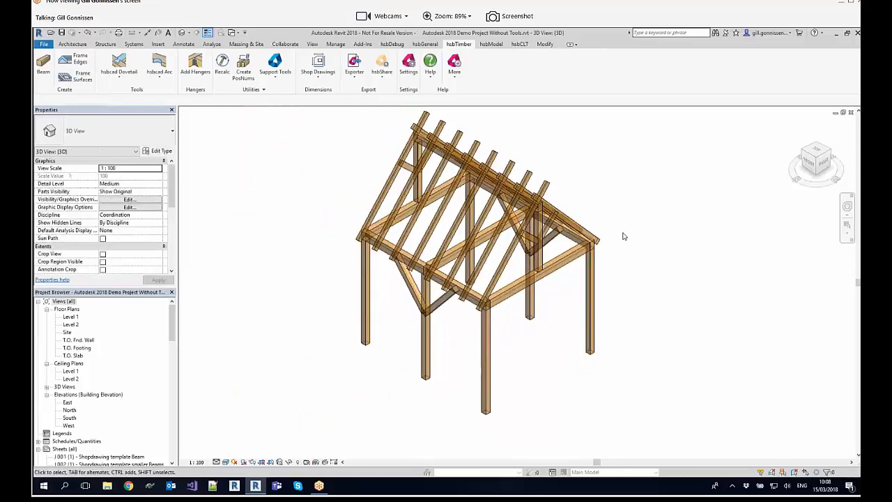
Step: Inspect the front corner column's type and properties, and review Revit's native structural modelling tools
left_click(523, 285)
left_click(486, 336)
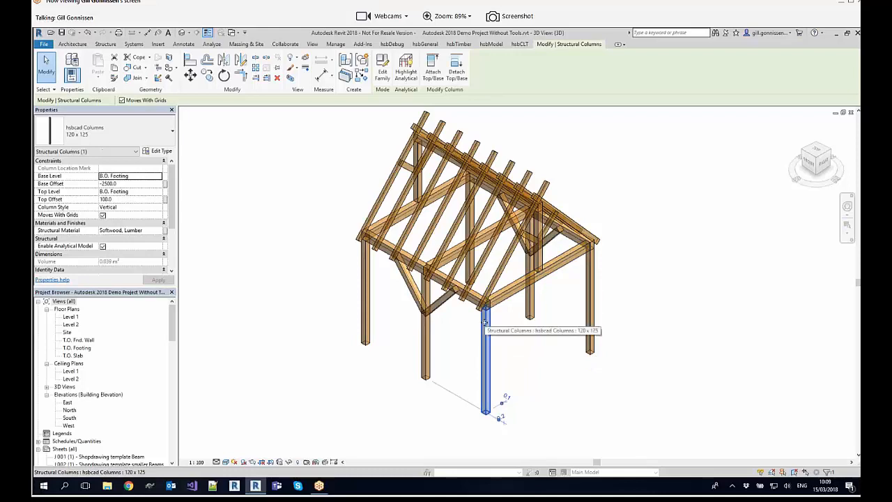
middle_click_drag(578, 210, 559, 225)
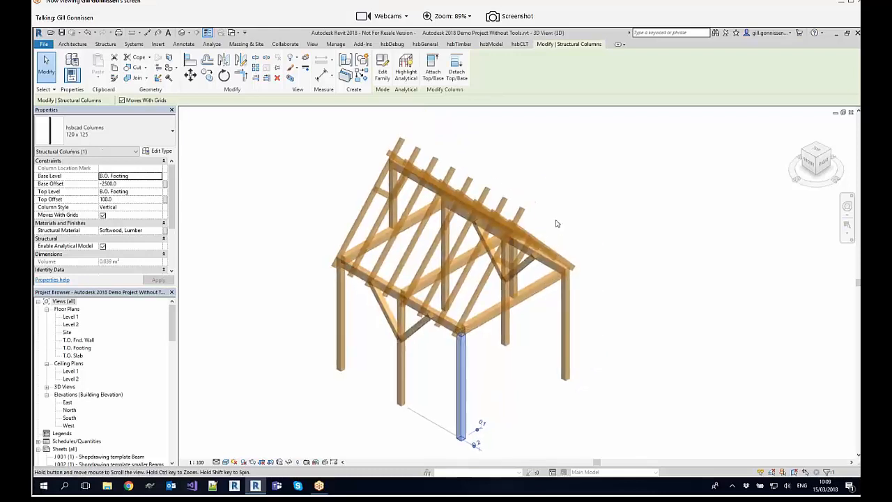
left_click(459, 44)
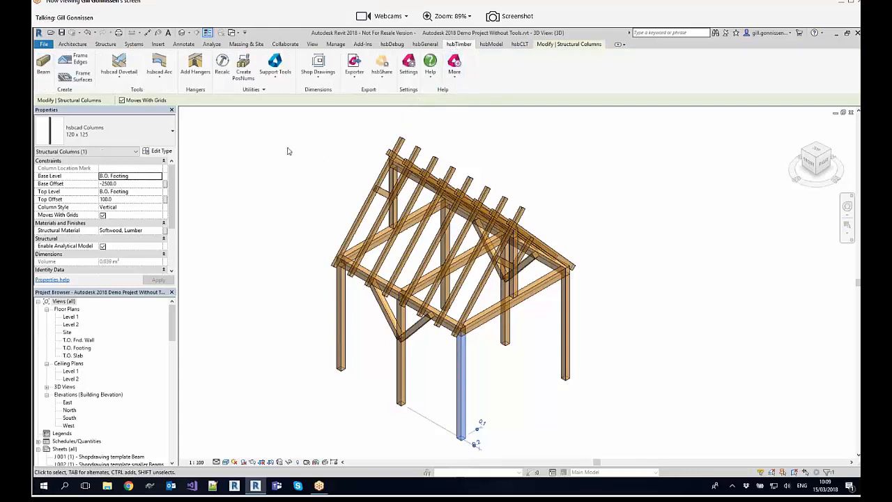
left_click(265, 165)
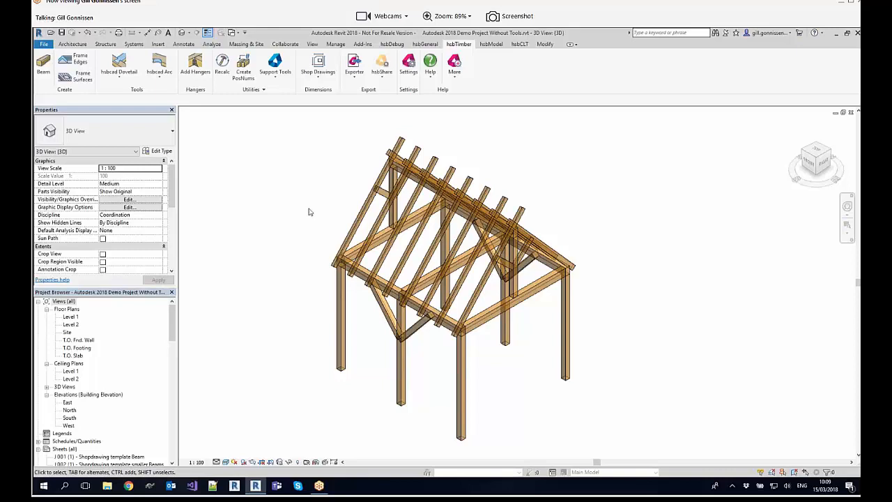
left_click(104, 45)
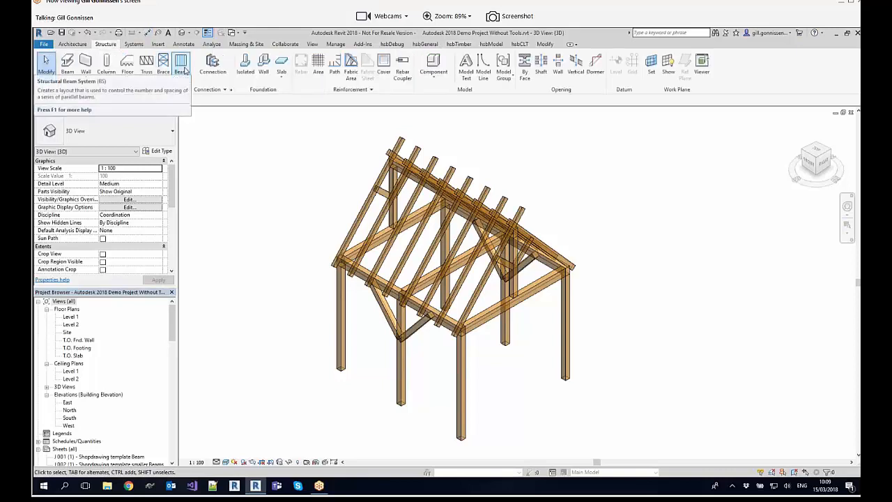
left_click(458, 44)
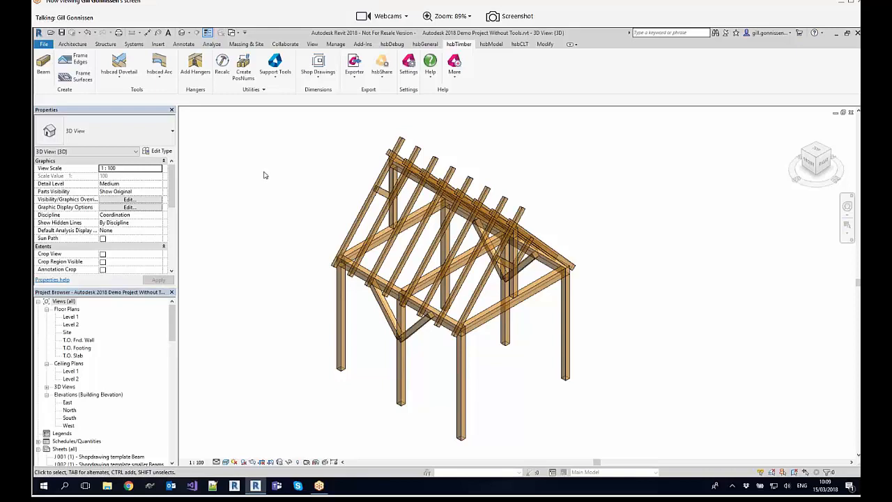
Step: Review the available hsbcad timber connection tools and close the list without choosing one
left_click(124, 82)
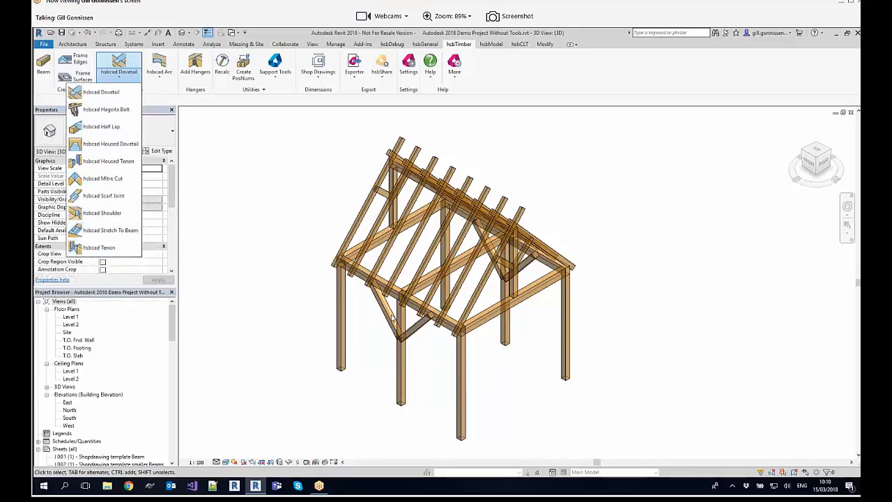
left_click(288, 223)
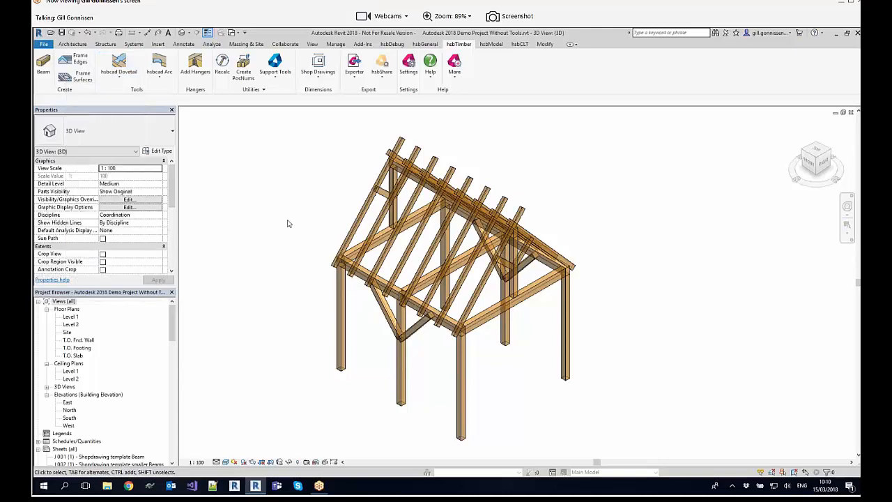
left_click(128, 65)
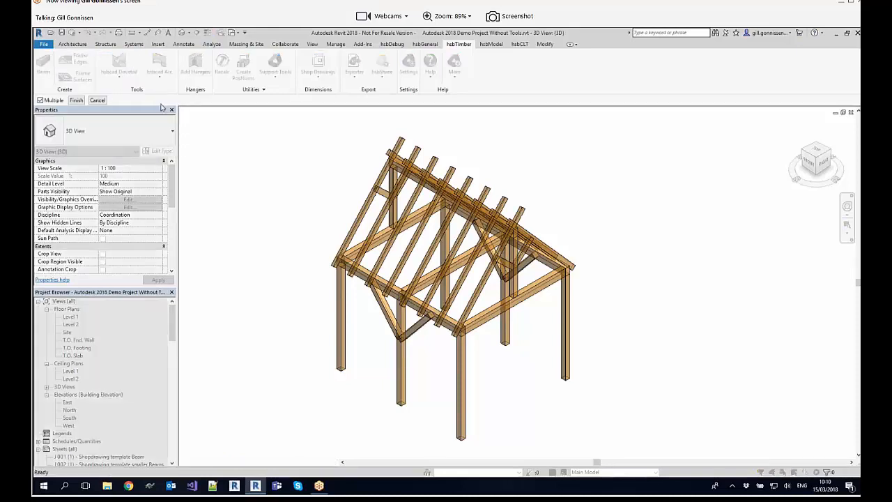
scroll(486, 341, "up", 4)
scroll(487, 342, "up", 3)
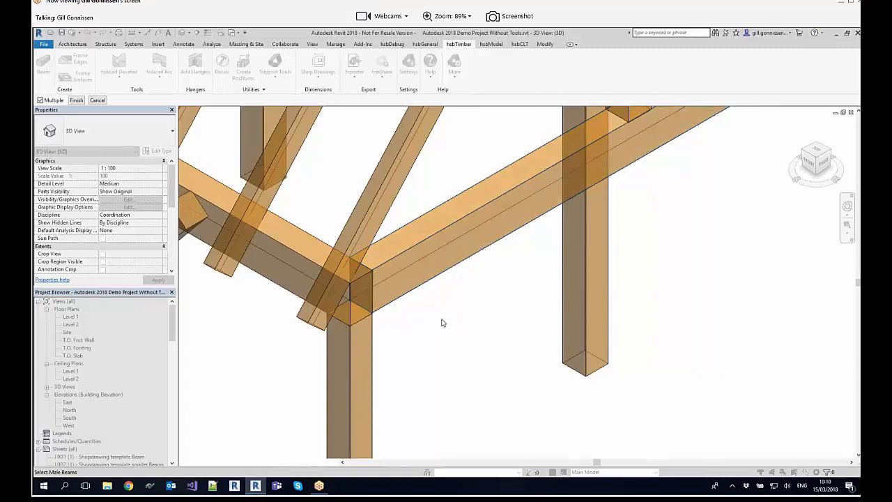
key("Escape")
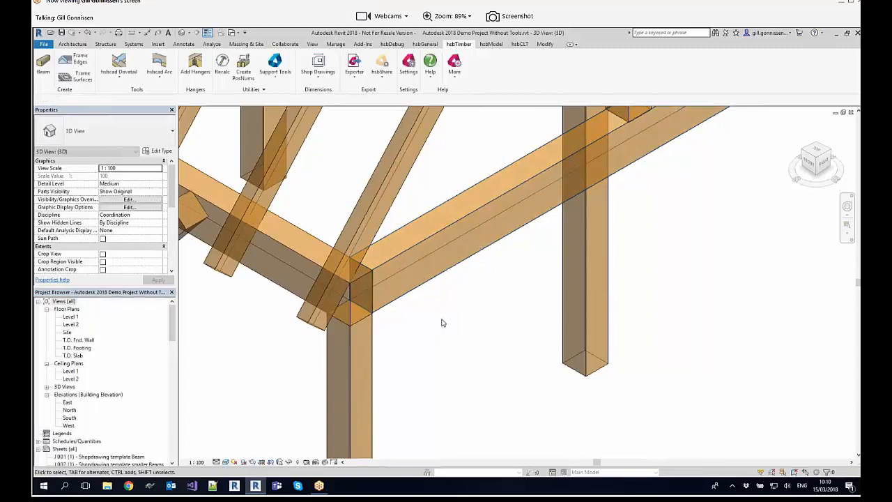
Step: Apply an hsbcad Dovetail at the front corner, with the gable-end beam as male and the eaves beam carrying the rafters as female
left_click(119, 61)
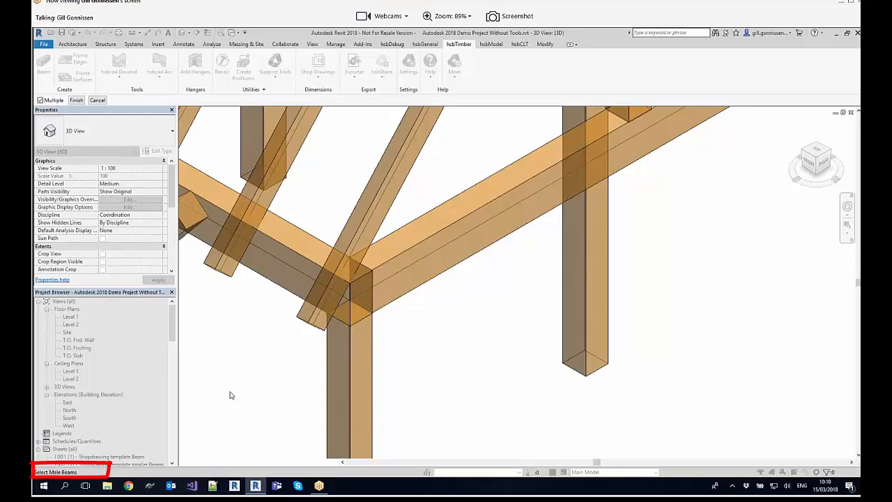
left_click(428, 257)
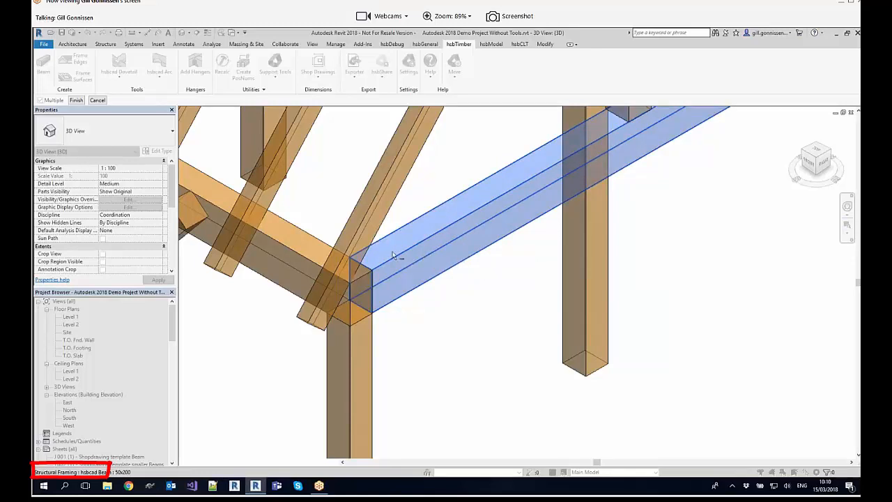
left_click(76, 102)
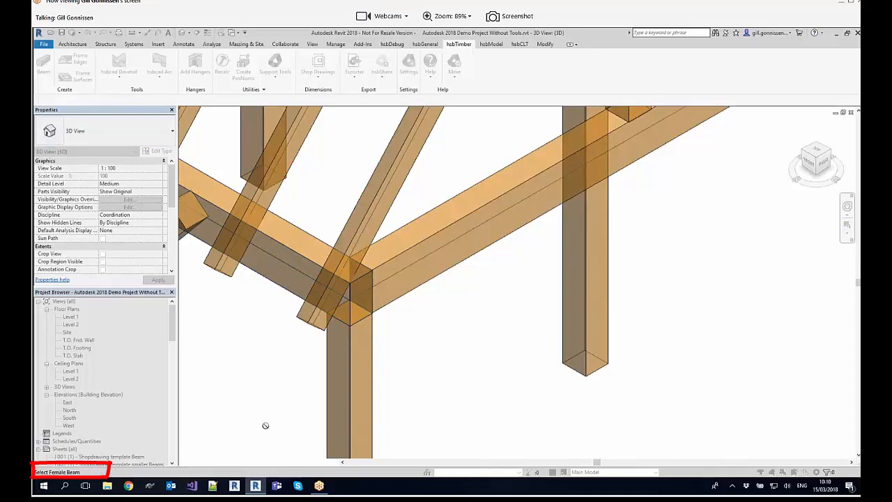
left_click(283, 252)
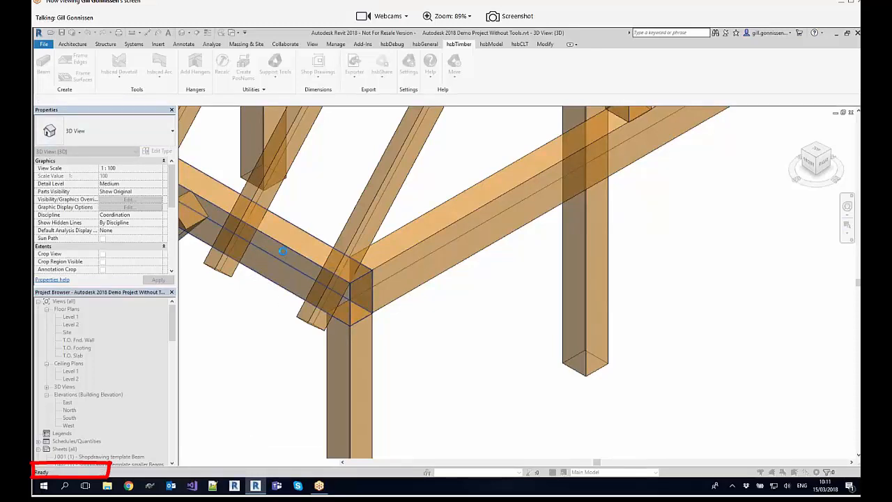
left_click(379, 246)
scroll(375, 256, "up", 3)
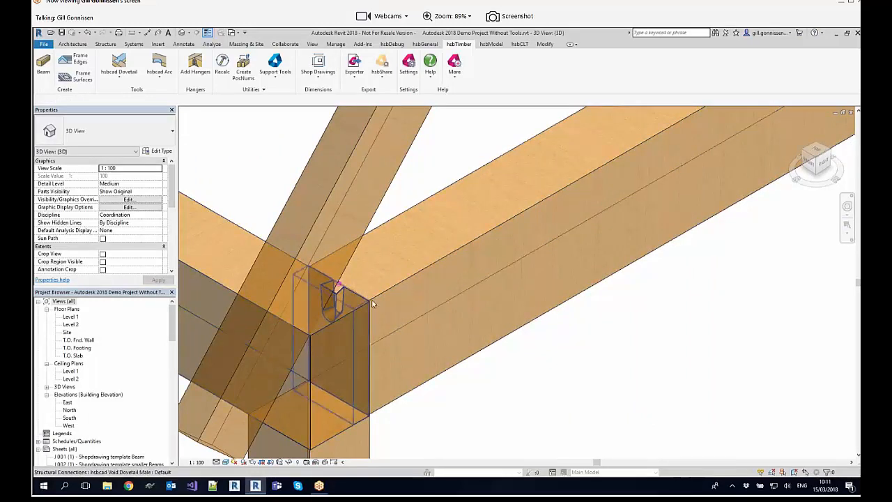
Step: Set the hsbcad Dove Depth to 30 in the type properties of the corner's dovetail handler
scroll(342, 292, "up", 4)
middle_click_drag(343, 286, 477, 253, "shift")
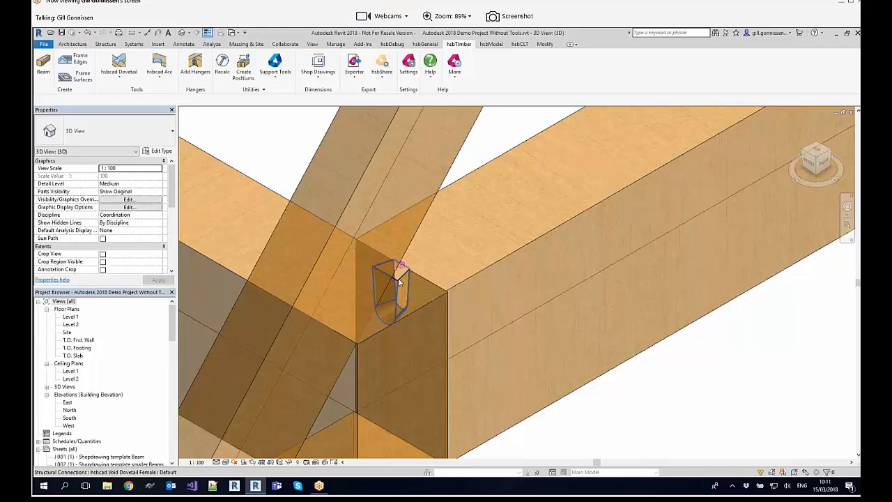
scroll(401, 265, "up", 3)
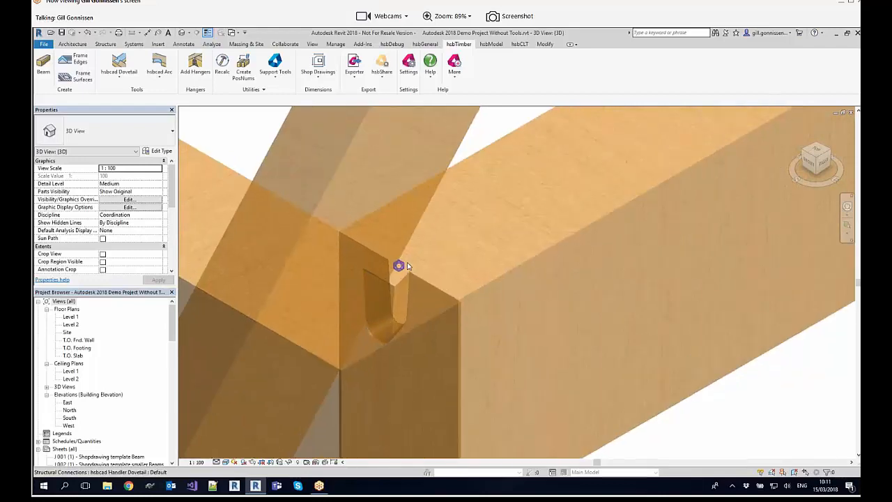
left_click(398, 265)
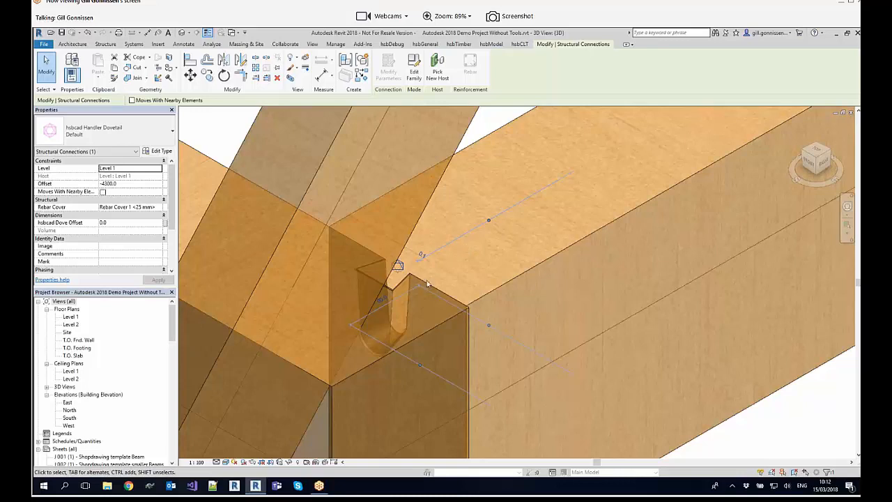
scroll(427, 282, "down", 3)
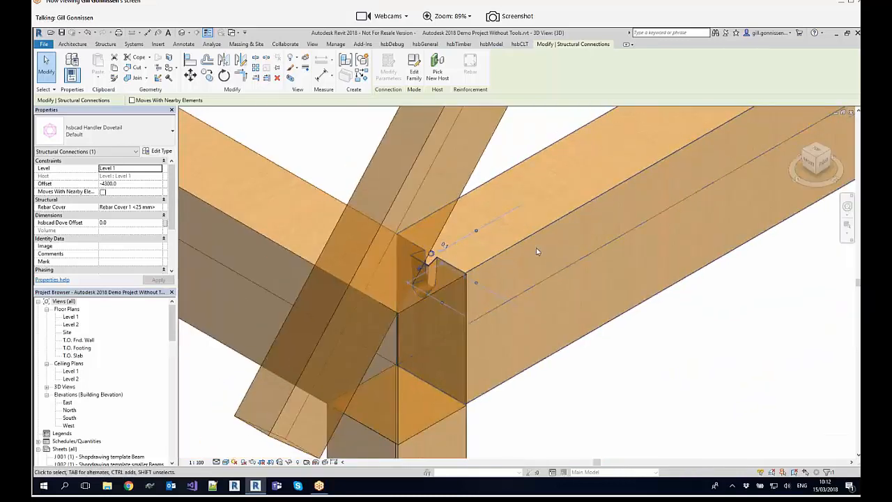
scroll(538, 252, "down", 2)
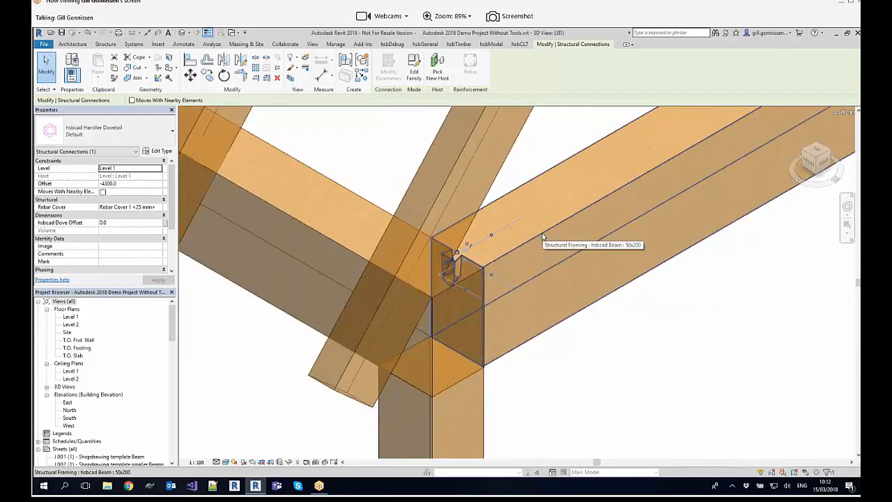
left_click(161, 151)
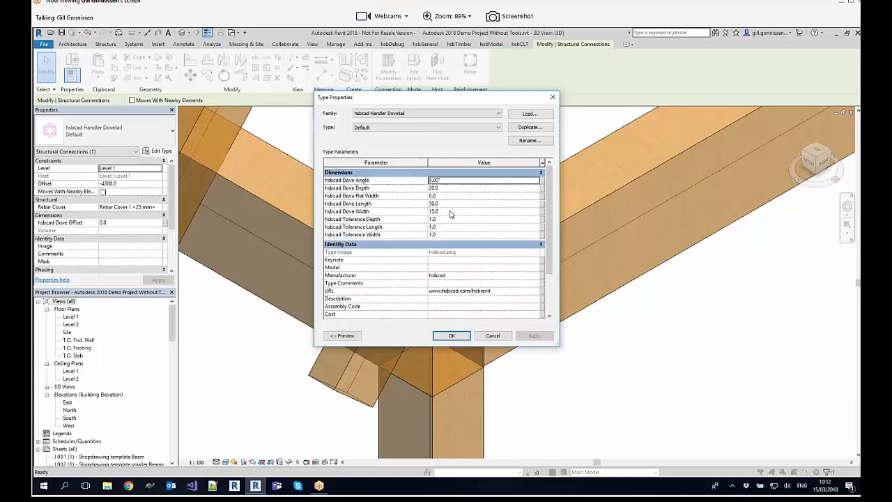
left_click(445, 188)
type("30")
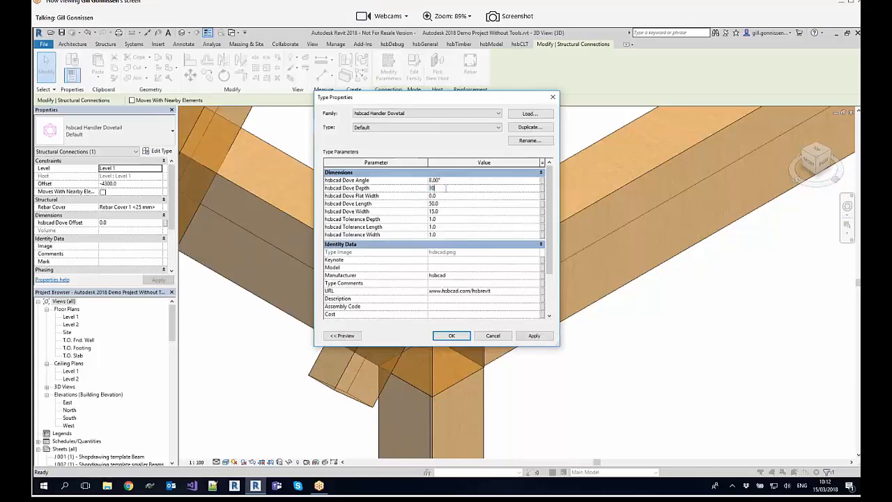
left_click_drag(440, 100, 244, 106)
left_click(339, 342)
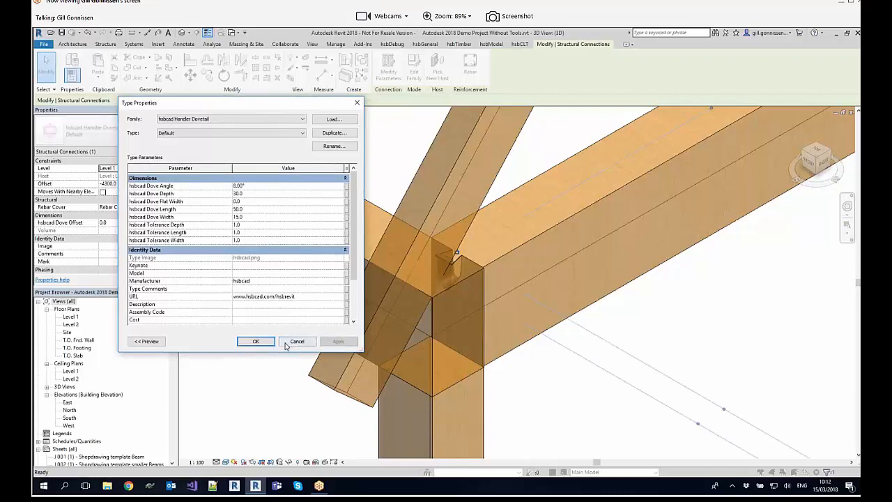
left_click(256, 342)
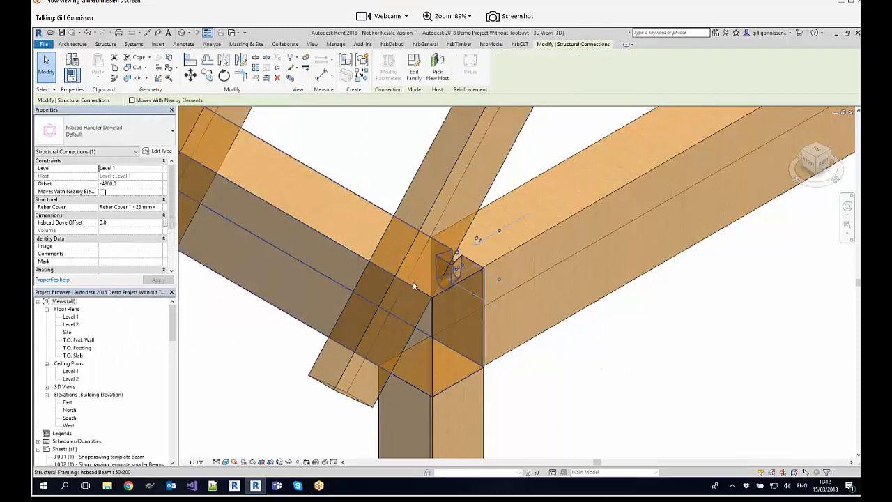
Step: Examine the modified dovetail cut up close at the front corner and clear the selection
scroll(544, 275, "up", 3)
middle_click_drag(515, 269, 569, 233)
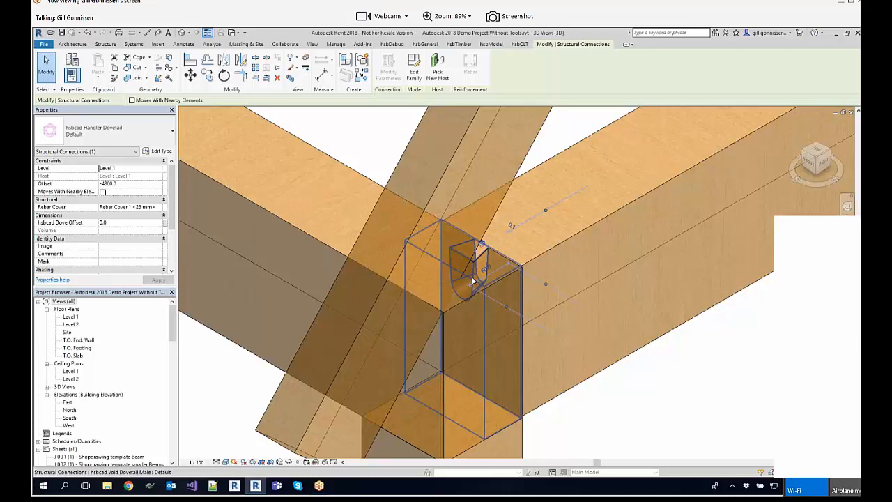
key("Escape")
scroll(506, 247, "up", 3)
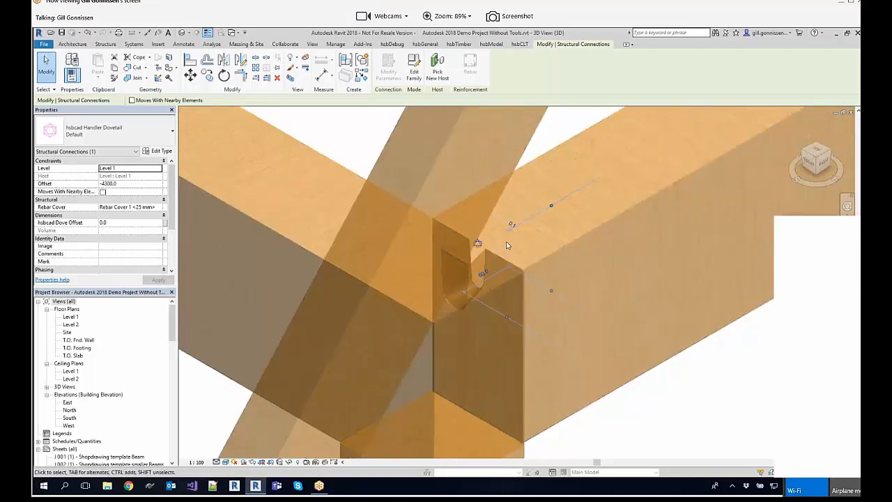
middle_click_drag(507, 246, 620, 264, "shift")
left_click(616, 236)
key("Escape")
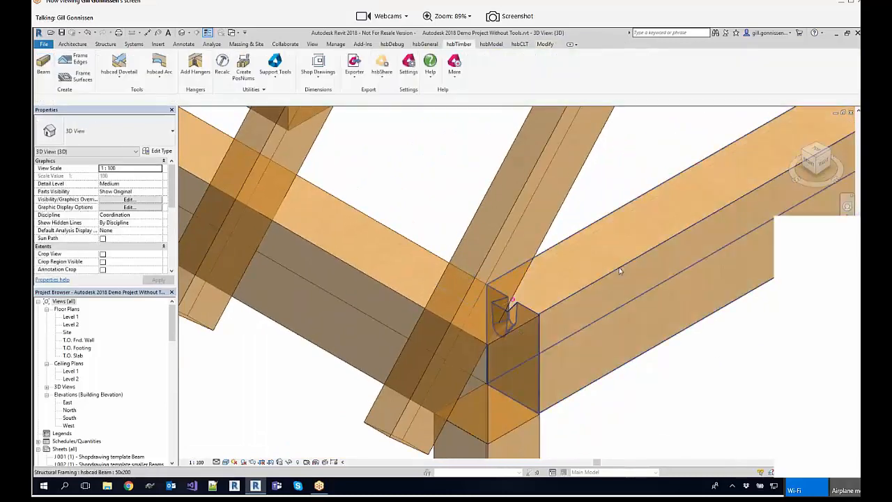
Step: Try to shift the end of the dovetailed gable-end beam at the front corner and inspect the joint
left_click(616, 262)
left_click_drag(603, 263, 626, 264)
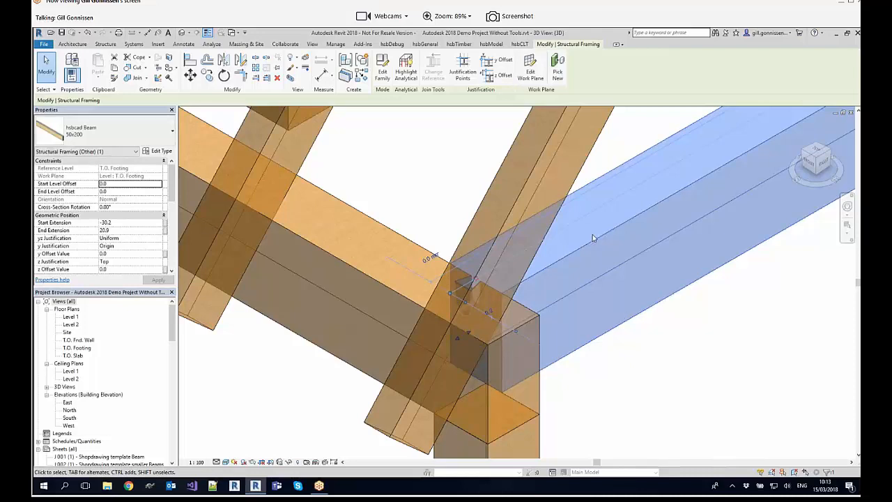
left_click_drag(592, 239, 634, 255)
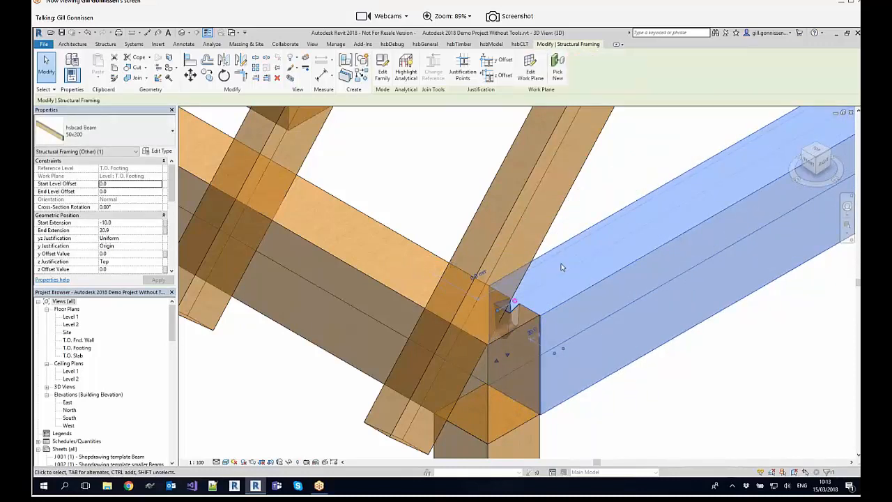
key("Escape")
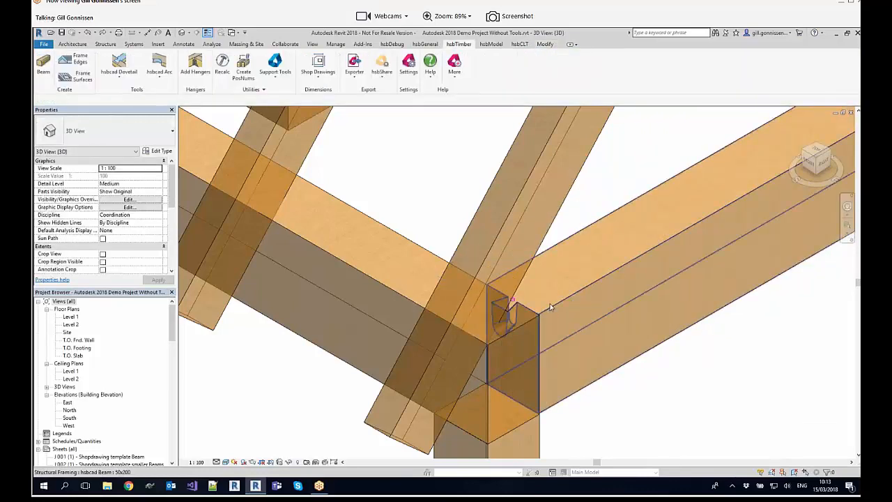
scroll(551, 302, "down", 2)
middle_click_drag(553, 302, 566, 294)
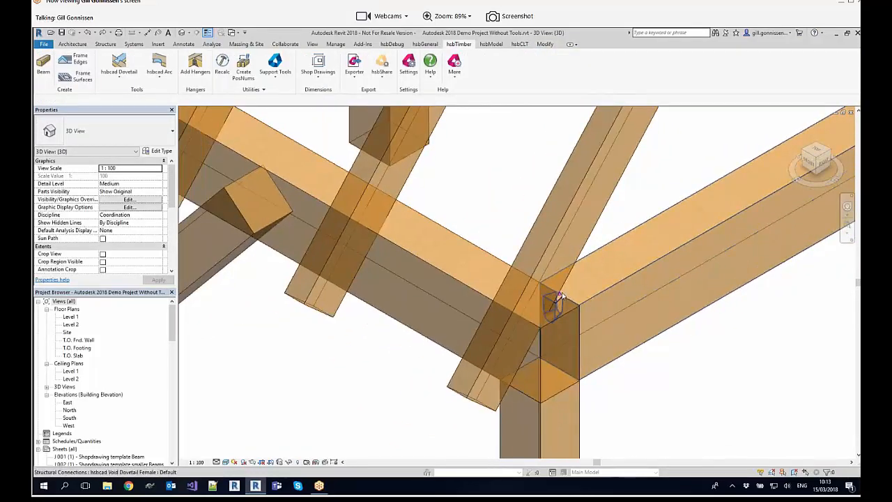
scroll(569, 292, "up", 3)
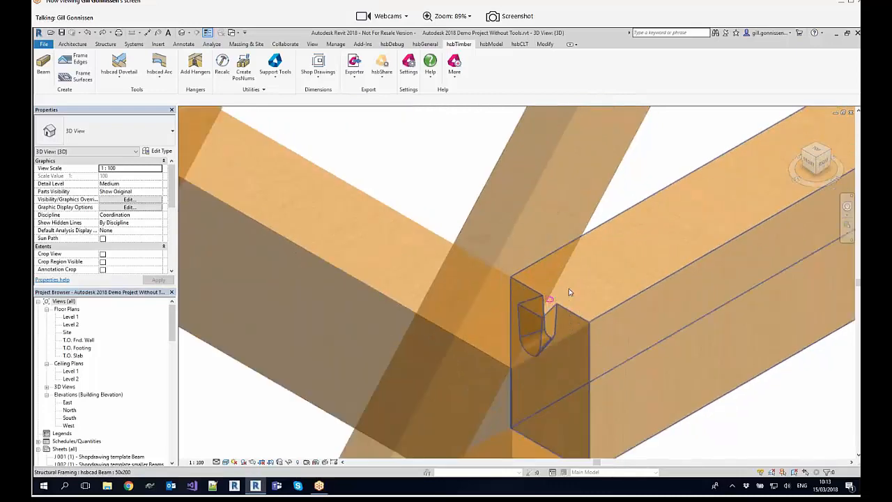
scroll(661, 289, "down", 3)
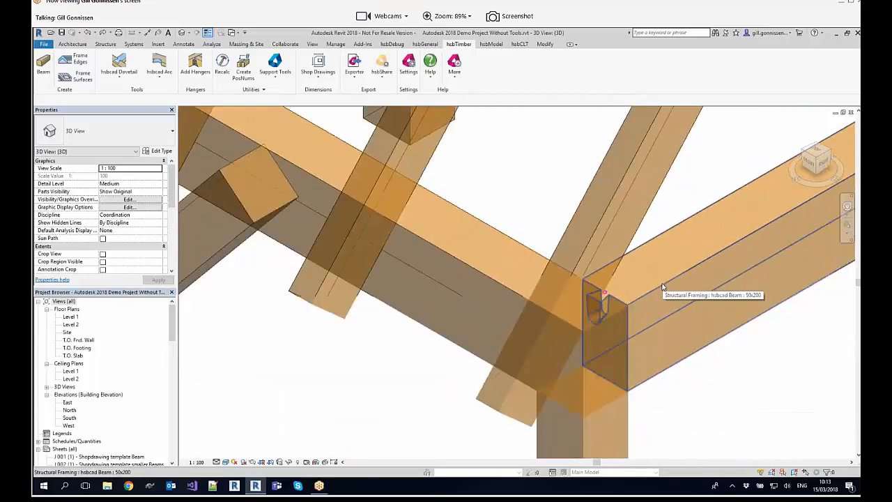
scroll(619, 329, "down", 2)
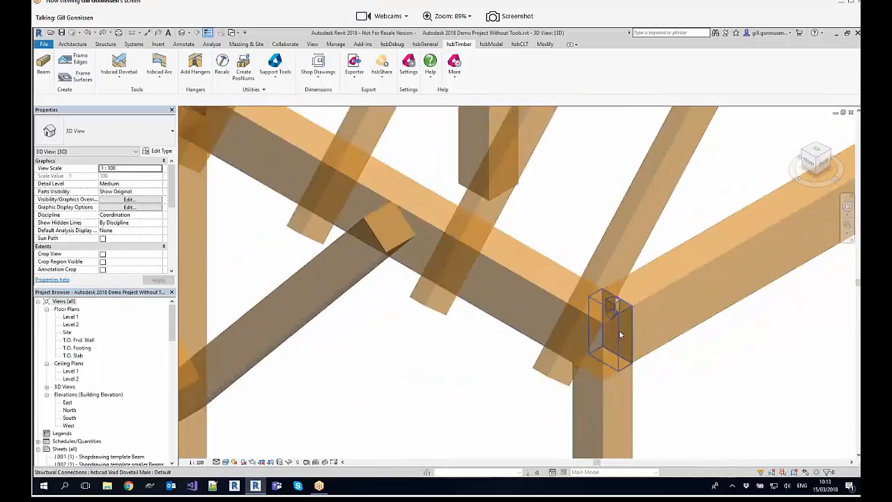
Step: Apply hsbcad Shoulder cuts to both ends of the two braces, with the middle post and the eaves beams as female
left_click(826, 192)
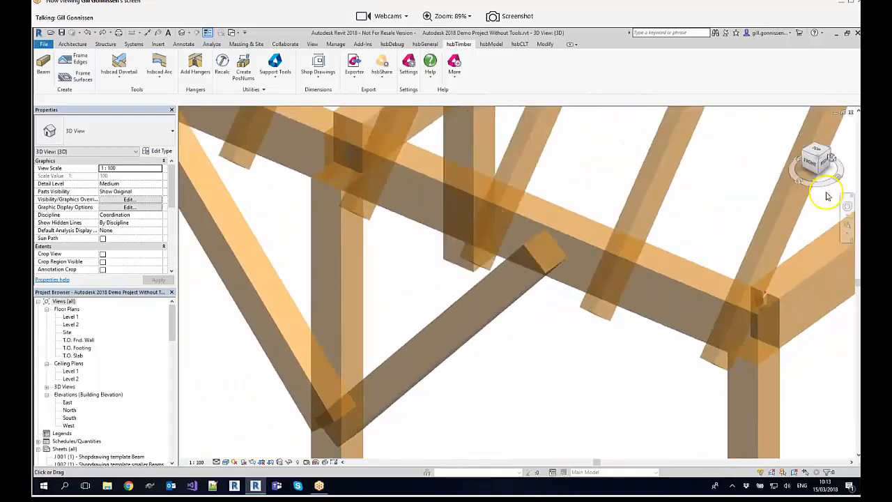
scroll(670, 273, "up", 5)
scroll(604, 225, "down", 2)
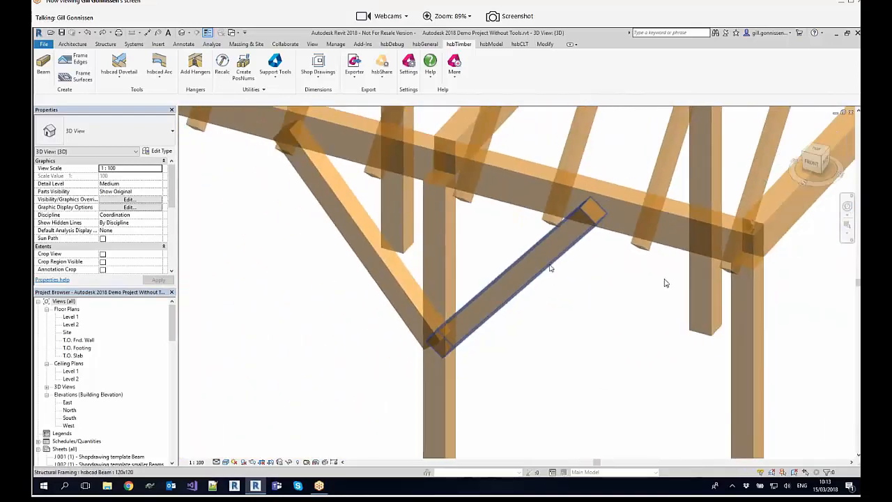
middle_click_drag(596, 274, 577, 321)
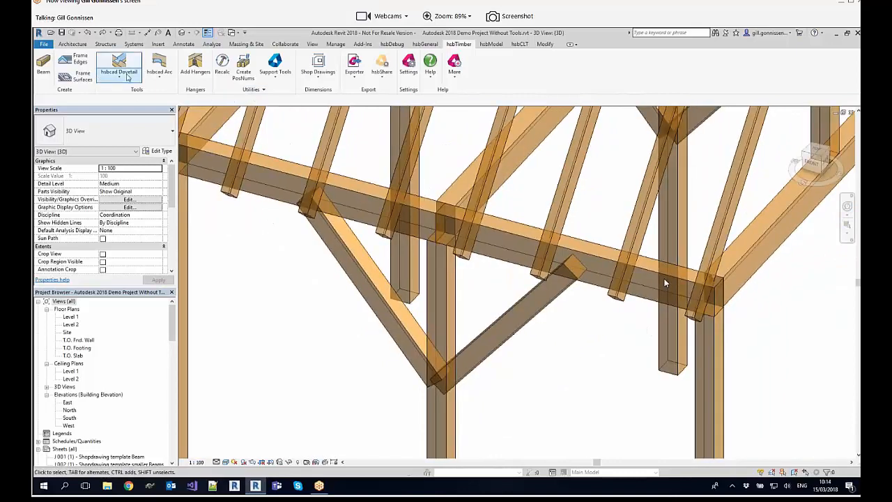
left_click(125, 77)
left_click(102, 214)
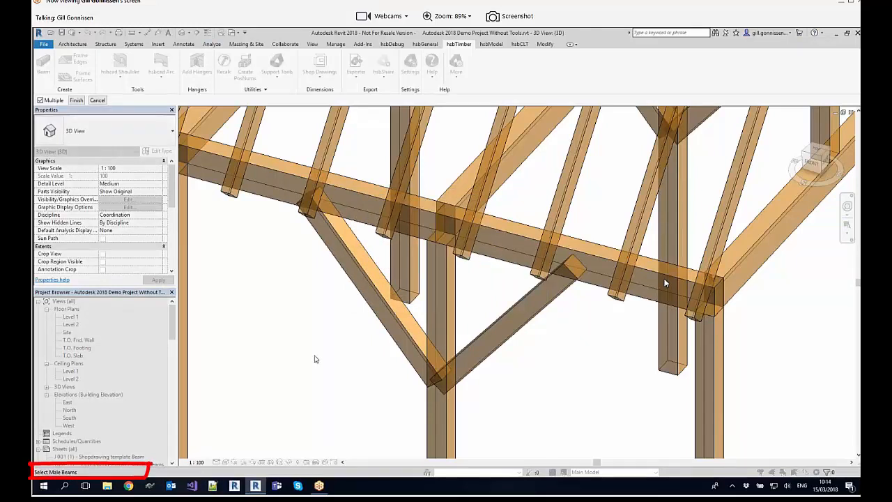
left_click(517, 329)
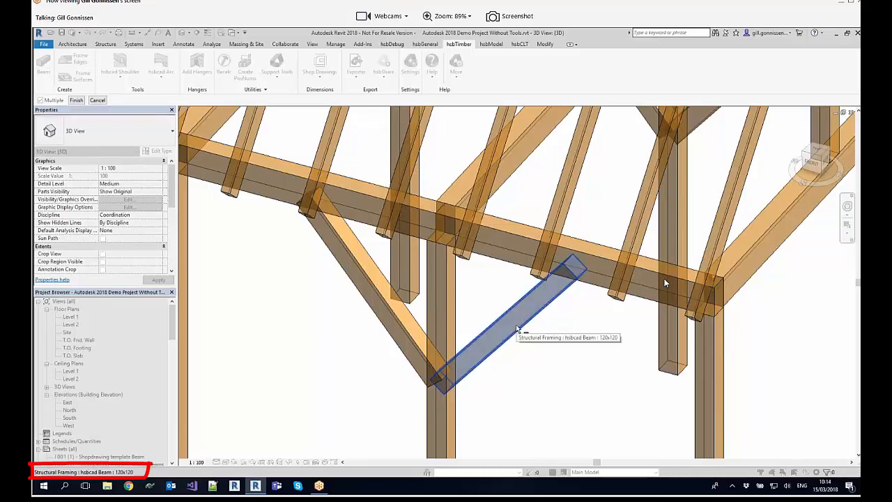
left_click(399, 330)
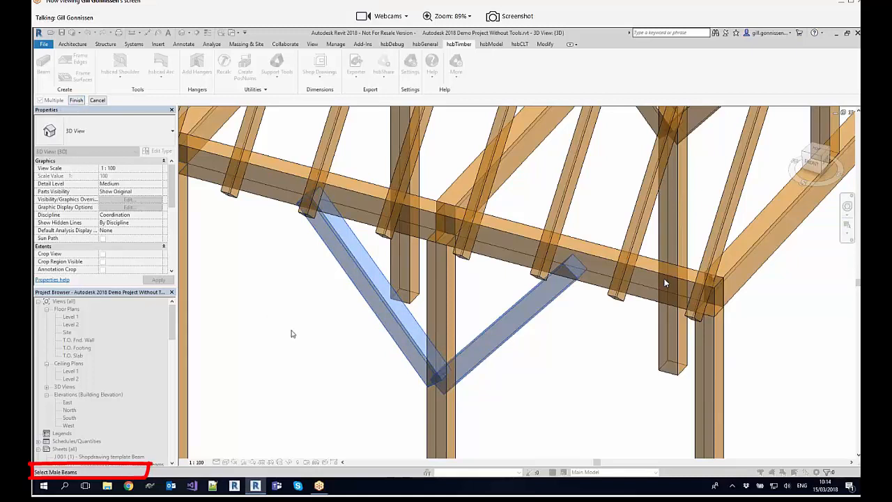
key("Return")
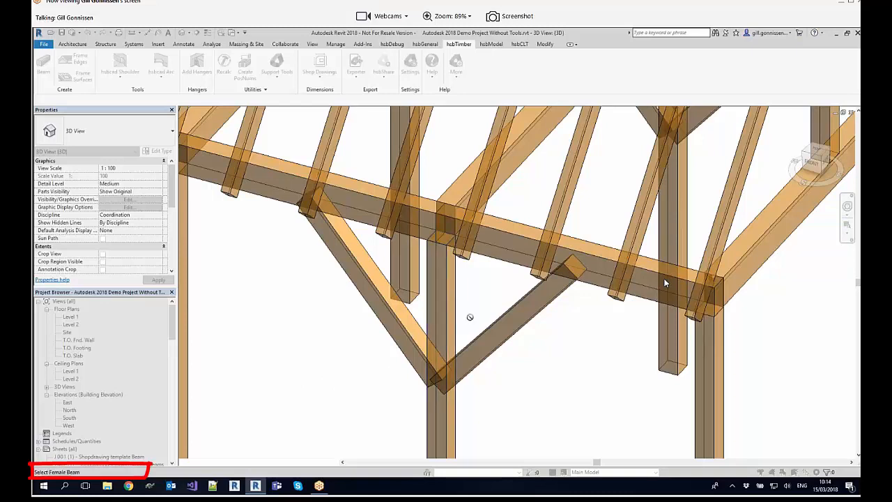
left_click(447, 321)
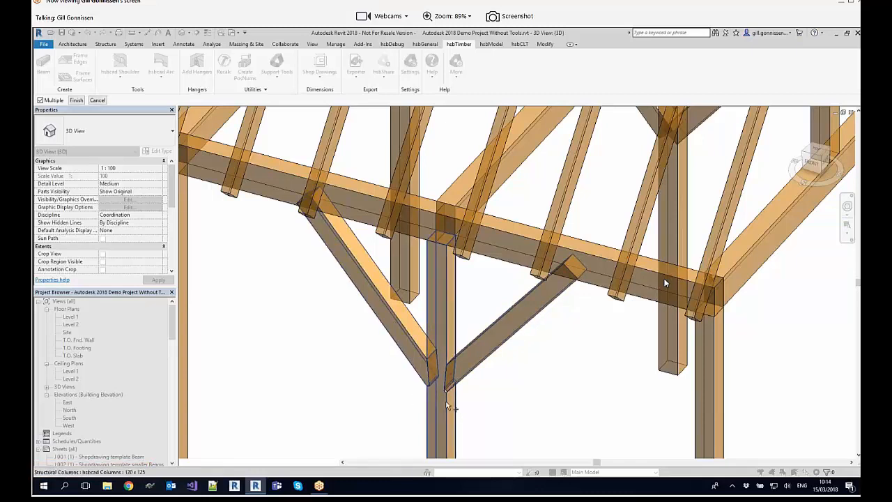
left_click(513, 333)
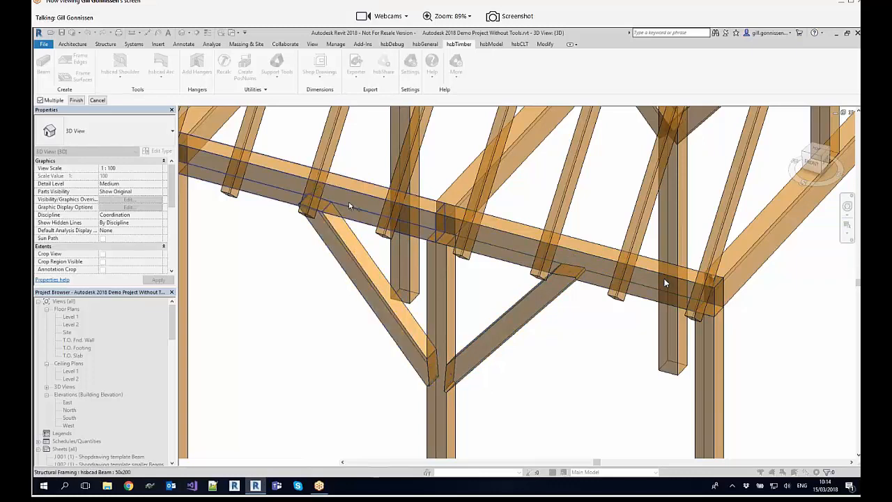
key("Escape")
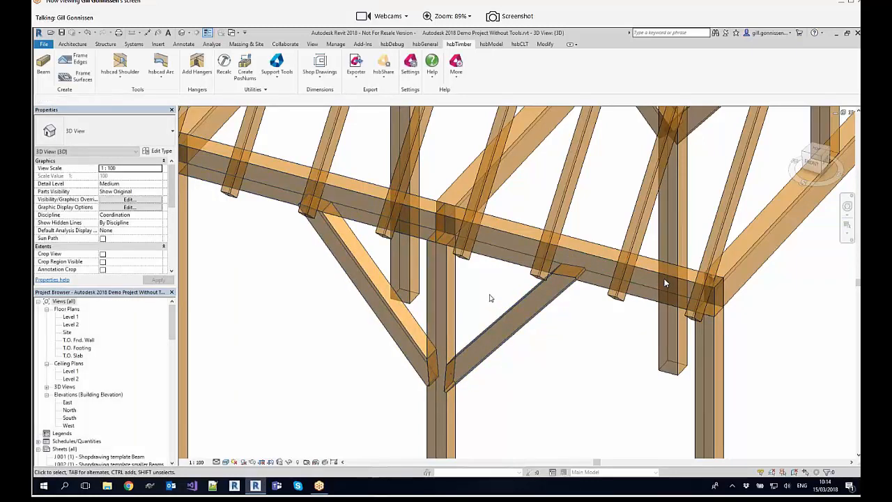
Step: Place an hsbcad Scarf Joint on the top face of the eaves beam where the two lengths meet above the middle post
scroll(490, 299, "down", 1)
middle_click_drag(495, 303, 482, 304, "shift")
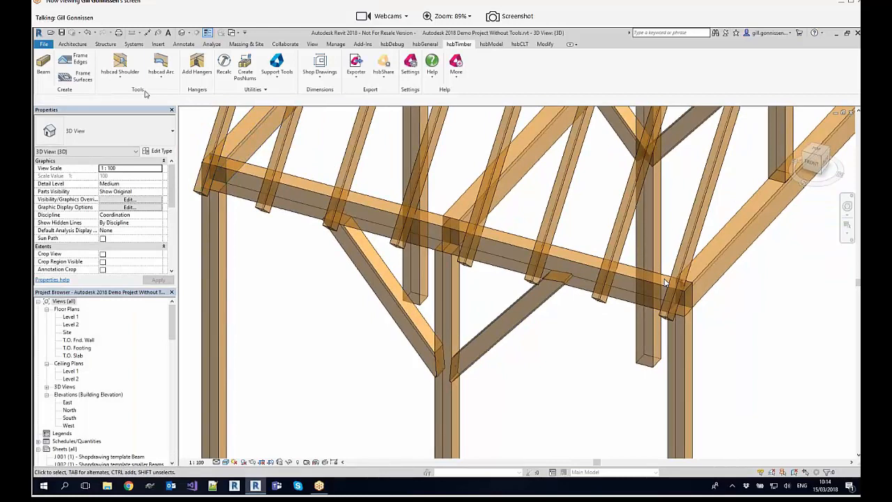
left_click(120, 78)
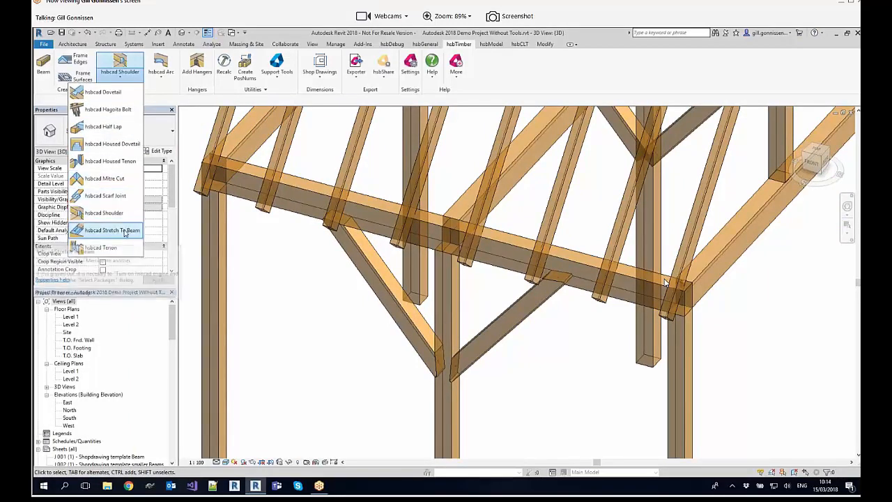
left_click(113, 201)
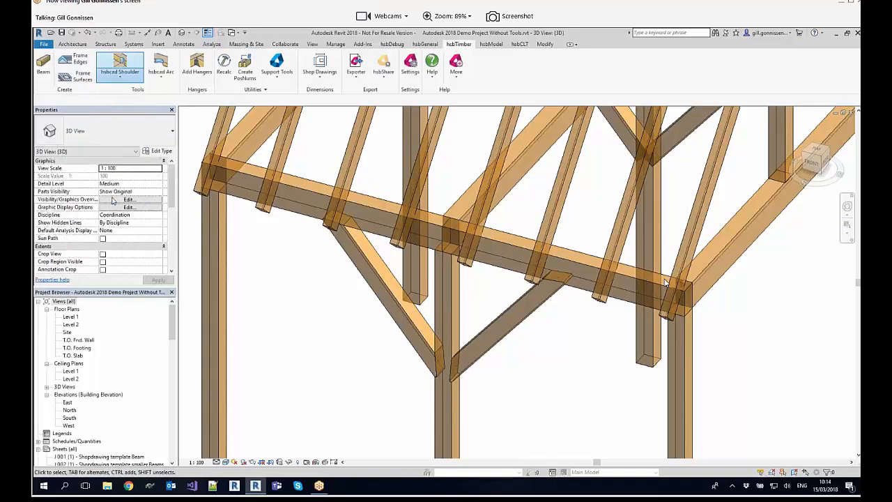
scroll(666, 282, "up", 5)
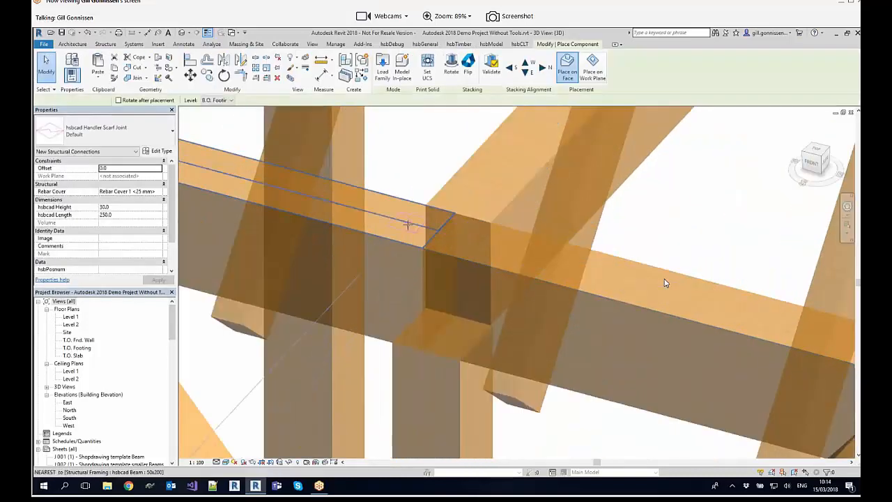
left_click(408, 224)
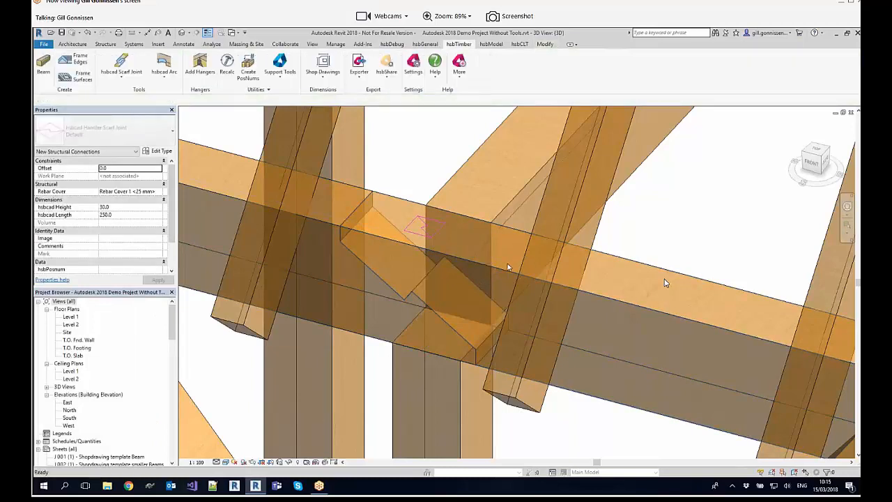
Step: Apply hsbcad Tenon connections between the middle and corner posts as male and the eaves beams above them as female
scroll(516, 266, "down", 2)
scroll(519, 266, "down", 3)
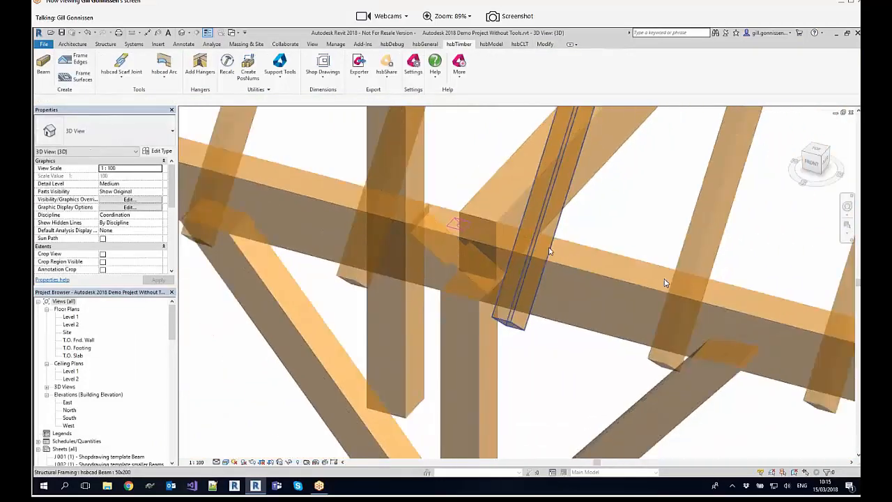
left_click(120, 81)
left_click(135, 249)
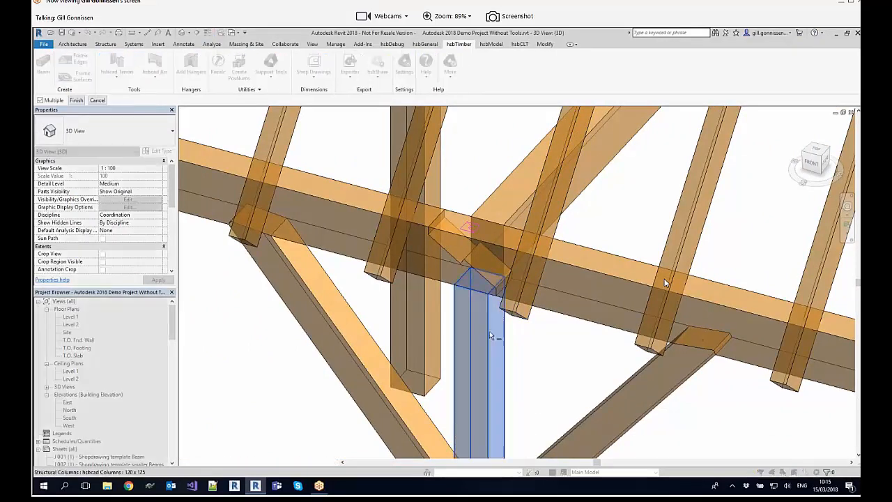
left_click(452, 282)
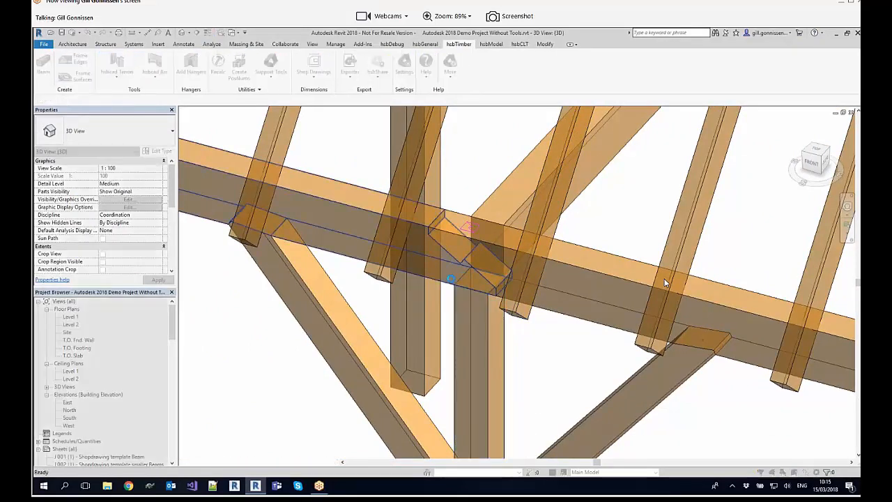
scroll(583, 330, "down", 3)
left_click(718, 381)
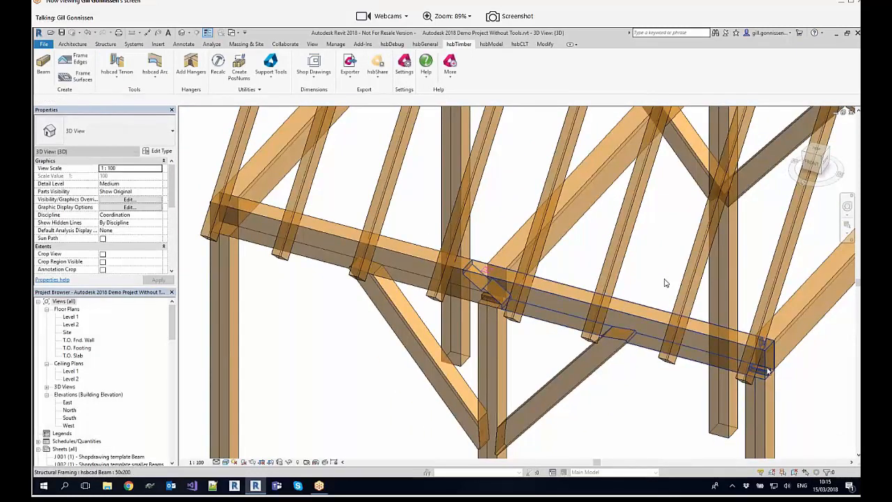
Step: Apply an hsbcad Dovetail above the middle post, with the cross beam as male and the eaves beam as female
scroll(768, 370, "up", 3)
scroll(348, 259, "down", 2)
middle_click_drag(348, 258, 458, 269)
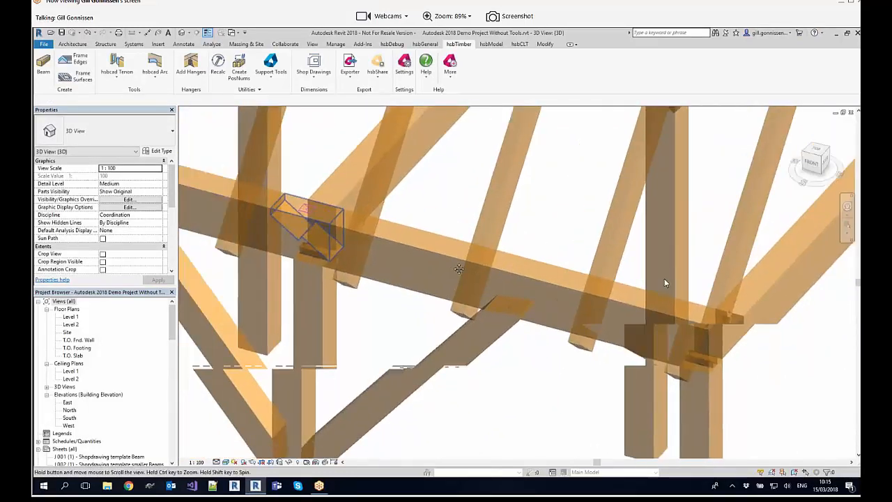
left_click(116, 73)
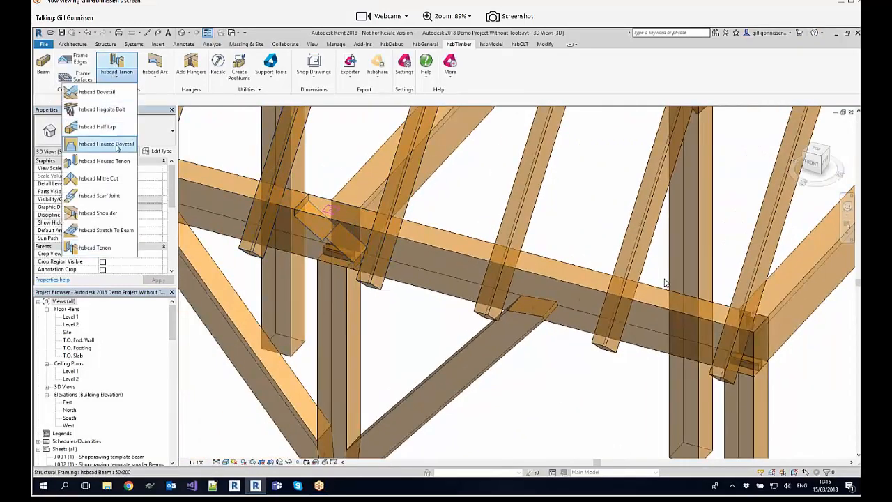
left_click(105, 108)
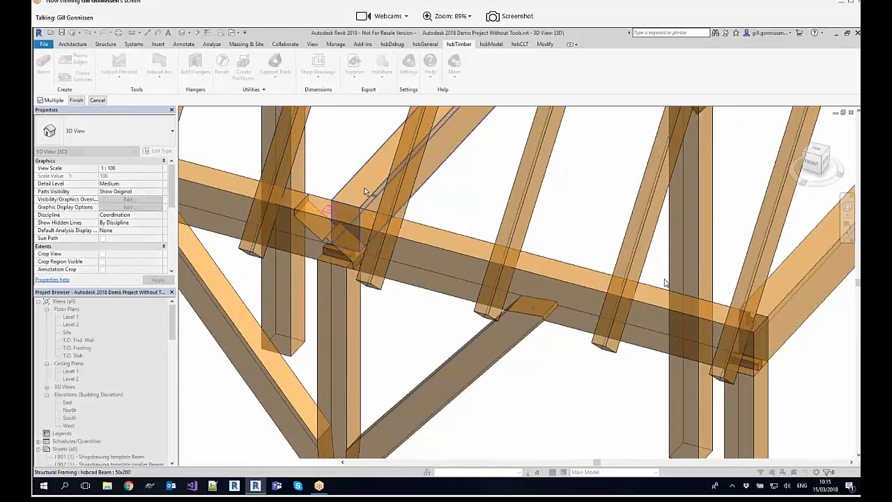
left_click(344, 223)
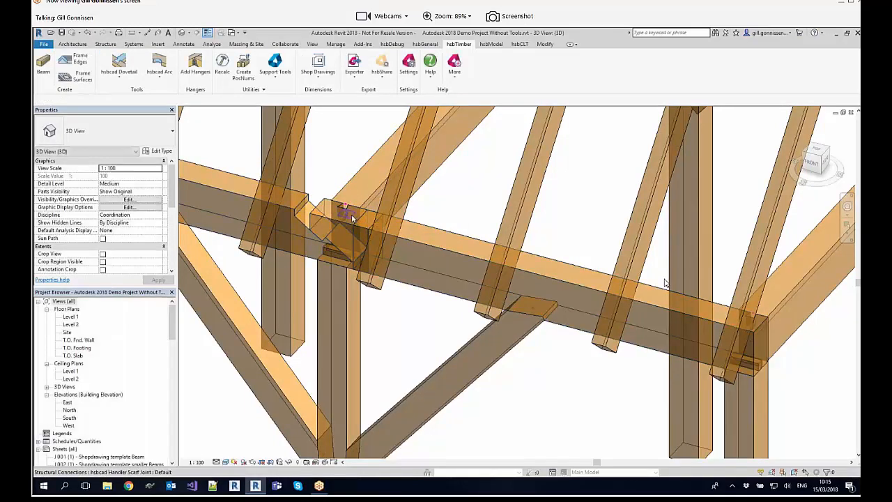
Step: Recalculate the scarf joint above the middle post from its handler and clear the selection
left_click(349, 213)
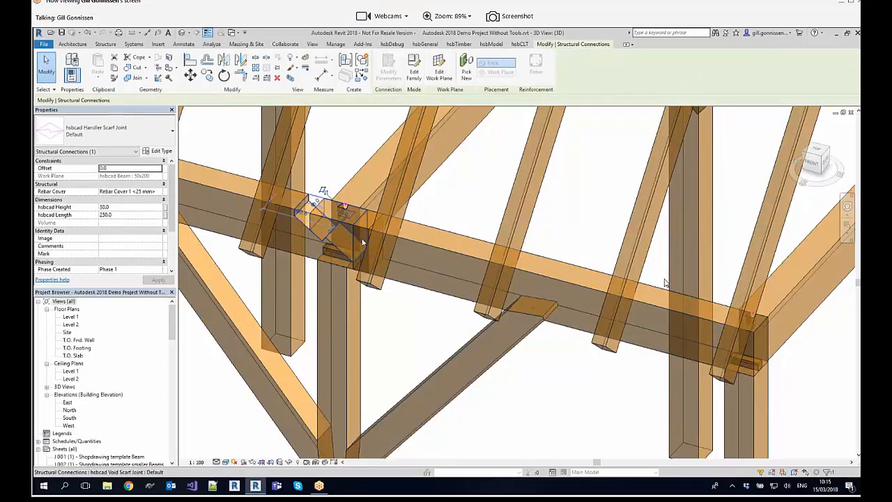
left_click(458, 44)
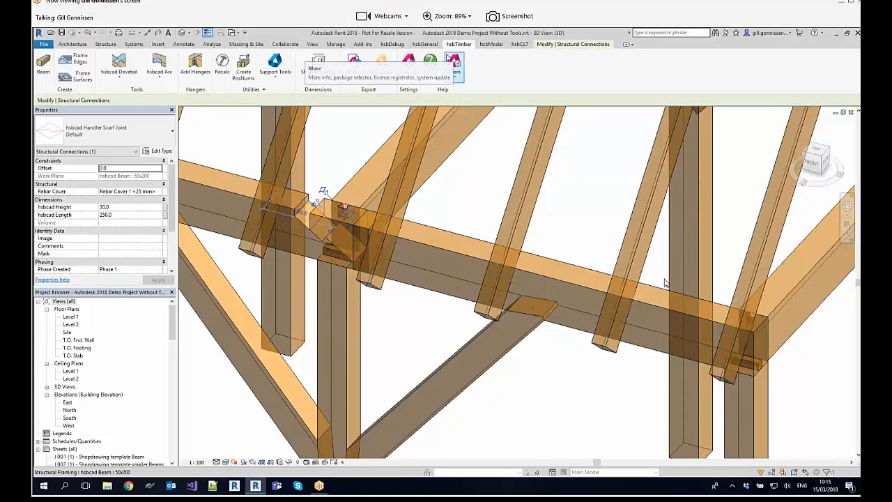
left_click(221, 72)
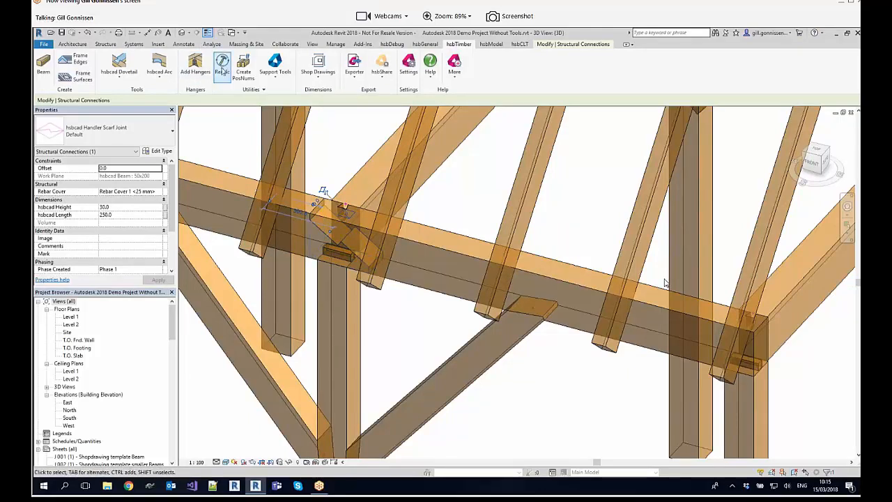
key("Escape")
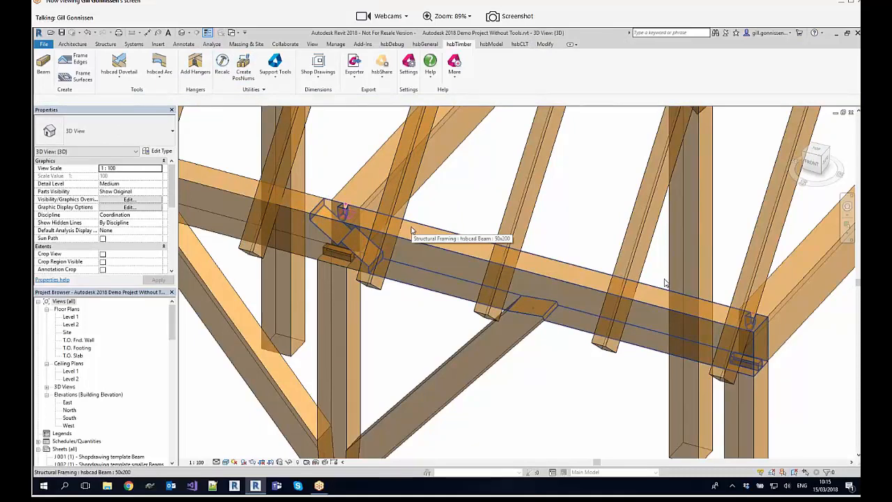
Step: Review the available hsbcad connection tools and view the whole timber frame
scroll(425, 237, "down", 4)
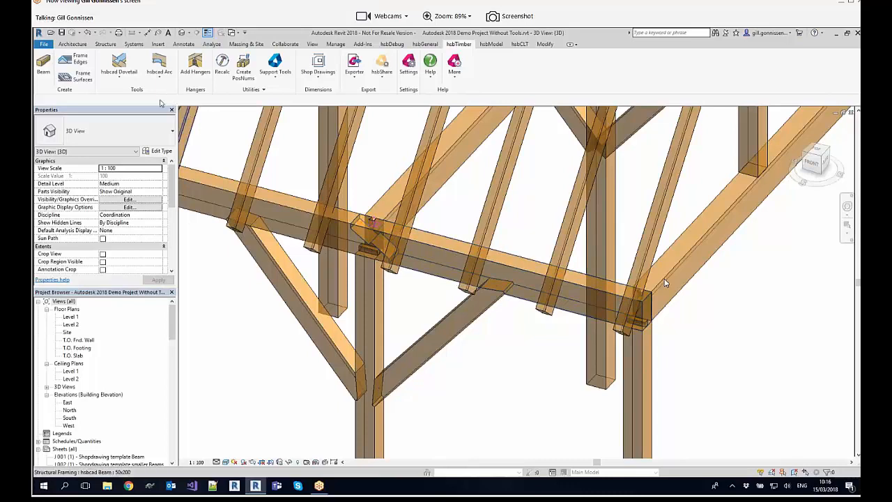
left_click(118, 79)
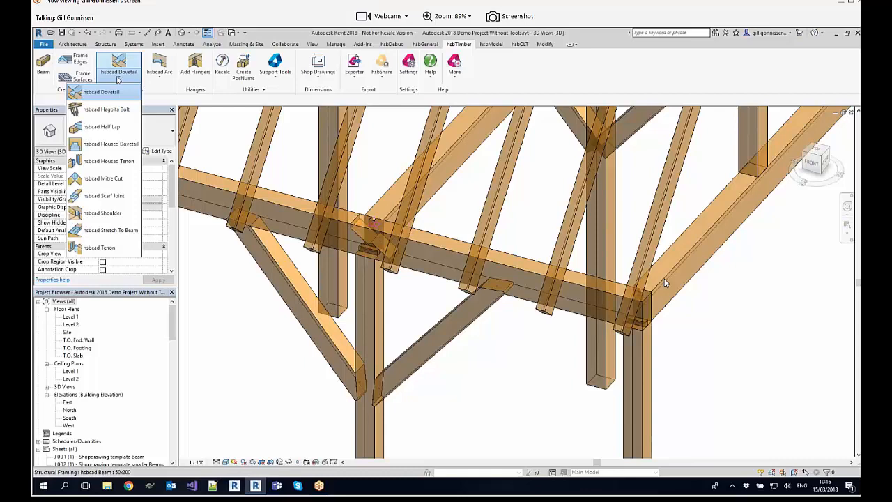
left_click(118, 79)
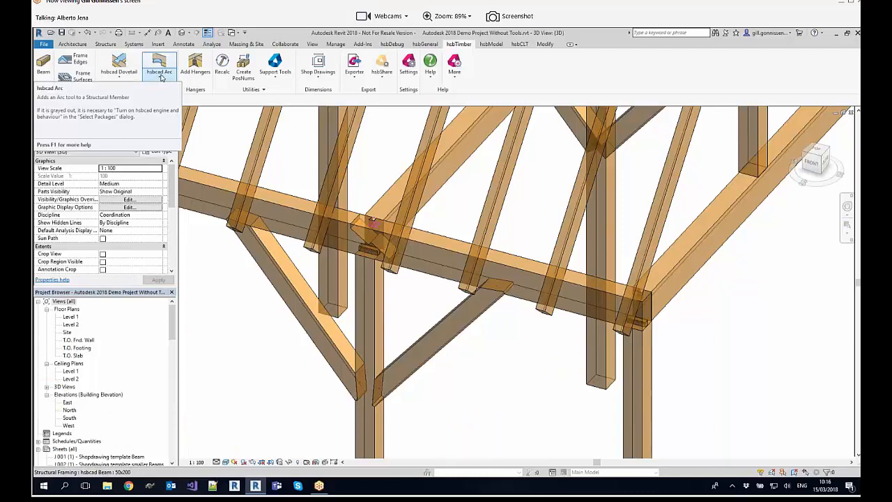
left_click(224, 76)
scroll(324, 188, "down", 5)
left_click_drag(519, 312, 259, 137)
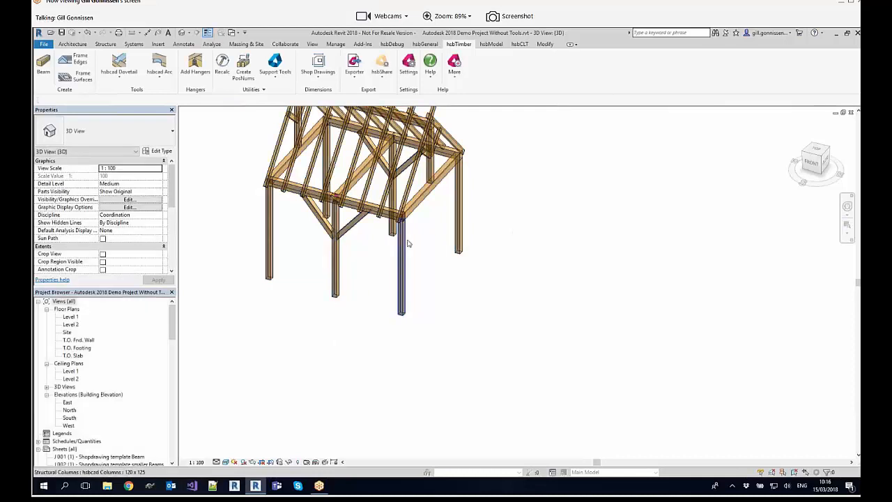
Step: Place an hsbcad Arc cut on the top face of the front eaves beam, beside the scarf joint above the middle post
scroll(335, 197, "up", 10)
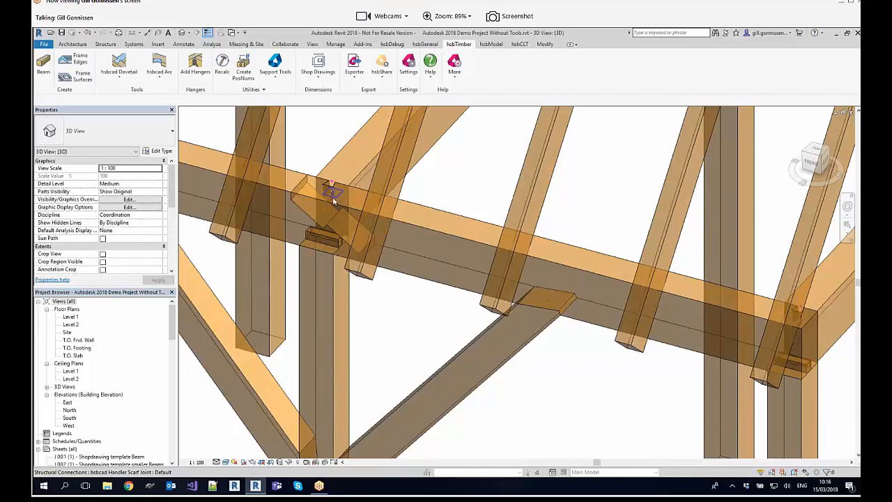
scroll(333, 200, "down", 5)
scroll(333, 197, "up", 3)
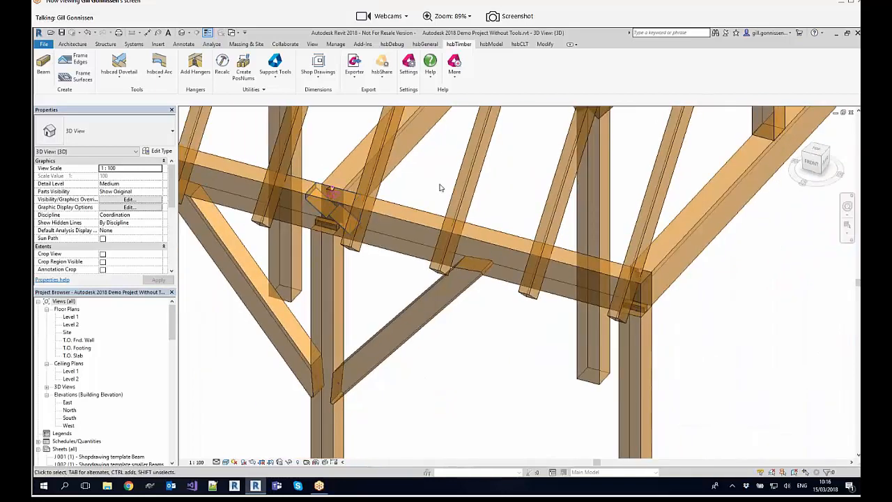
scroll(440, 187, "down", 3)
scroll(439, 187, "up", 3)
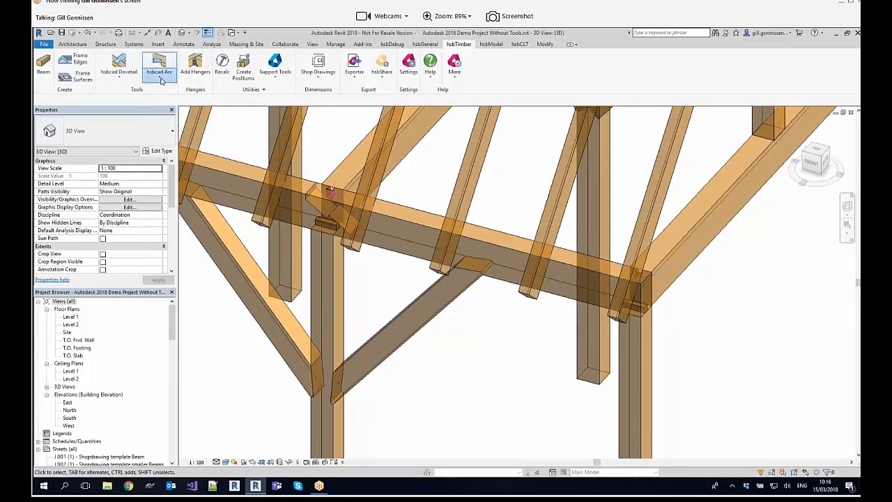
left_click(160, 78)
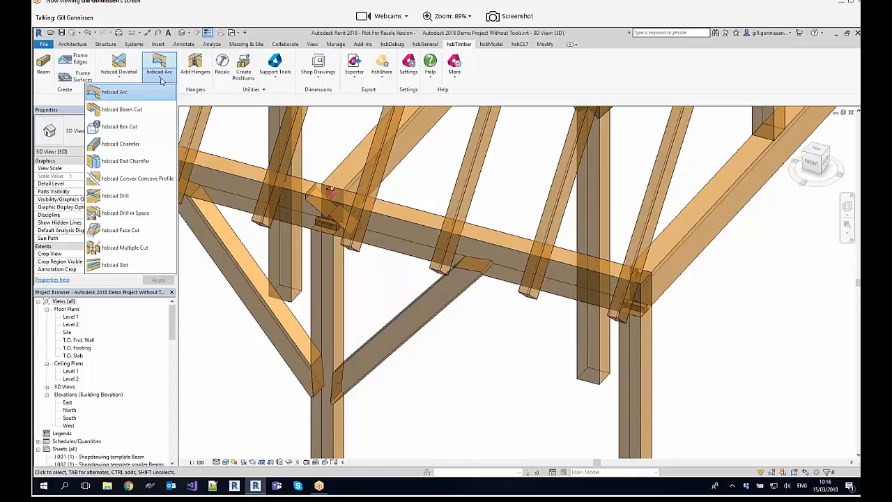
left_click(115, 92)
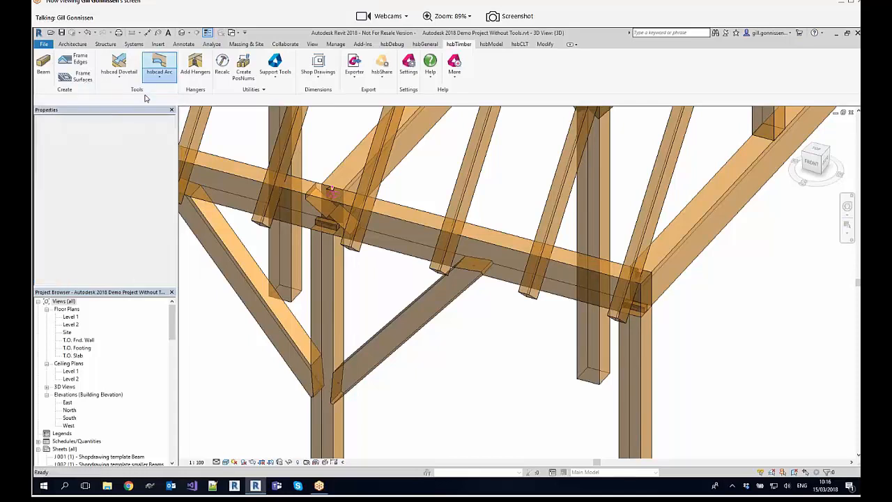
left_click(411, 216)
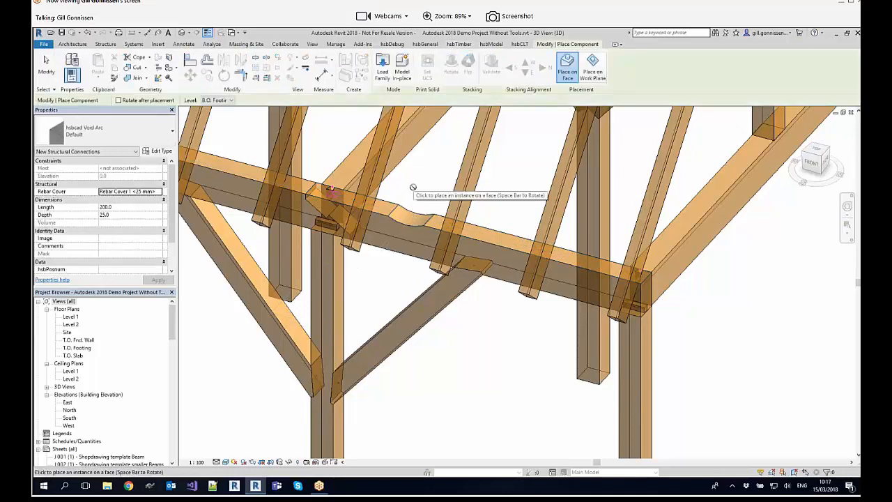
key("Escape")
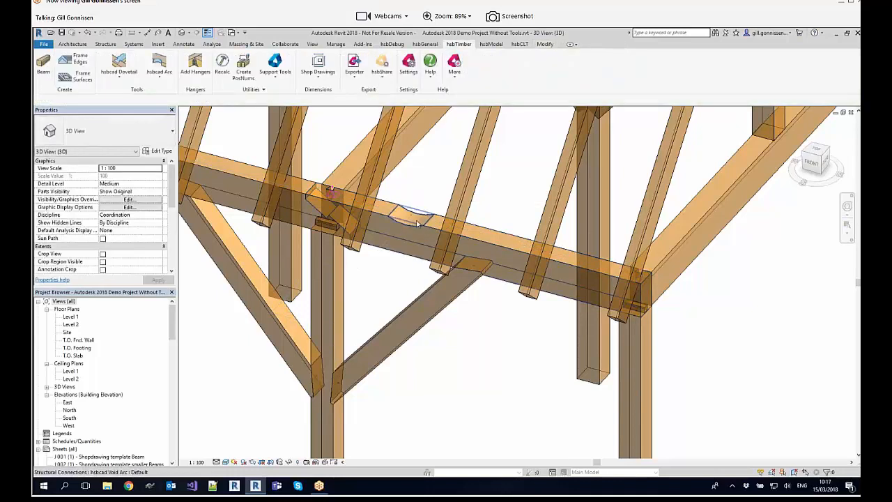
Step: Place an hsbcad Chamfer on the front eaves beam between the two rafters nearest the corner post
left_click(158, 74)
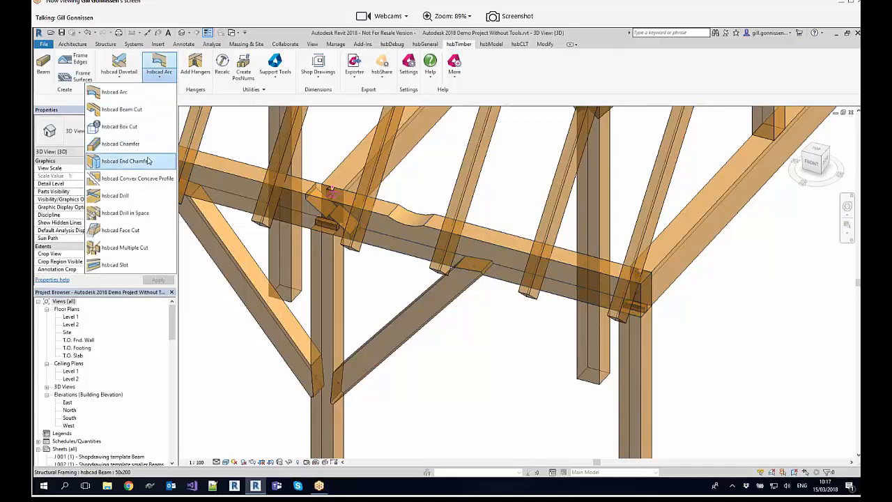
left_click(132, 161)
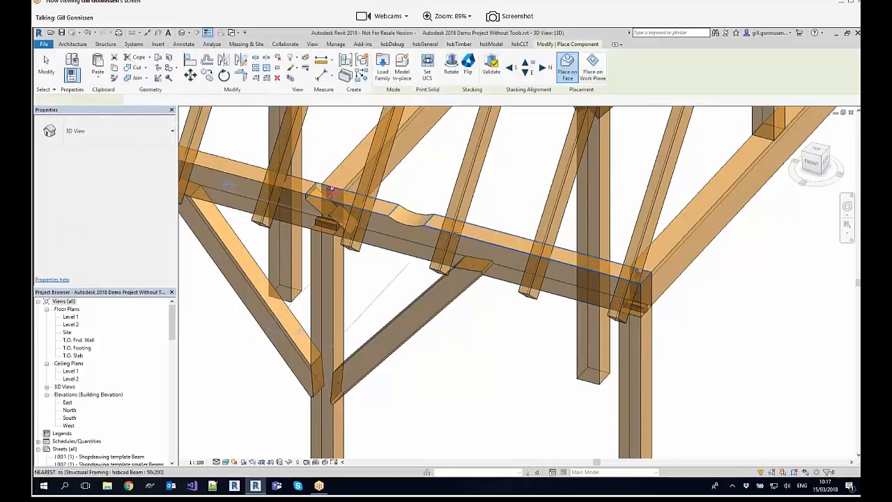
left_click(559, 256)
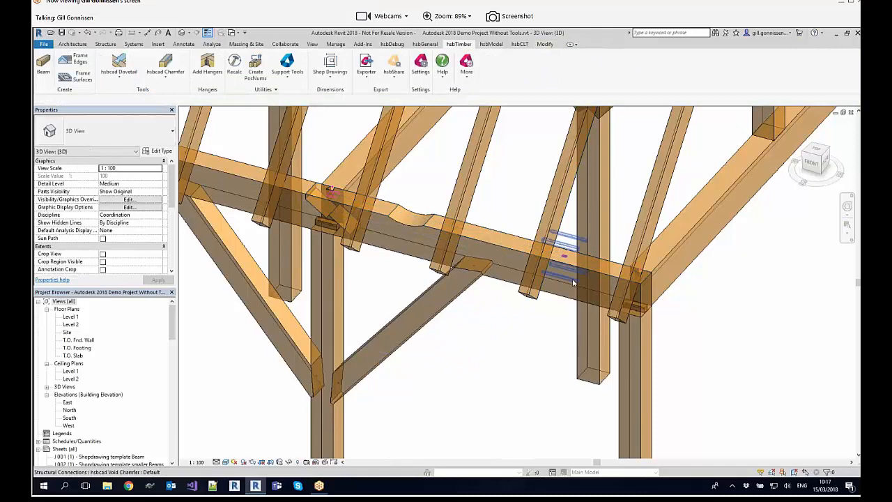
left_click(165, 65)
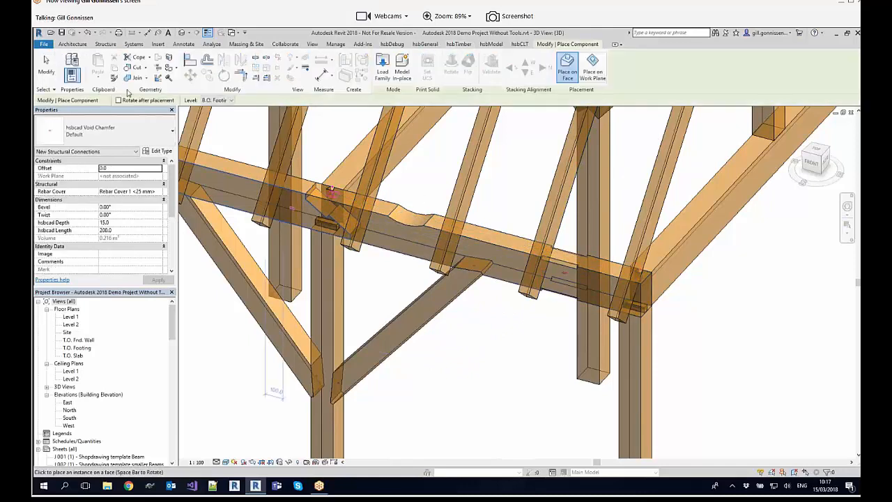
key("Escape")
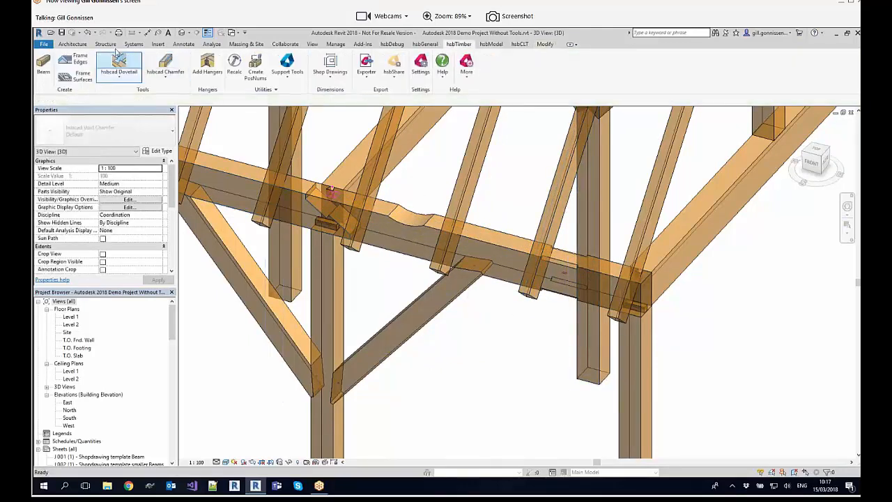
Step: Place an hsbcad End Chamfer on the lower end of the second rafter from the corner post, working from the front view
left_click(165, 73)
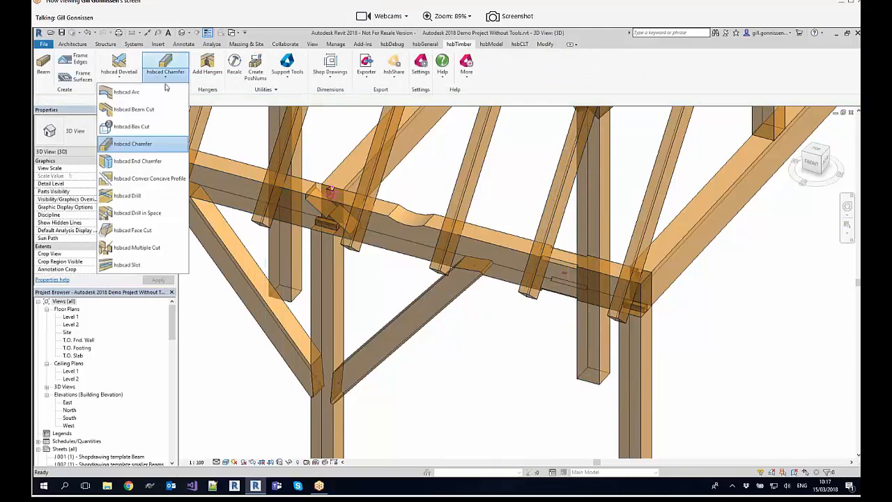
left_click(811, 163)
left_click(811, 162)
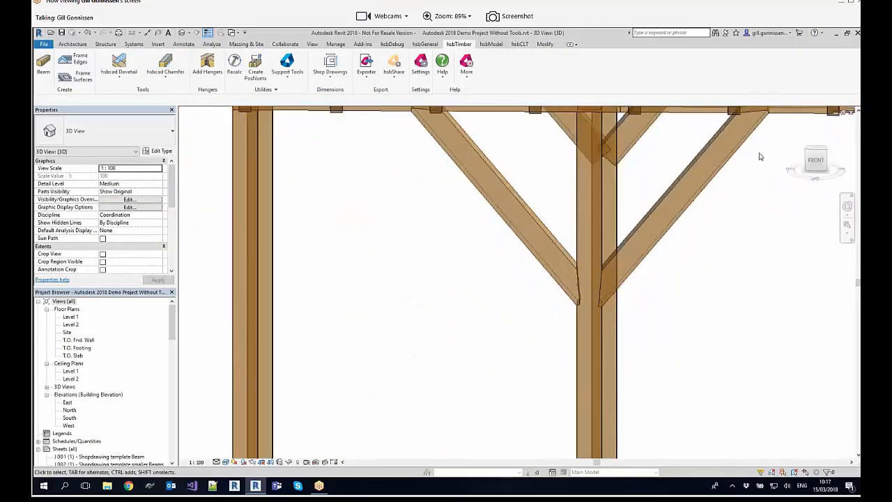
left_click(165, 76)
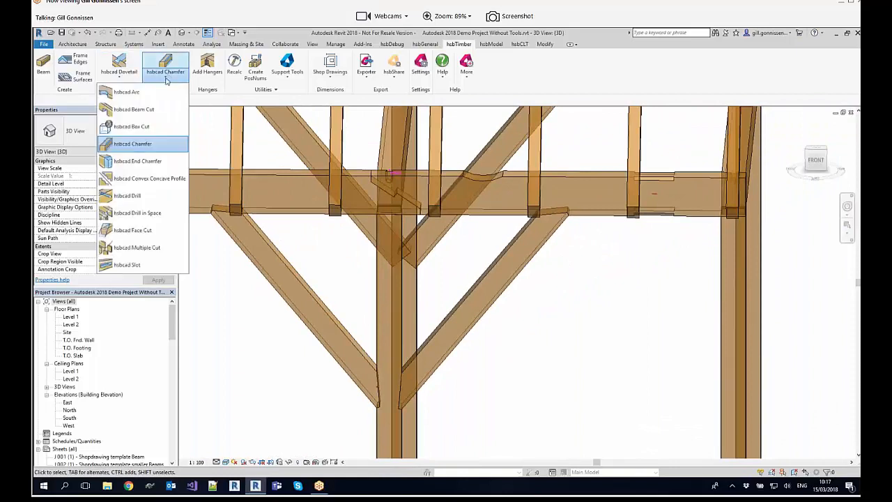
left_click(143, 162)
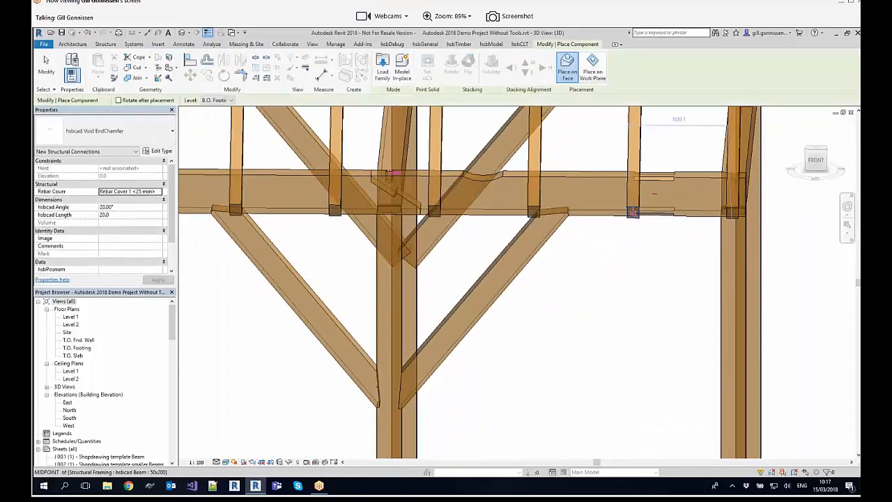
left_click(632, 212)
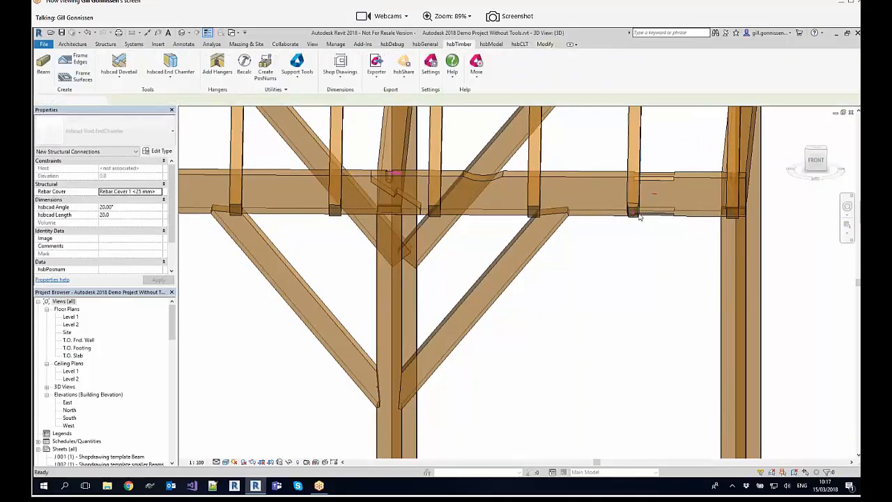
scroll(640, 215, "up", 4)
scroll(664, 189, "down", 3)
middle_click_drag(691, 162, 601, 182)
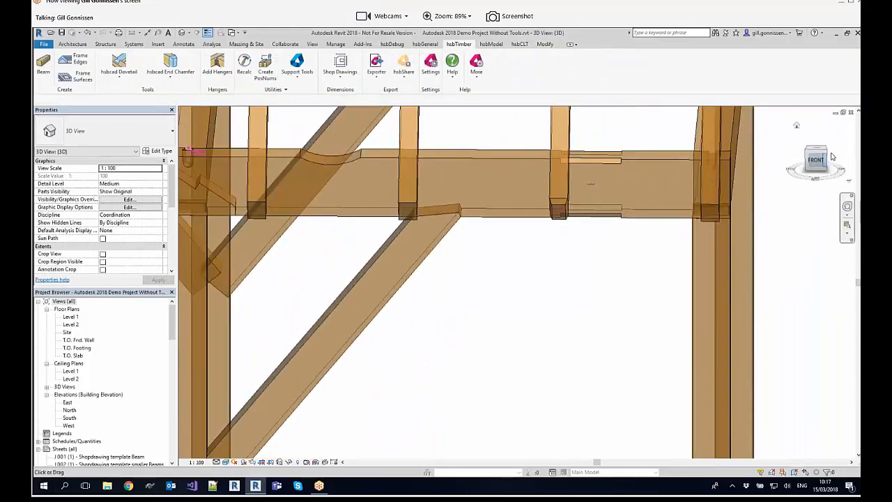
Step: Start adding hangers for the end cross beam and the front eaves beam that meet at the corner post
left_click(832, 157)
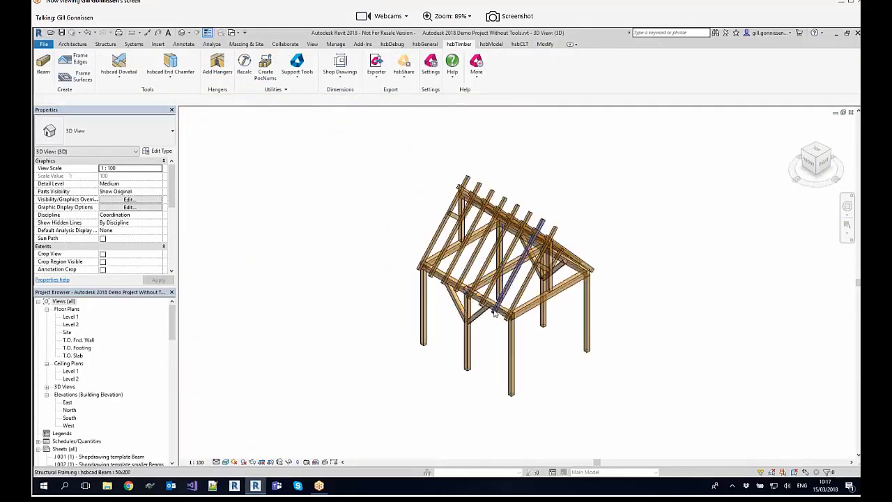
scroll(494, 314, "up", 6)
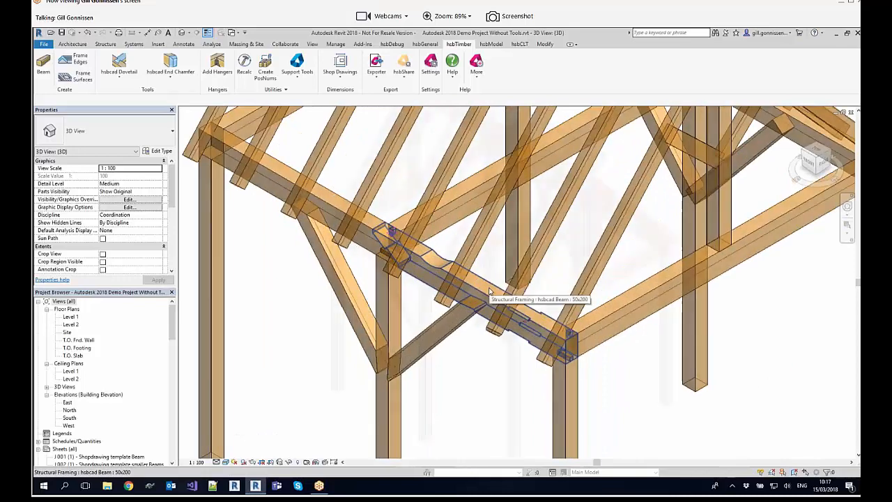
left_click(218, 73)
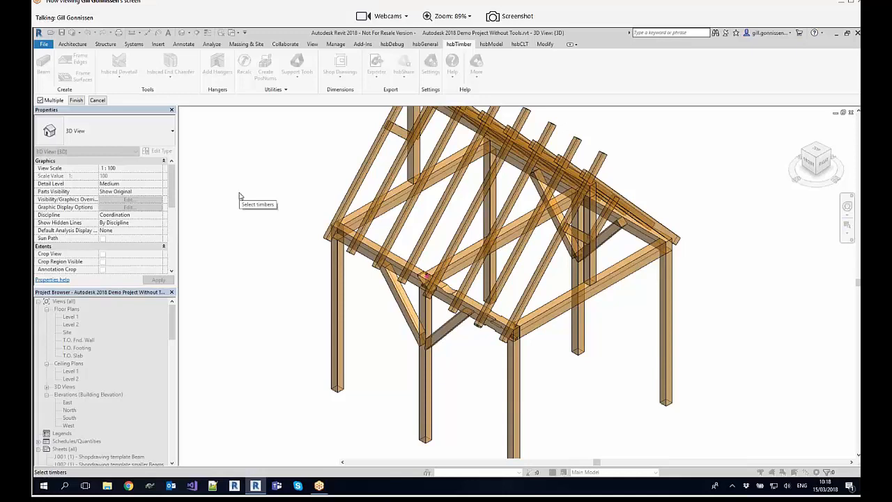
left_click(550, 317)
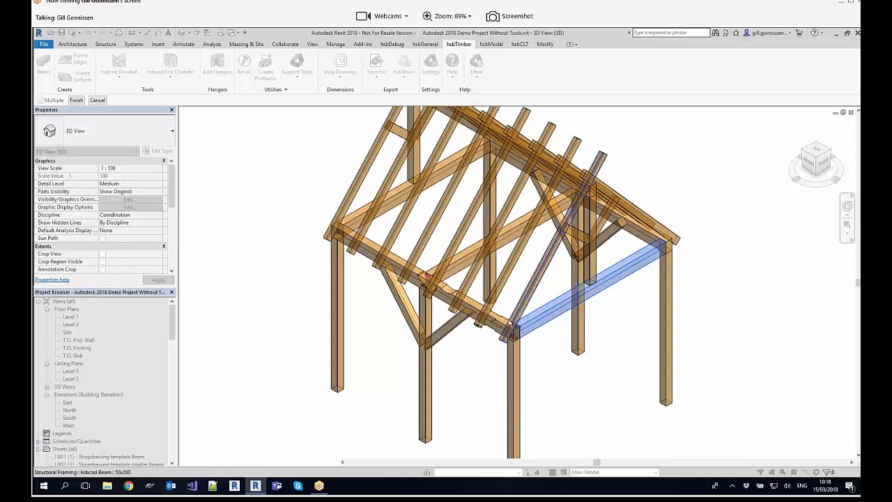
left_click(491, 317)
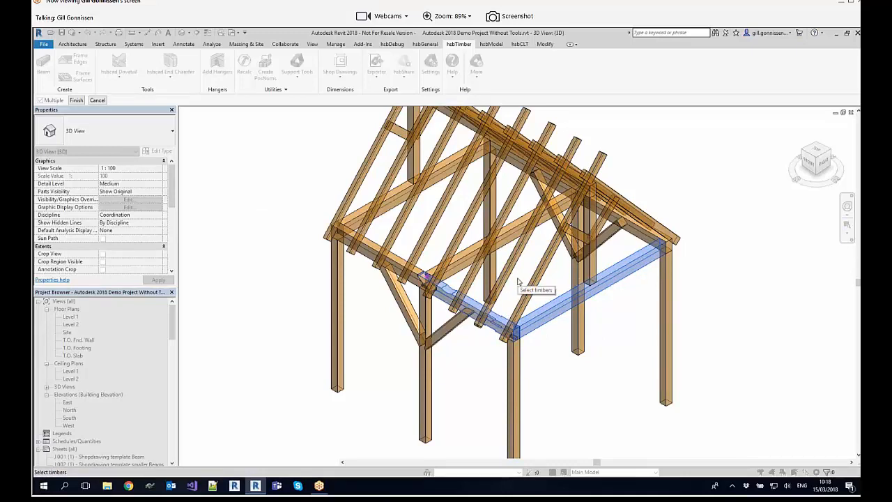
key("Return")
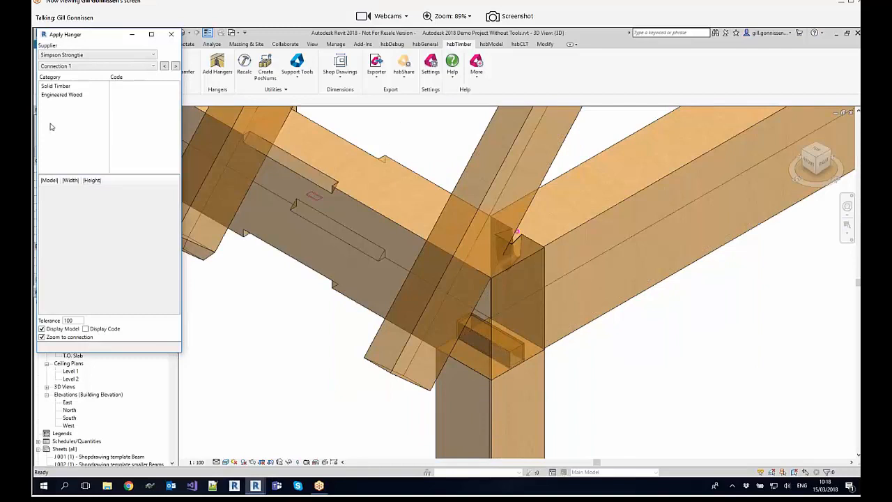
Step: Apply the Simpson Strongtie Solid Timber hanger BSDI to Connection 1 and check the available suppliers
left_click(67, 86)
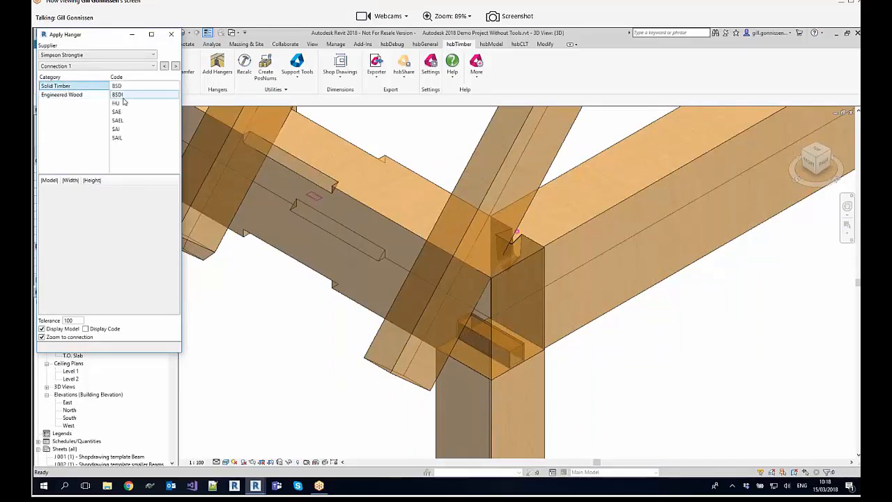
left_click(122, 95)
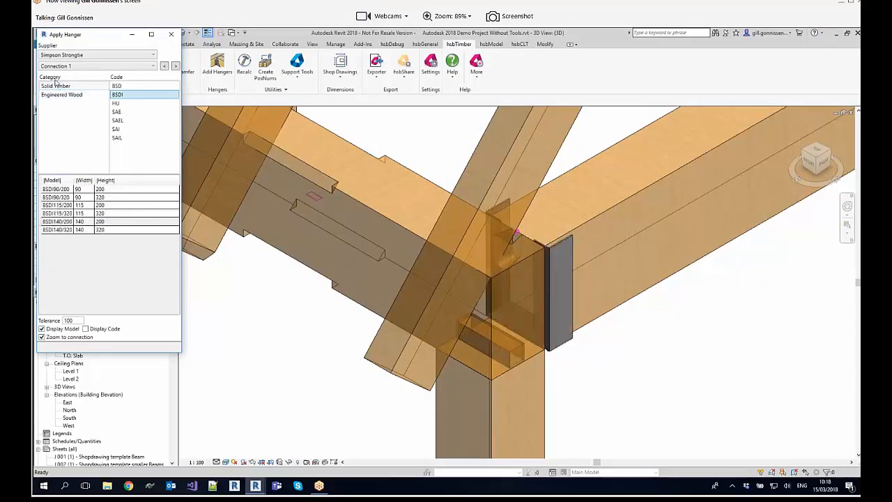
left_click(68, 56)
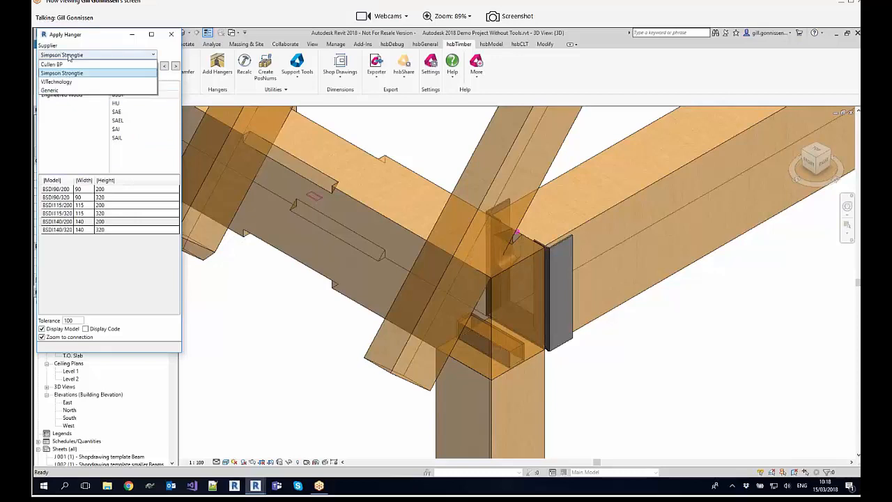
left_click(68, 57)
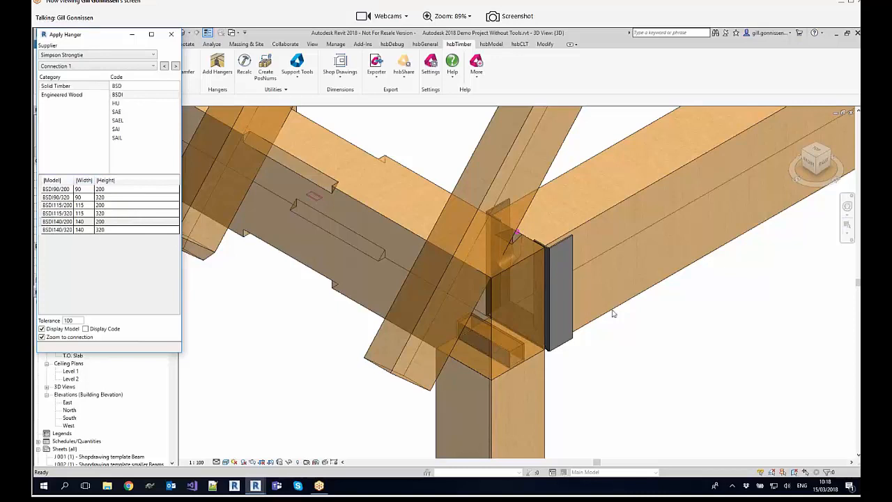
Step: Close the hanger selection, select the BSDI hanger at the corner, and review its dimension properties
left_click(564, 245)
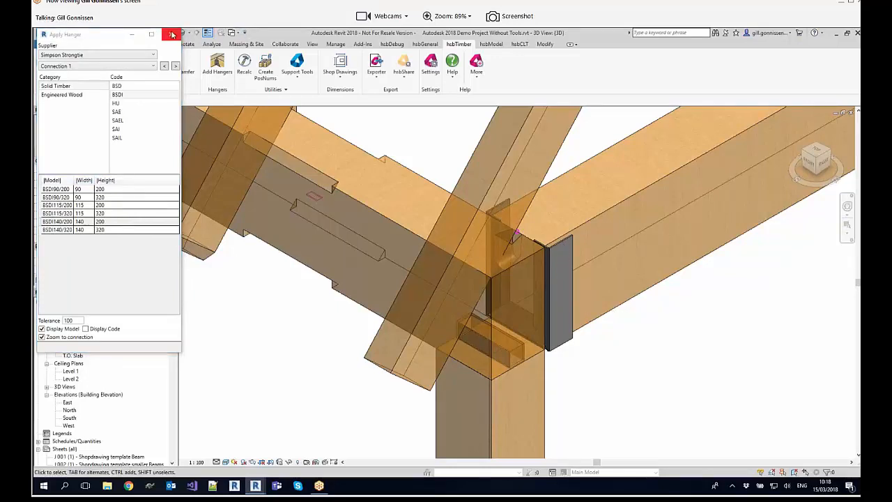
left_click(561, 241)
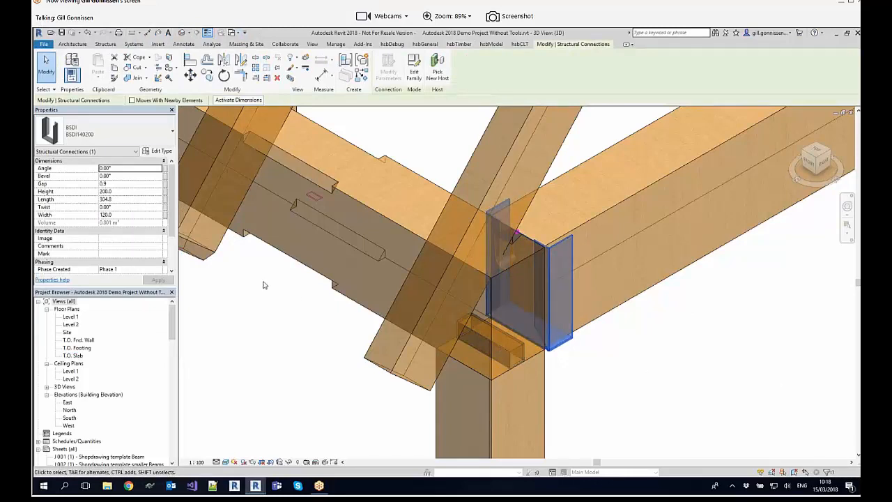
mouse_move(173, 198)
left_mouse_down()
mouse_move(172, 215)
mouse_move(173, 195)
left_mouse_up()
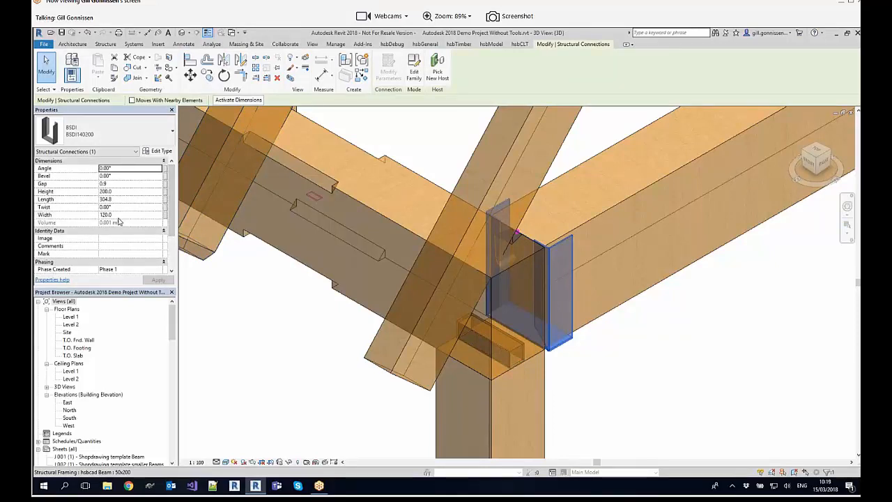
scroll(137, 232, "down", 2)
left_click(563, 287)
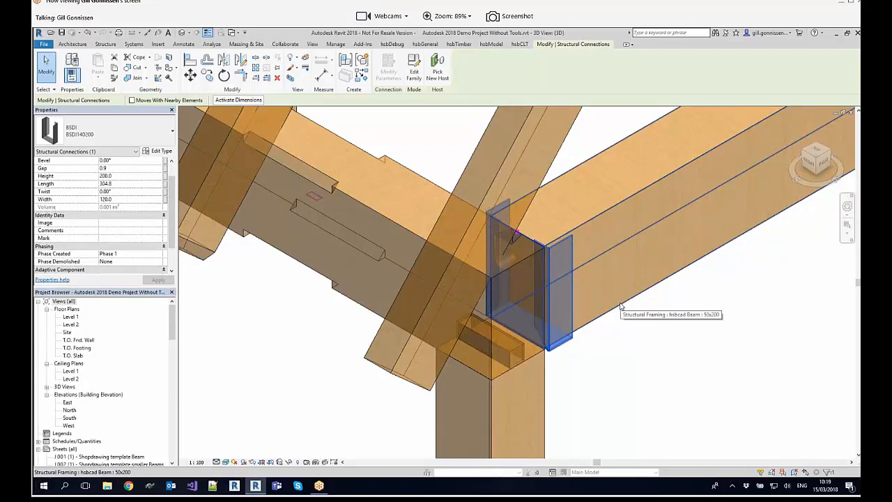
Step: Delete the BSDI hanger from the corner connection between the cross beam and the eaves beam
scroll(723, 293, "down", 2)
middle_click_drag(727, 294, 614, 325)
scroll(477, 309, "down", 1)
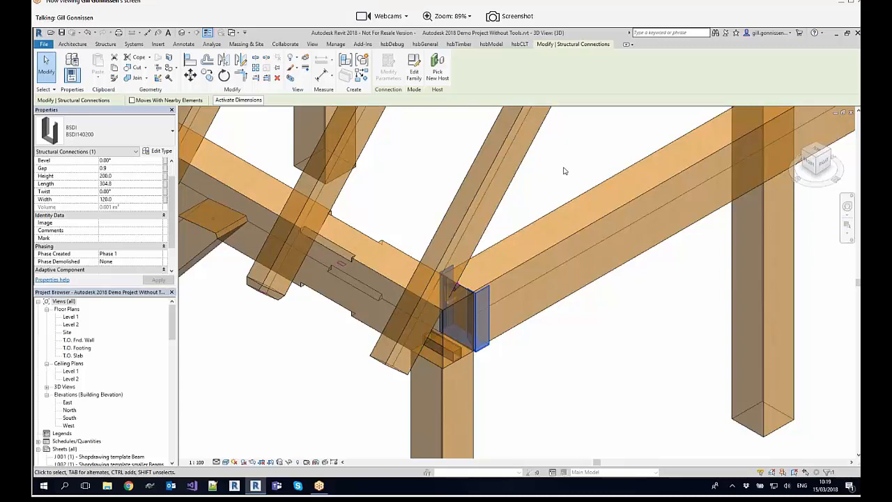
scroll(556, 168, "down", 1)
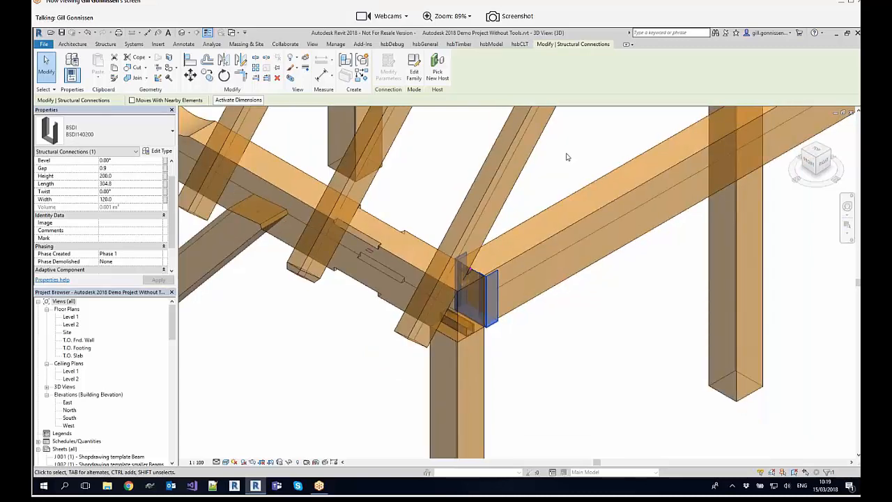
key("Escape")
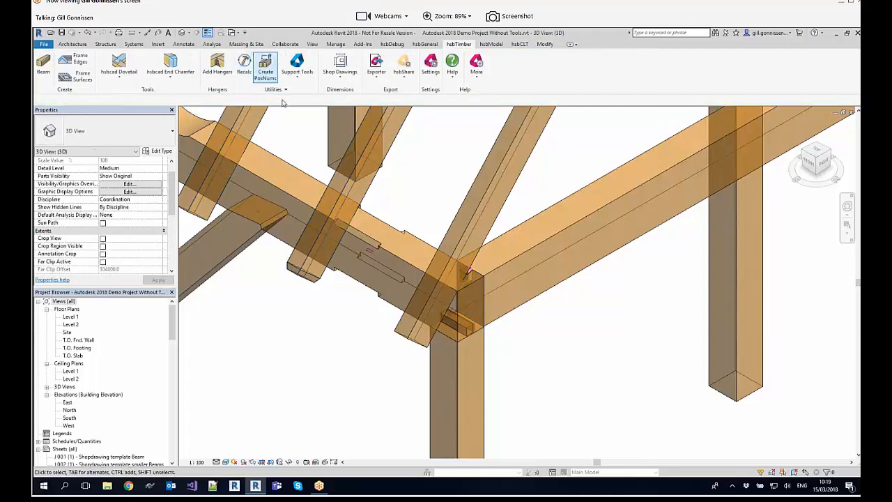
Step: Create position numbers for all timbers in the frame, numbering from scratch with start number 1
scroll(313, 197, "down", 2)
middle_click_drag(278, 201, 411, 247)
scroll(412, 247, "down", 1)
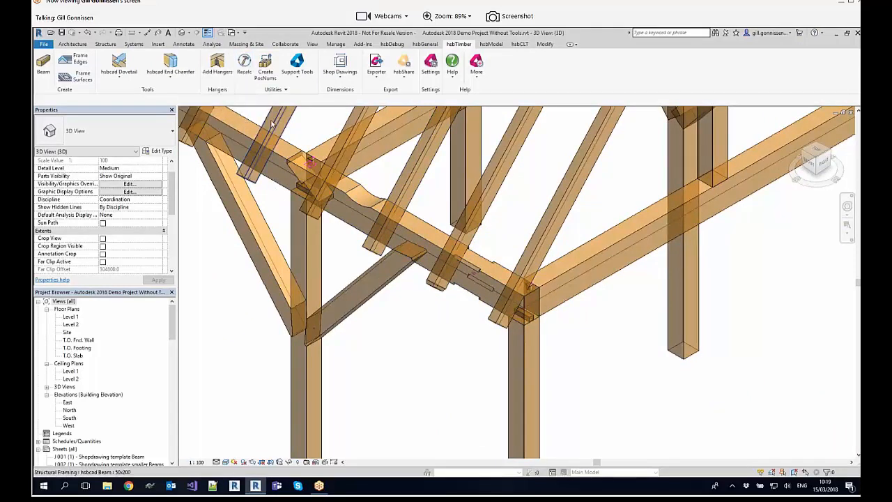
scroll(311, 171, "down", 5)
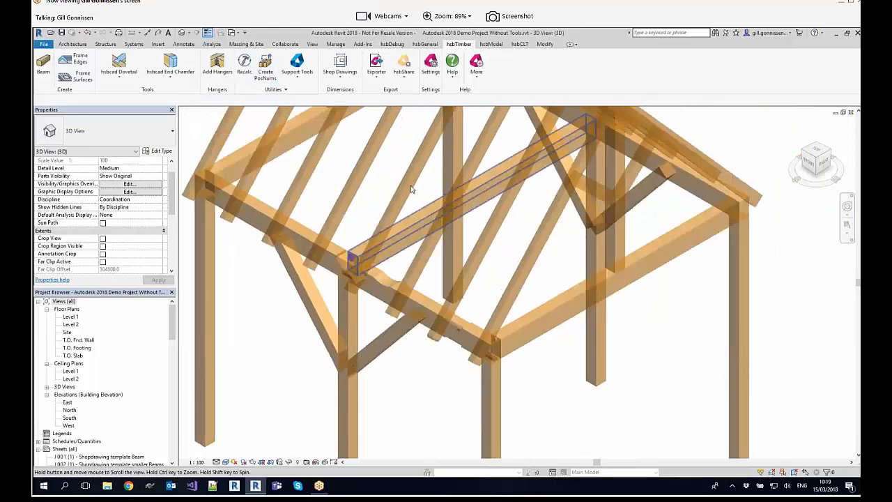
scroll(456, 222, "down", 1)
left_click(268, 66)
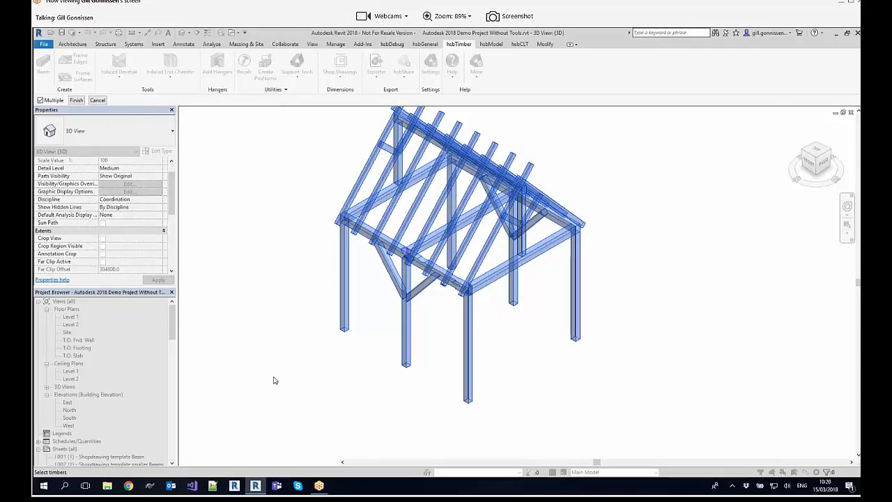
left_click_drag(647, 409, 283, 116)
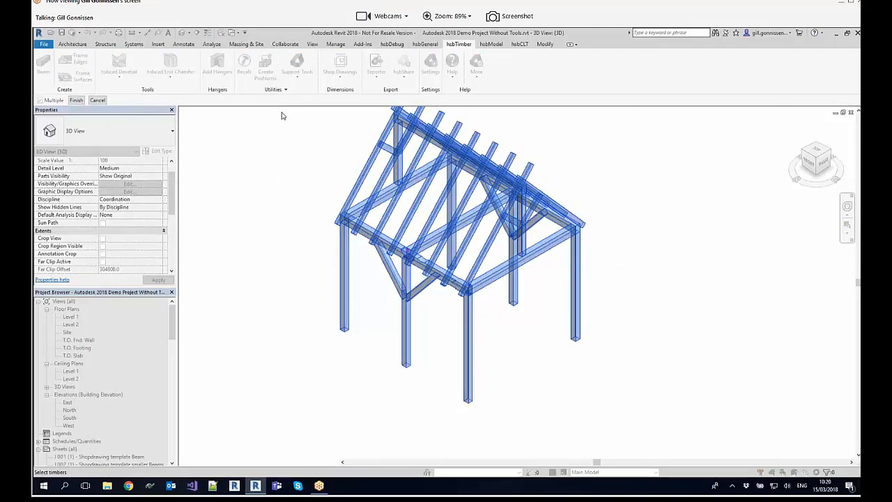
key("Return")
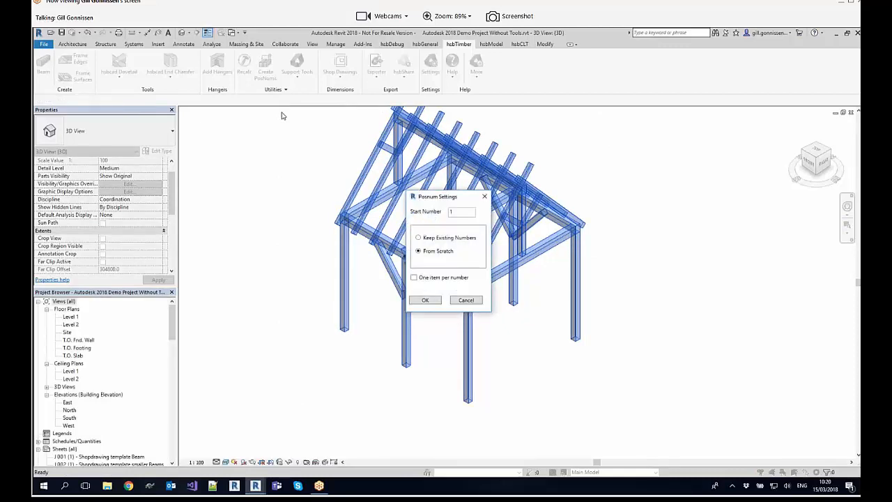
left_click_drag(441, 200, 274, 178)
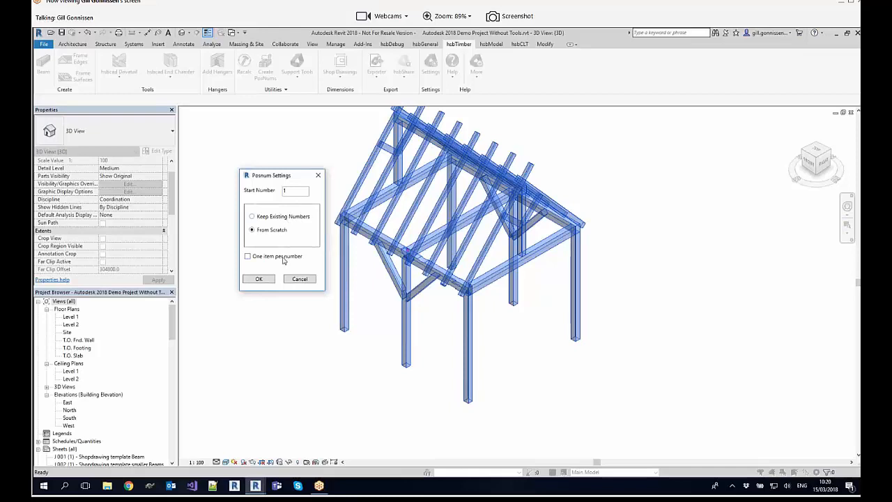
left_click_drag(286, 177, 271, 174)
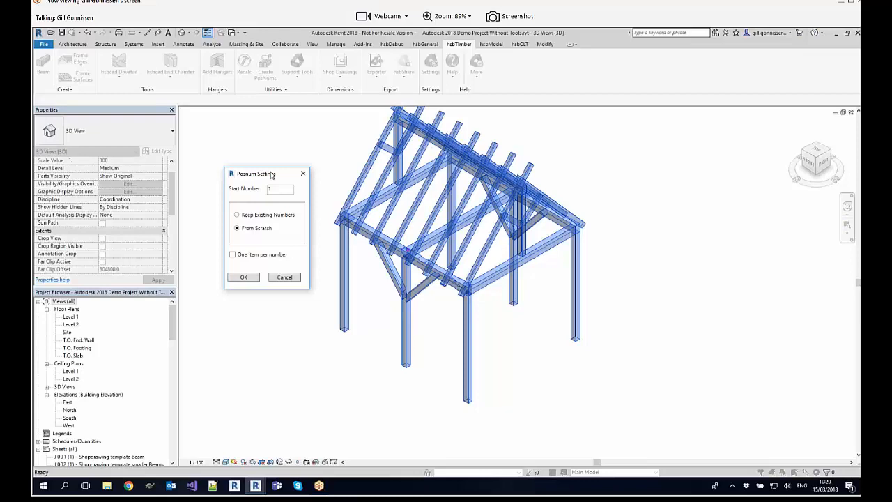
left_click(244, 278)
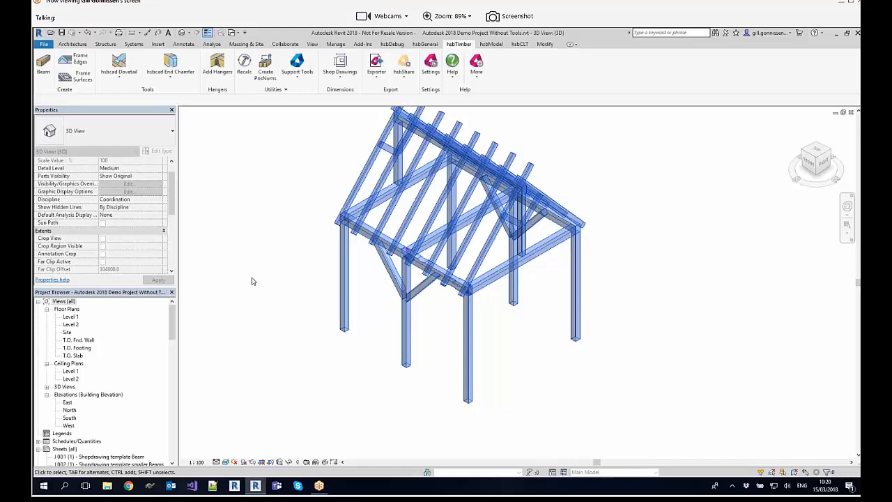
Step: Select the front eaves beam next to the corner post and check its hsbPosnum property
scroll(294, 207, "down", 2)
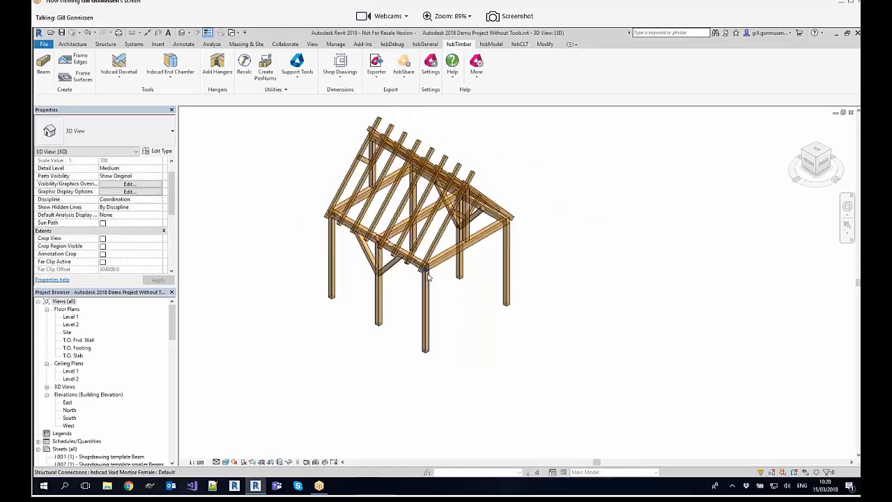
left_click(404, 257)
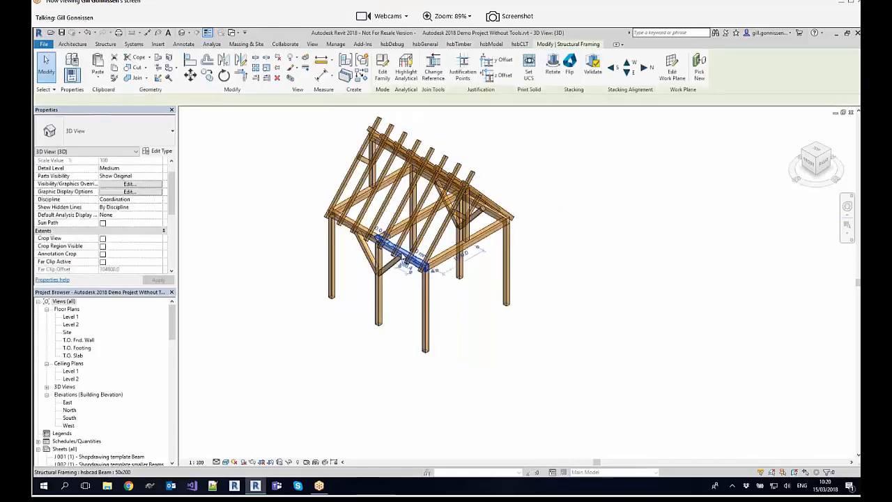
left_click_drag(173, 199, 173, 259)
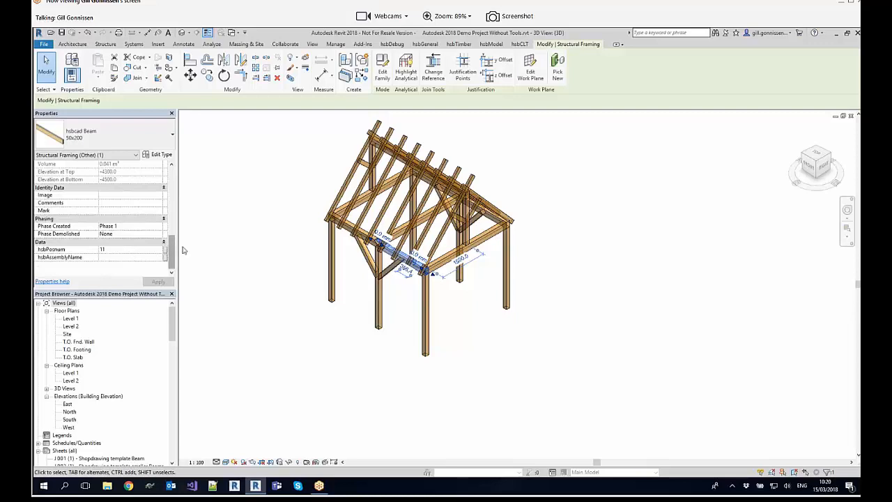
left_click(232, 204)
Step: Isolate the scarf joint of the front eaves beam with its connected beams, and reset the temporary isolation after viewing
scroll(265, 191, "down", 2)
scroll(313, 174, "up", 4)
middle_click_drag(346, 160, 262, 202)
scroll(259, 197, "down", 1)
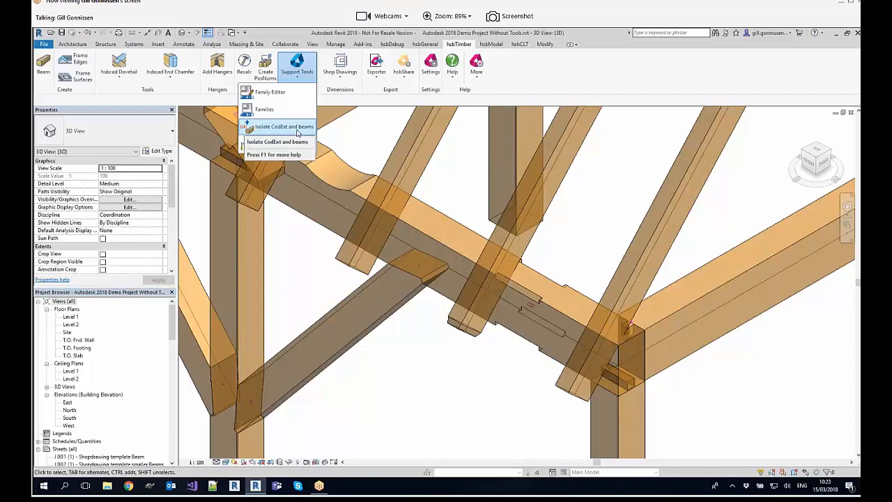
left_click(297, 130)
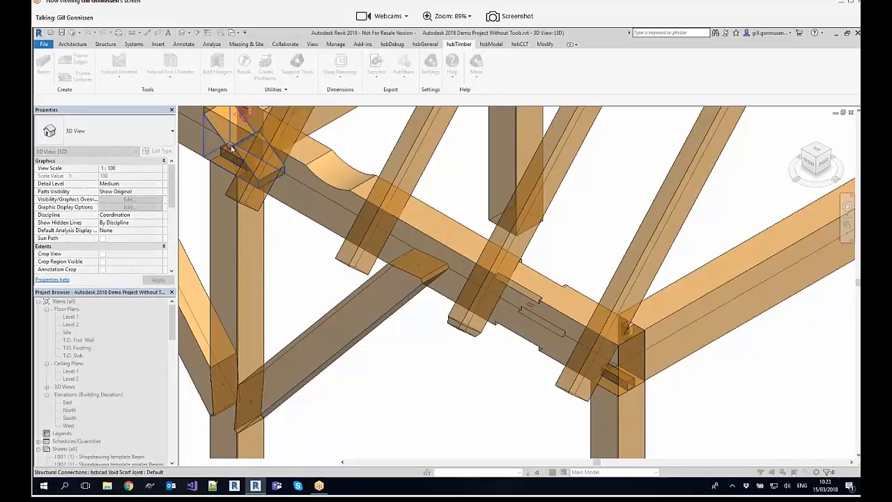
middle_click_drag(240, 118, 252, 171)
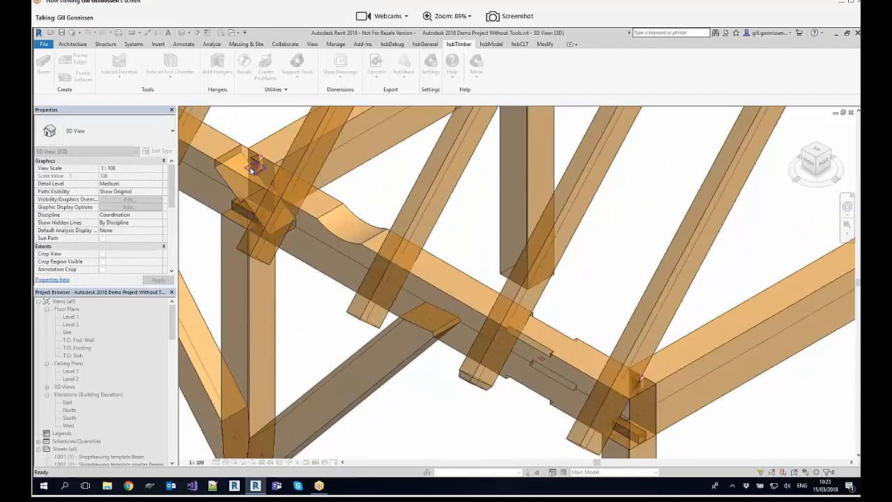
middle_click_drag(414, 262, 427, 264)
scroll(299, 193, "down", 1)
middle_click_drag(301, 257, 350, 310)
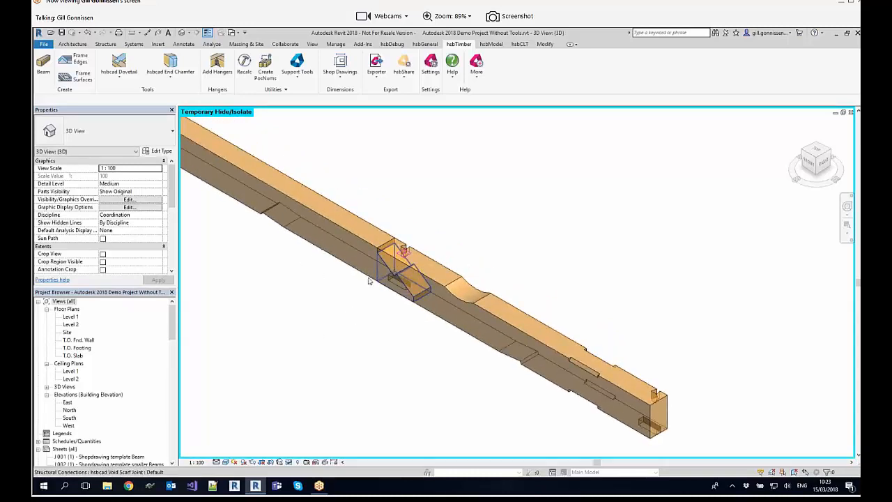
scroll(355, 285, "down", 4)
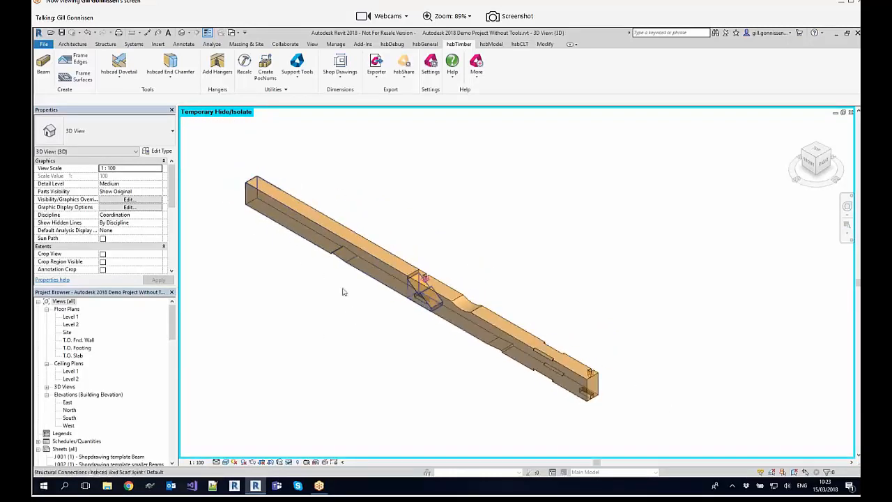
left_click(290, 462)
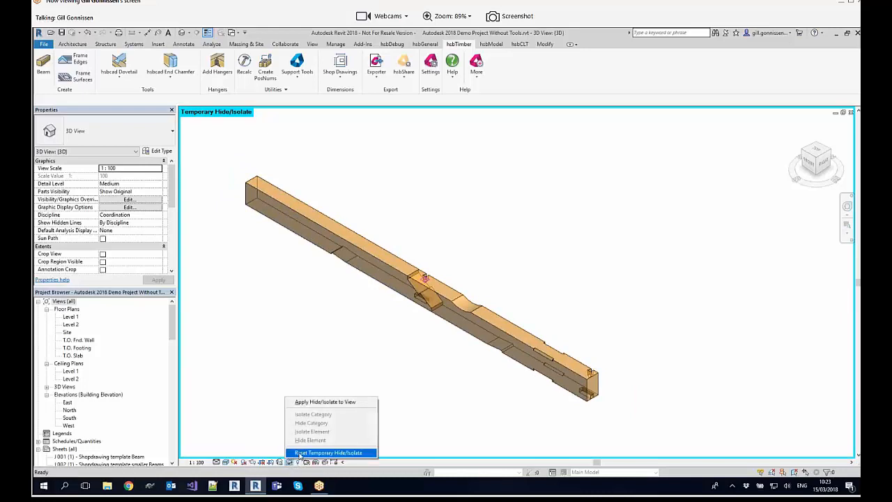
left_click(299, 455)
Step: Isolate the front eaves beam nearest the corner post together with its tools
middle_click_drag(452, 194, 437, 139)
left_click(297, 66)
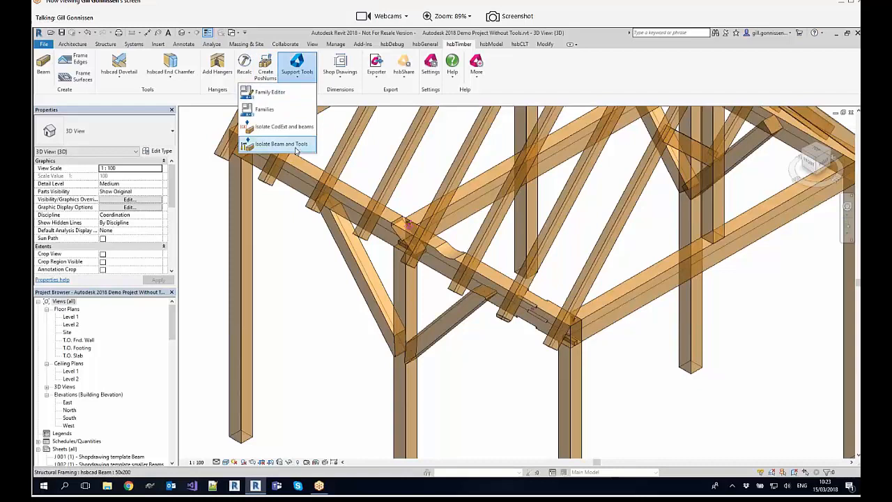
left_click(281, 144)
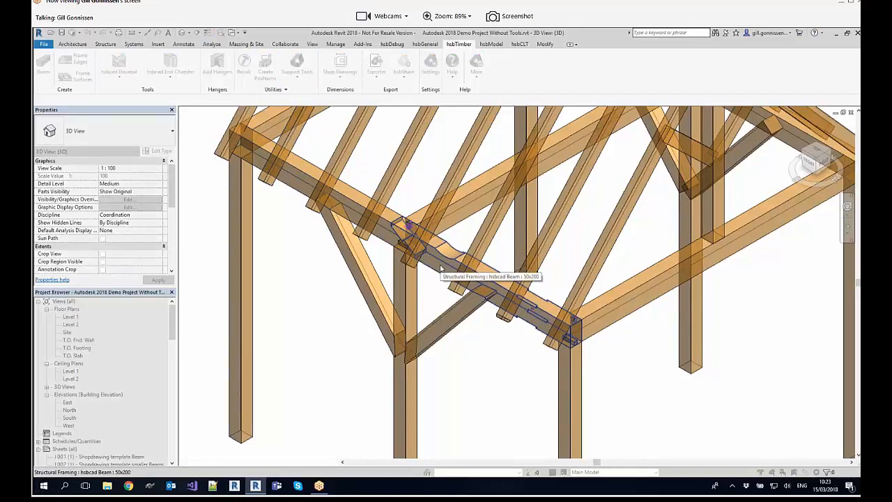
left_click(441, 269)
scroll(440, 268, "up", 2)
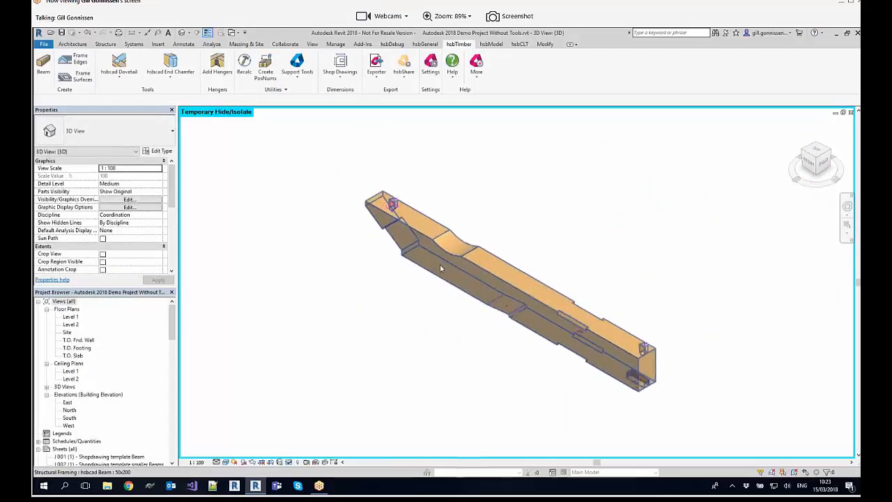
Step: Examine the machining along the isolated eaves beam and reset the temporary isolation
scroll(673, 357, "up", 4)
scroll(679, 359, "up", 2)
scroll(676, 359, "down", 2)
scroll(435, 285, "down", 1)
middle_click_drag(442, 288, 562, 342)
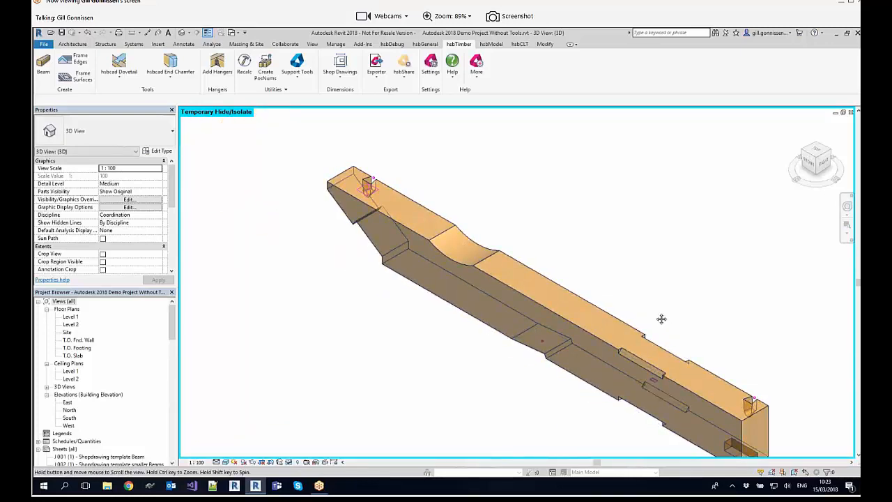
middle_click_drag(662, 318, 605, 265)
left_click(289, 463)
left_click(300, 457)
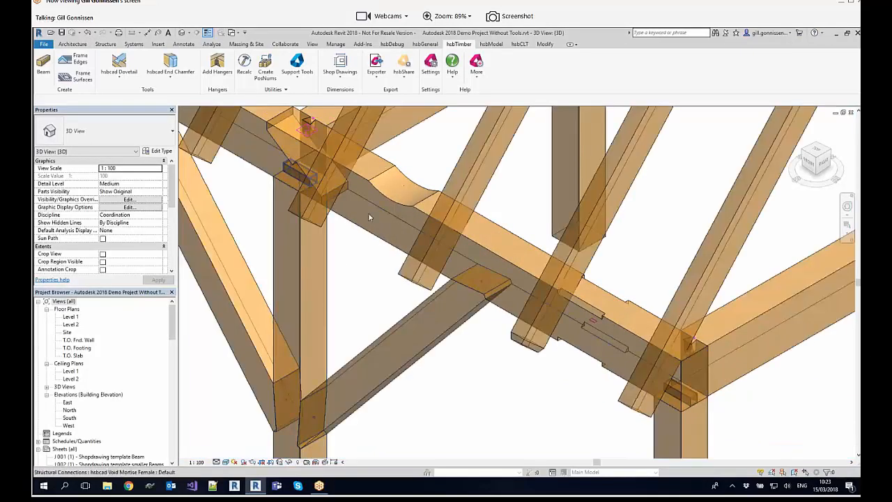
scroll(368, 213, "down", 10)
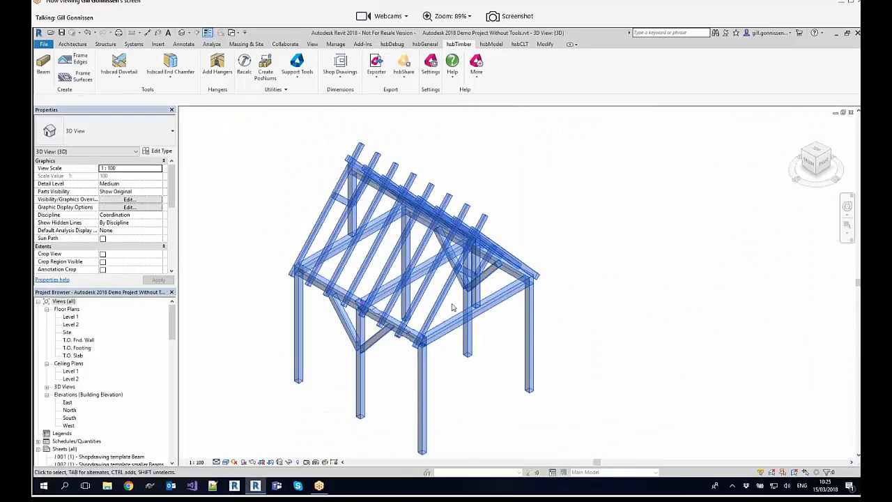
left_click_drag(616, 397, 309, 201)
left_click(334, 167)
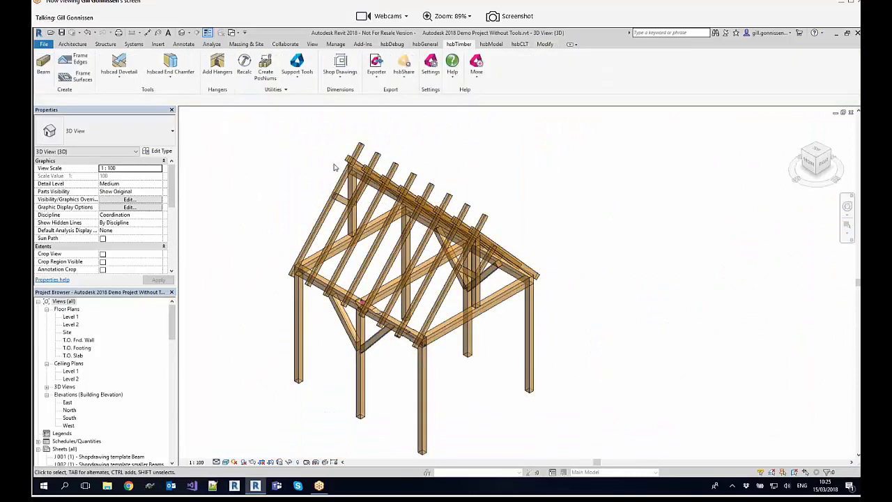
left_click(341, 77)
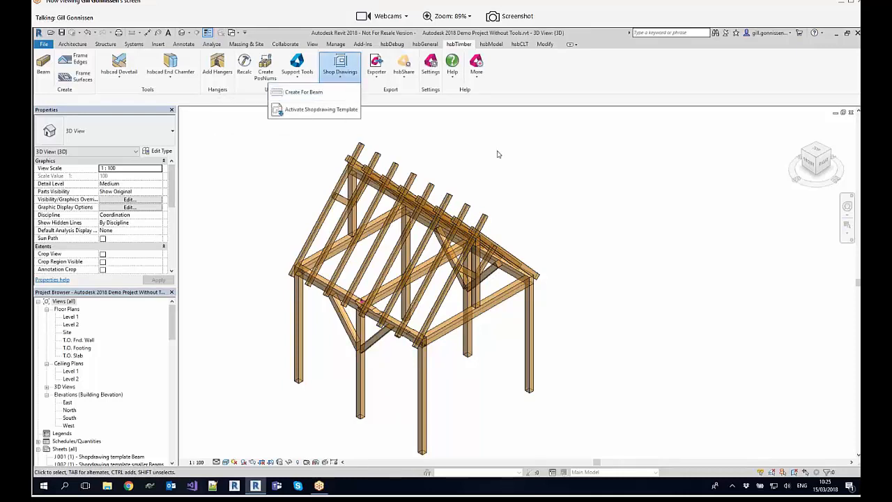
left_click(434, 143)
Step: Check the Shopdrawing Templates Path in the general hsbcad settings and close them without changes
left_click(431, 77)
left_click(376, 113)
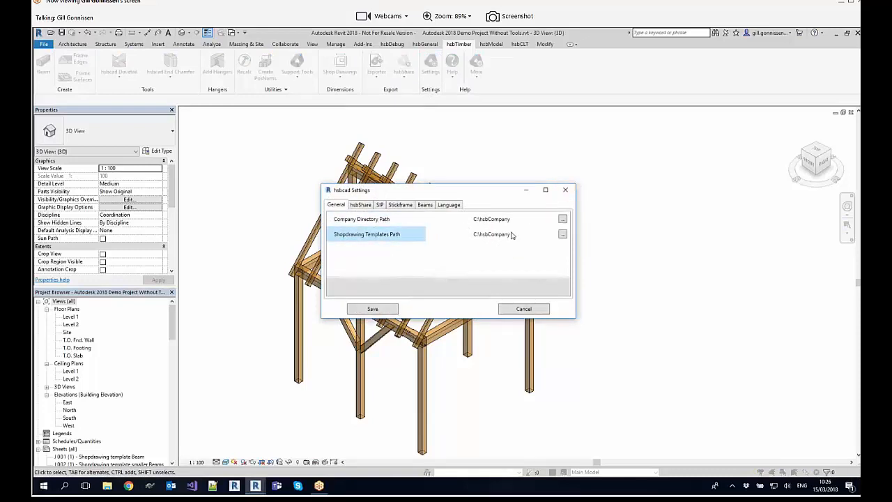
left_click(566, 190)
middle_click_drag(583, 202, 605, 195, "shift")
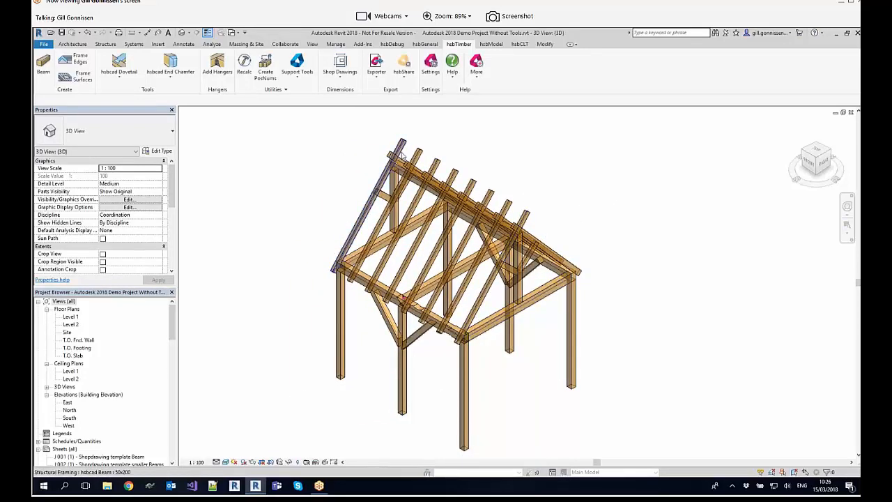
Step: Open the sheet J 001 (1) - Shopdrawing template Beam
scroll(175, 349, "down", 5)
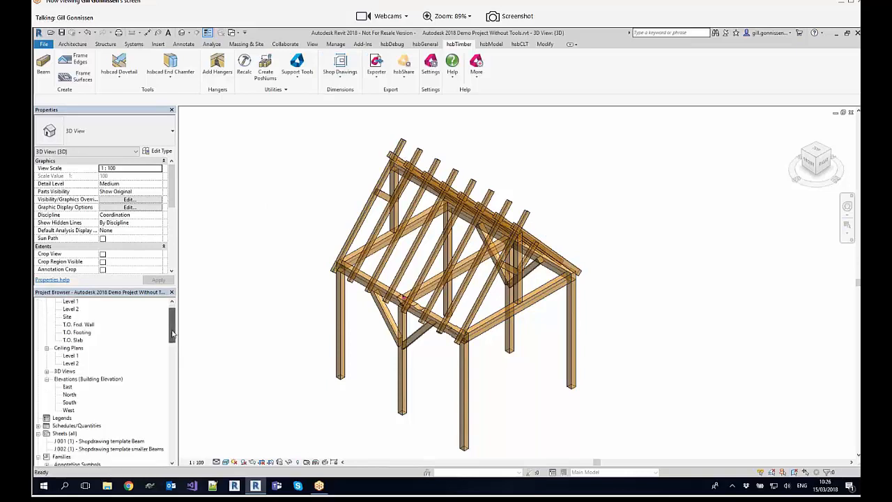
left_click(173, 351)
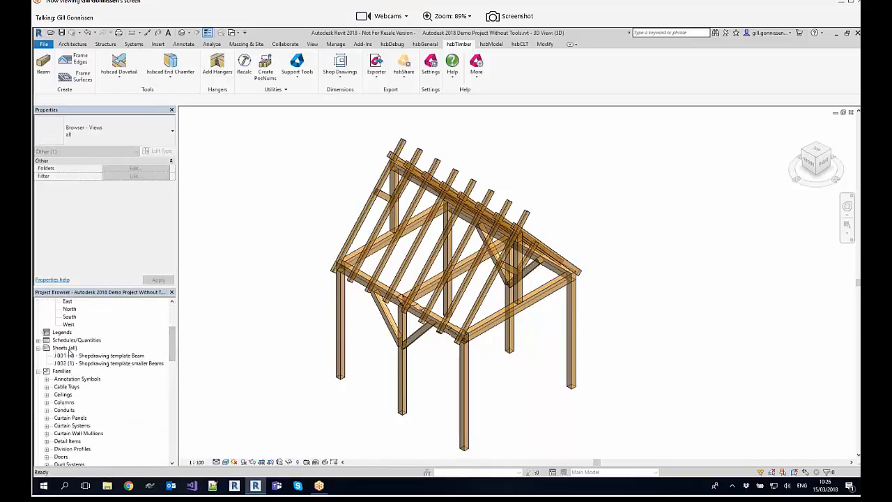
double_click(115, 357)
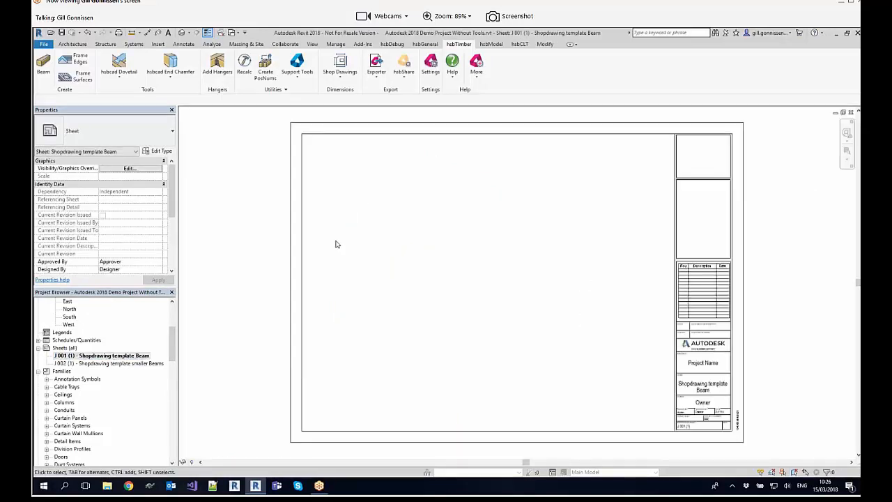
Step: Review the properties of the BottomLeft FrontView anchor on the template sheet and close the sheet
left_click_drag(574, 370, 287, 129)
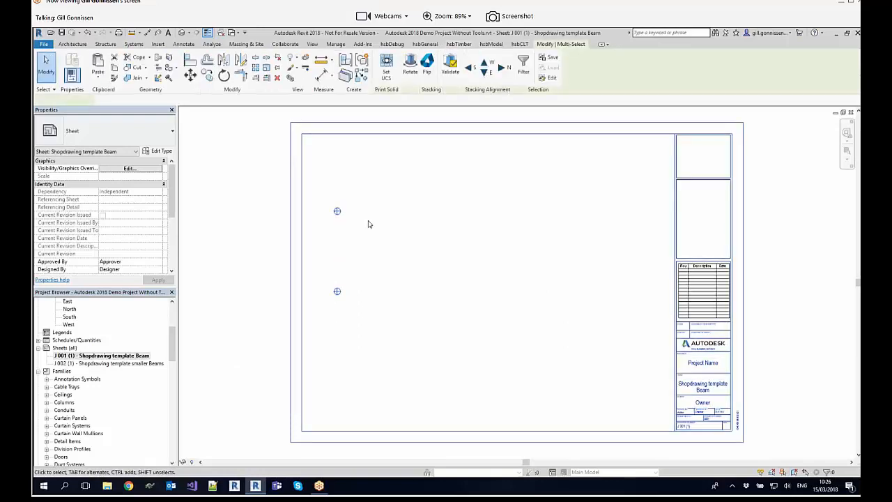
left_click(337, 212)
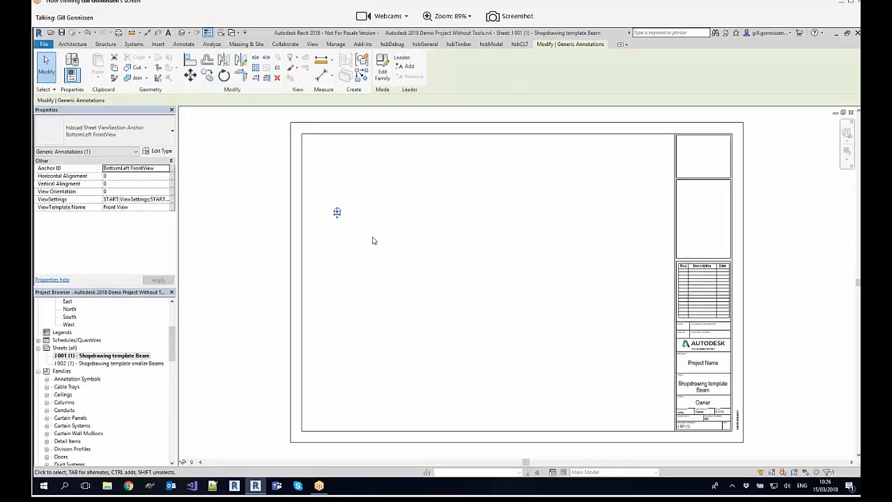
left_click(253, 201)
scroll(253, 201, "down", 1)
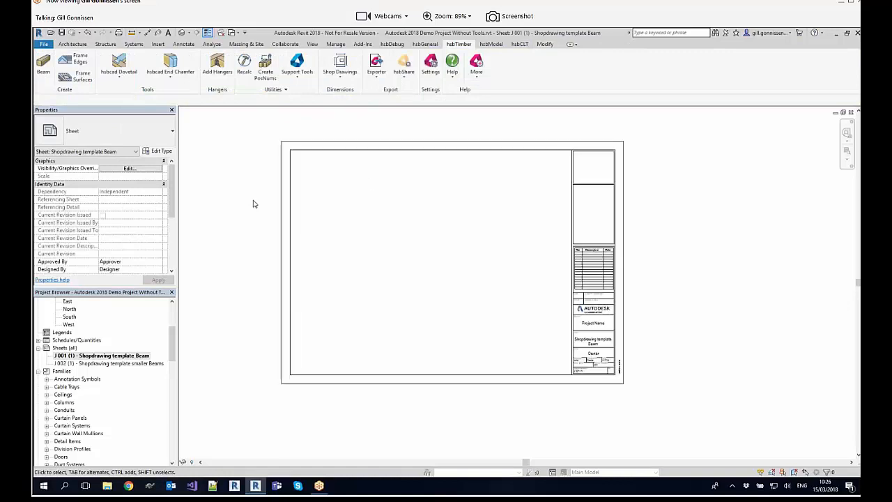
left_click(851, 112)
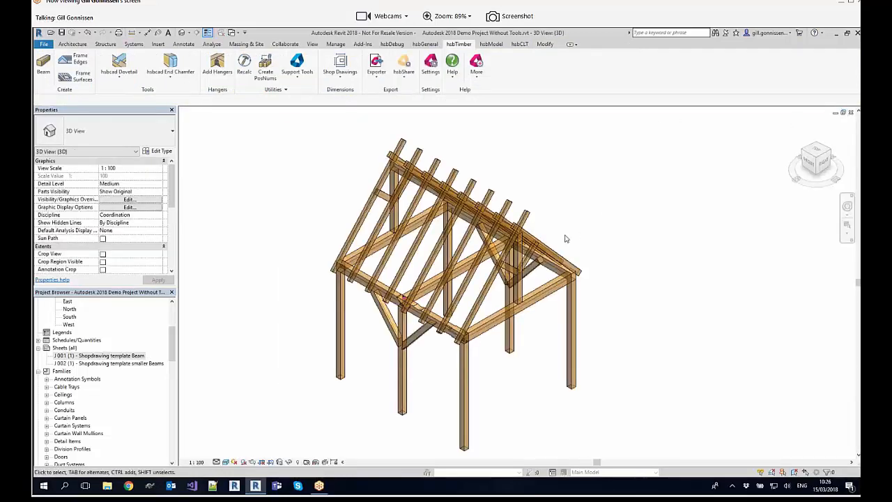
Step: Create a shop drawing for the notched eaves beam at the front corner using the Shopdrawing template Beam from Japan Demo
middle_click_drag(671, 229, 693, 211)
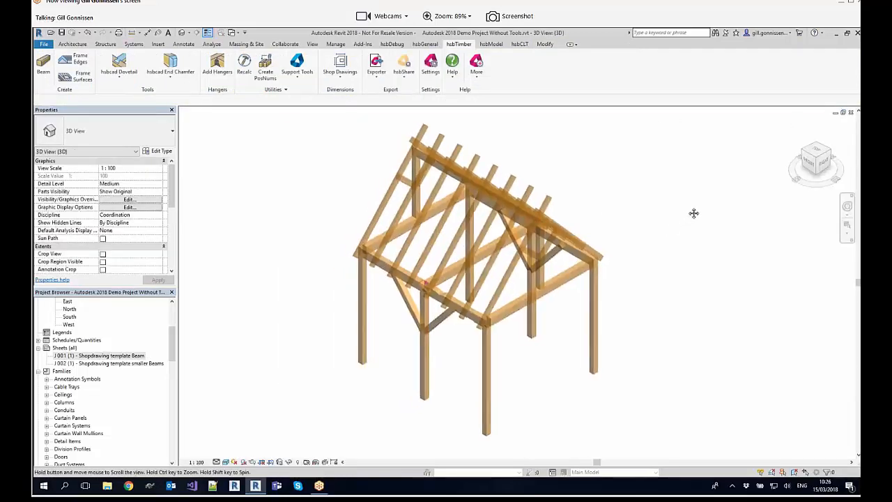
left_click(340, 73)
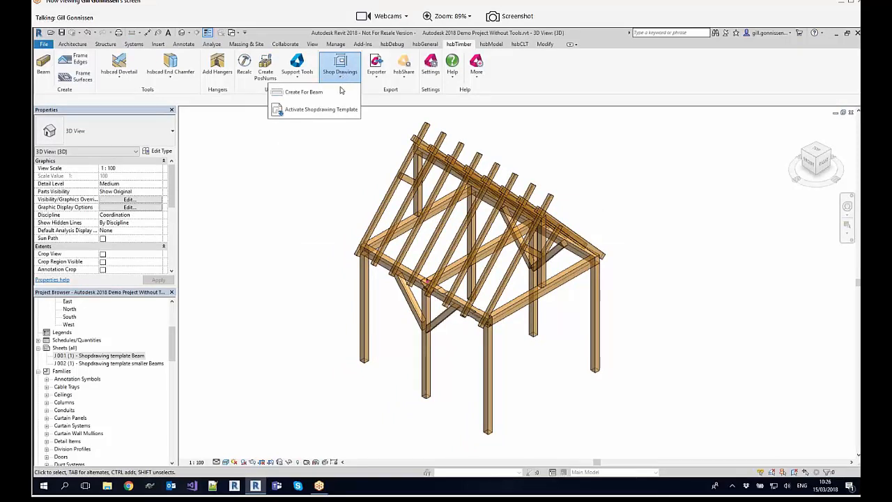
left_click(340, 92)
left_click_drag(426, 181, 261, 114)
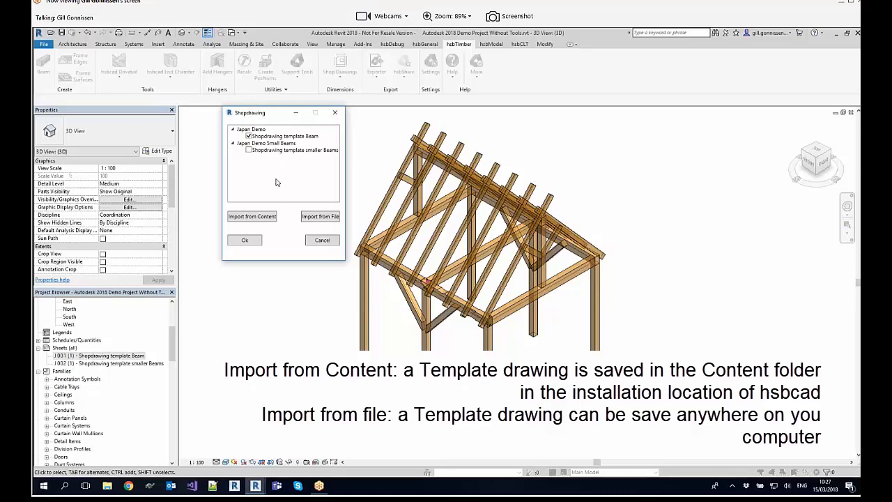
left_click(255, 244)
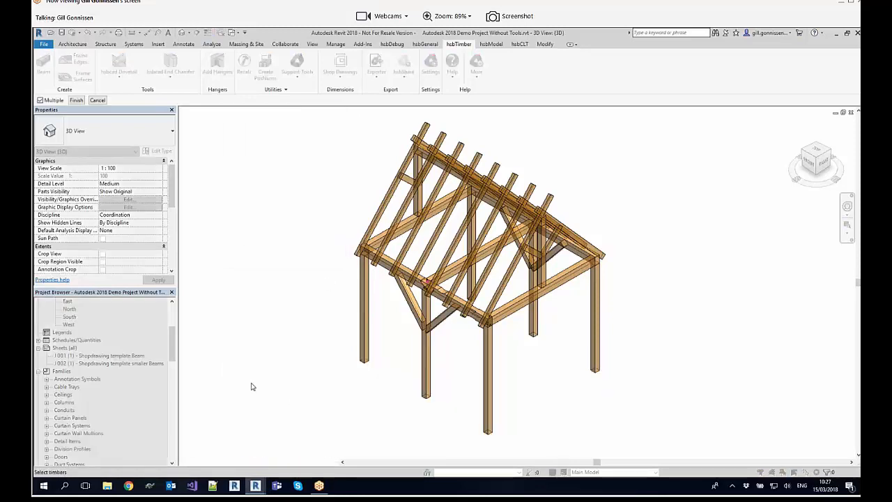
scroll(453, 342, "up", 3)
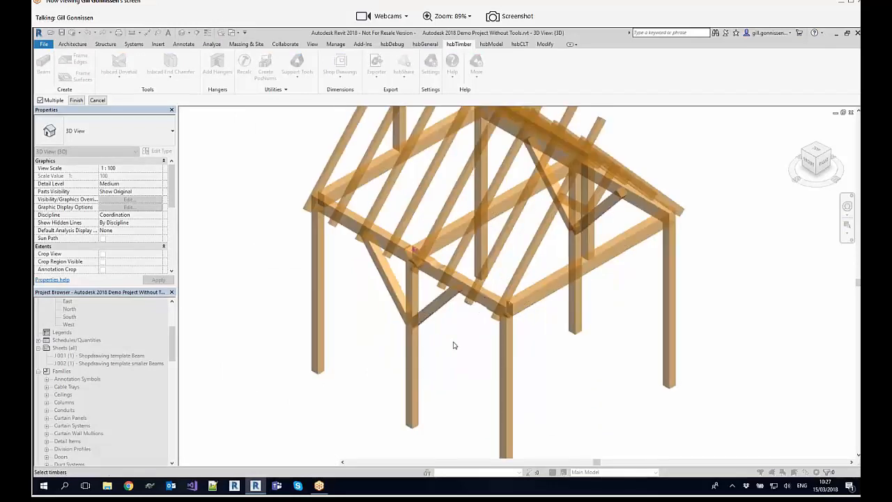
left_click(467, 270)
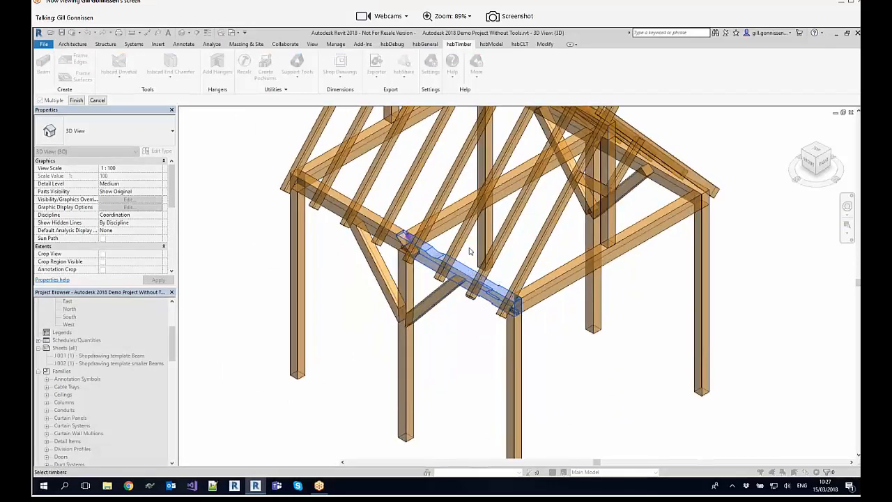
key("Return")
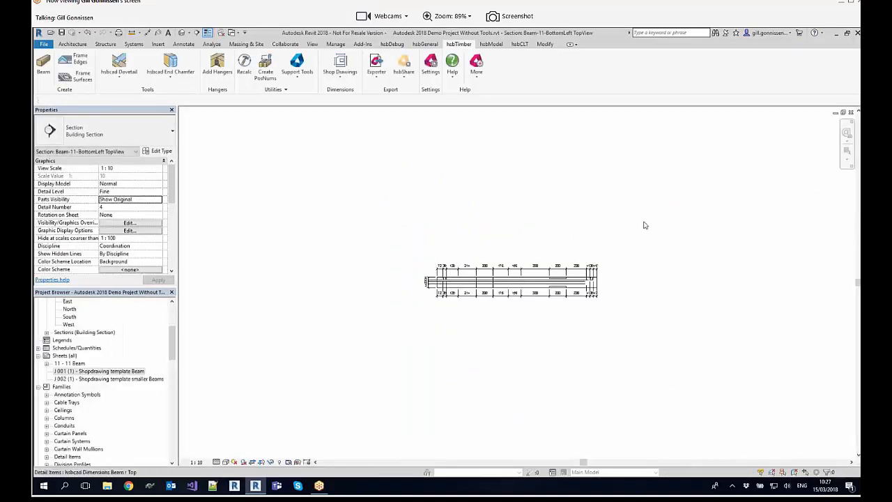
Step: Close the section views generated for the beam to return to the 3D view
left_click(851, 113)
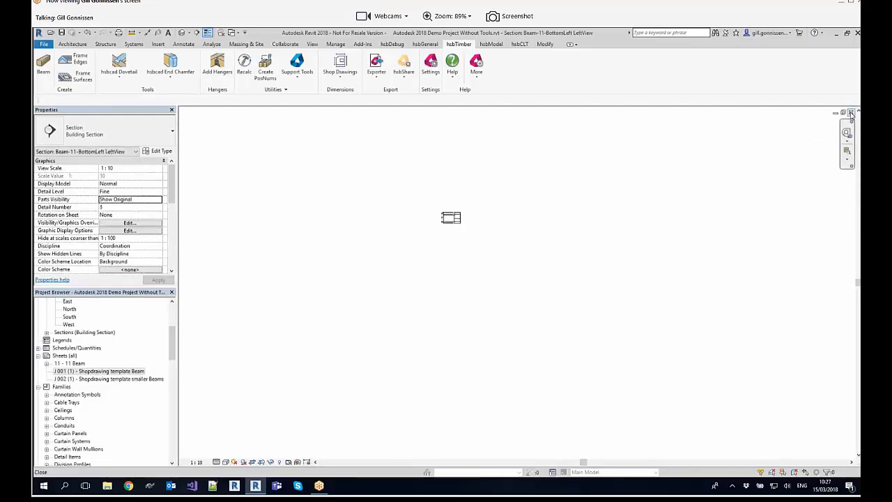
left_click(850, 113)
left_click(851, 113)
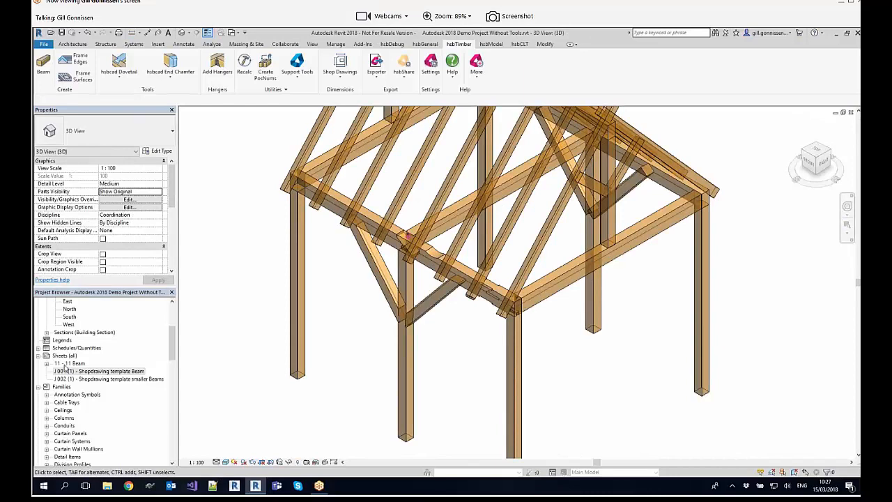
Step: Check the hsbPosnum of the front eaves beam and open the matching sheet 11 - 11 Beam
left_click(471, 297)
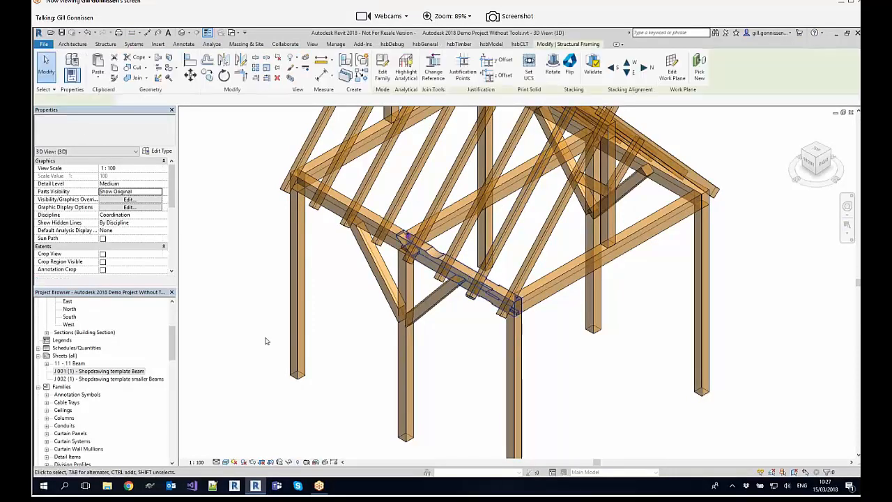
left_click_drag(171, 194, 172, 263)
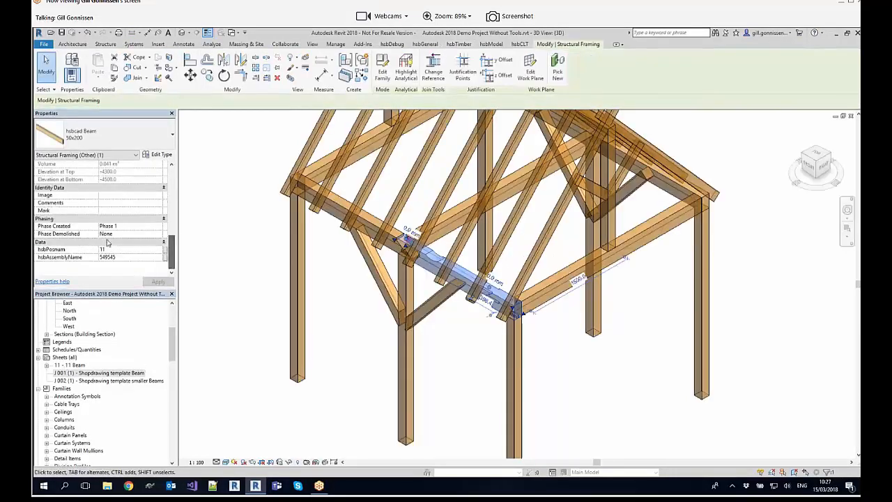
double_click(72, 365)
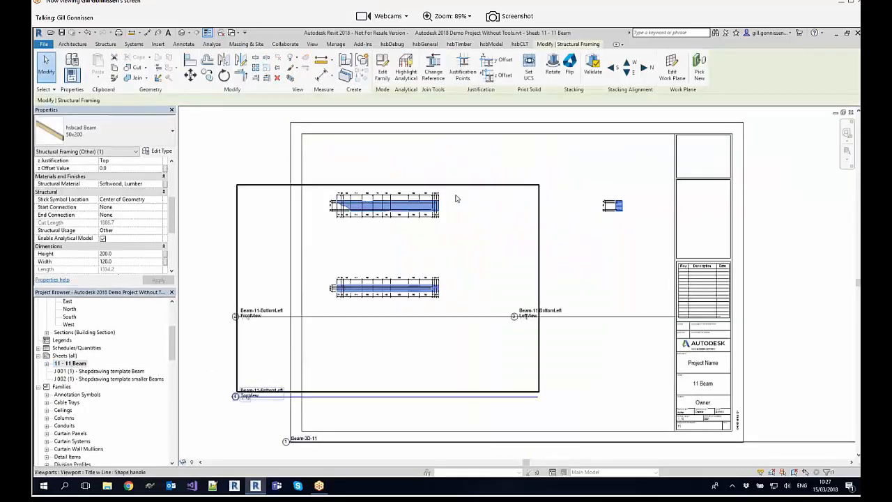
Step: Examine the dimensioned front, top and left views of the beam on sheet 11
scroll(418, 208, "up", 5)
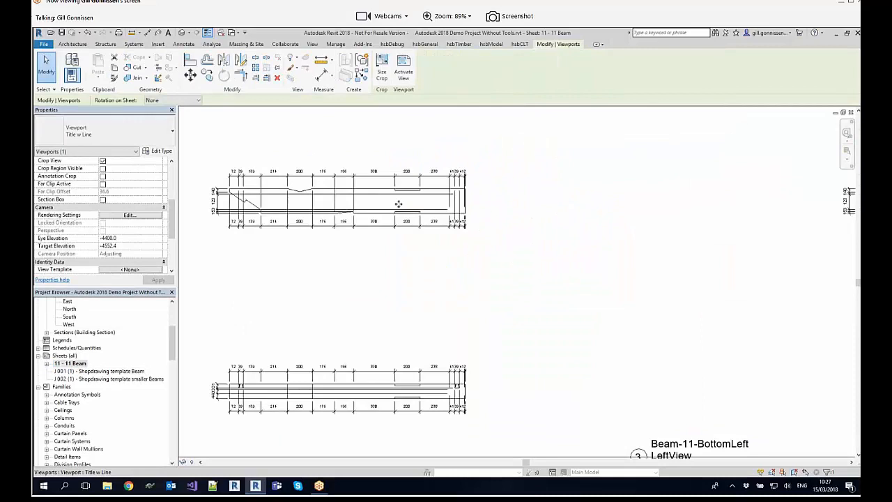
middle_click_drag(356, 195, 474, 209)
scroll(474, 209, "up", 4)
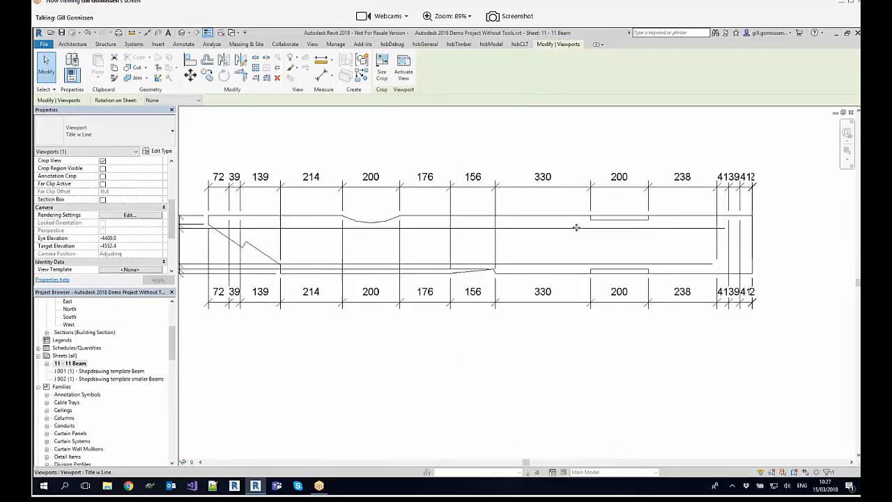
scroll(579, 234, "down", 1)
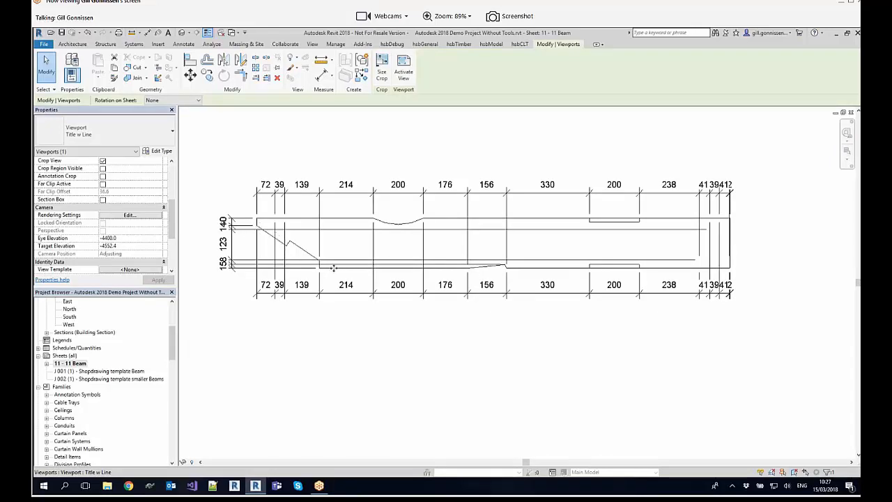
scroll(334, 268, "down", 3)
middle_click_drag(599, 314, 519, 295)
scroll(466, 242, "down", 1)
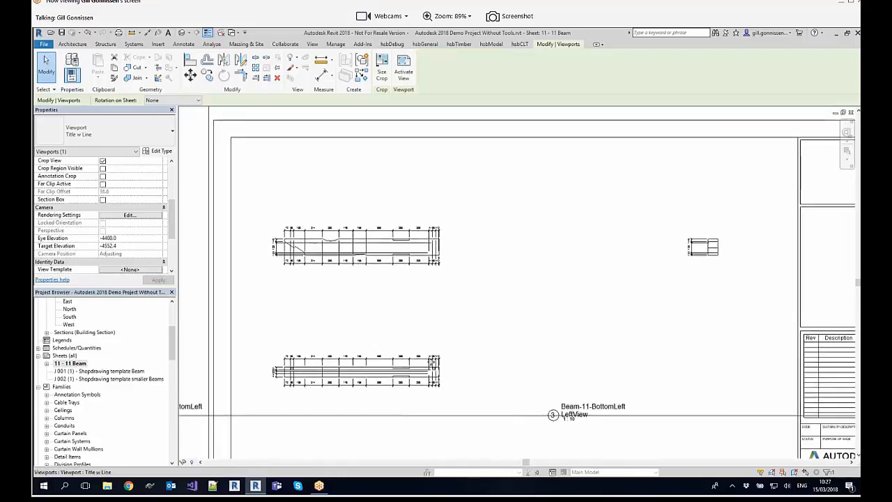
scroll(414, 301, "up", 1)
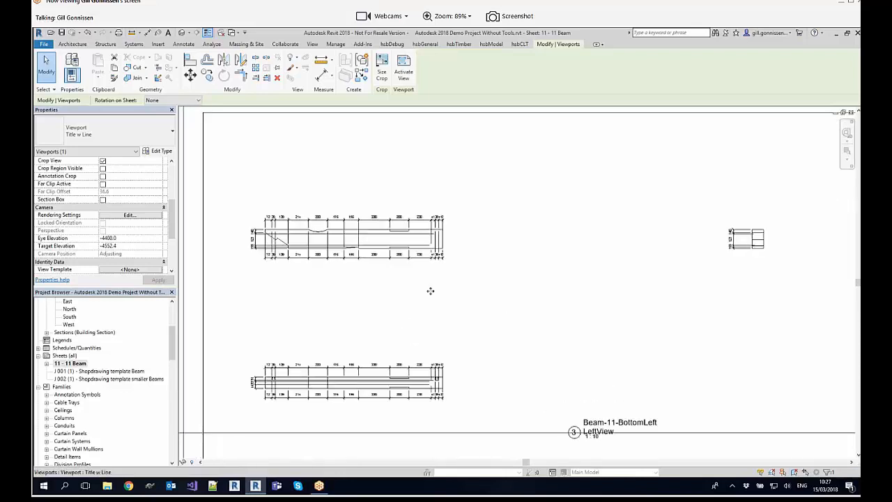
scroll(430, 291, "down", 1)
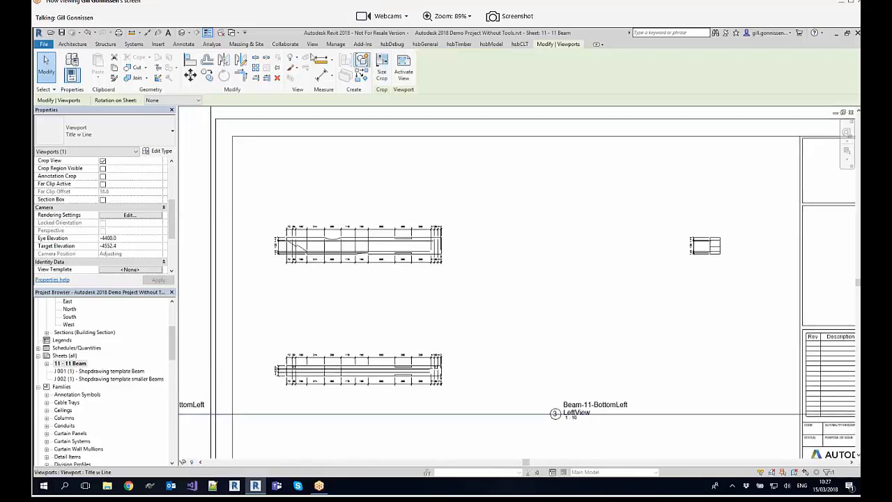
Step: Set the hsbcad Length of the void chamfer on the front eaves beam to 300 in the 3D view
left_click(236, 33)
left_click(211, 54)
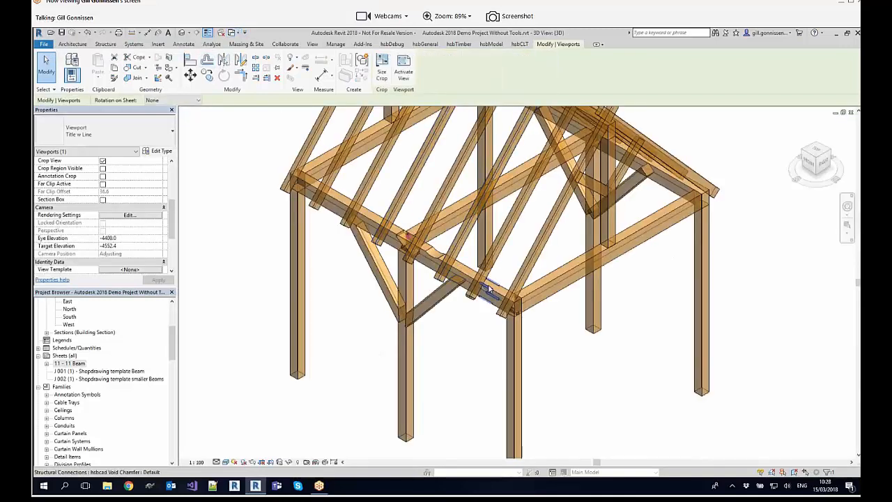
left_click(489, 289)
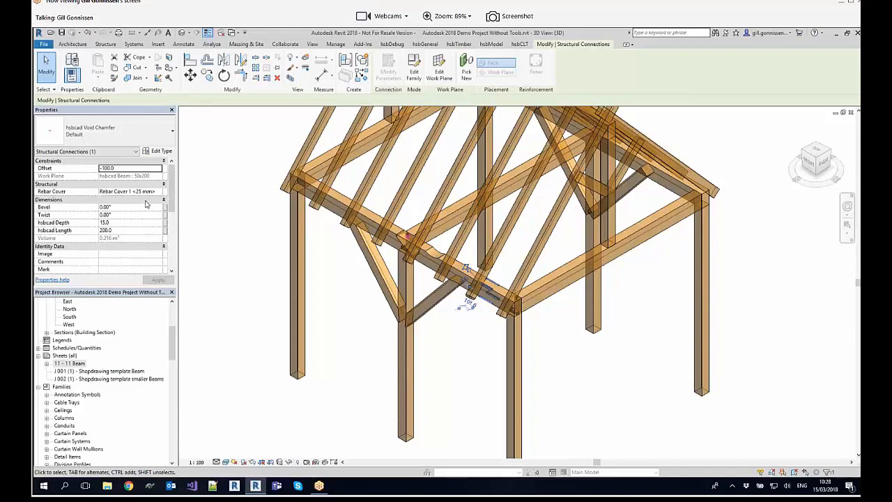
left_click(128, 230)
type("300")
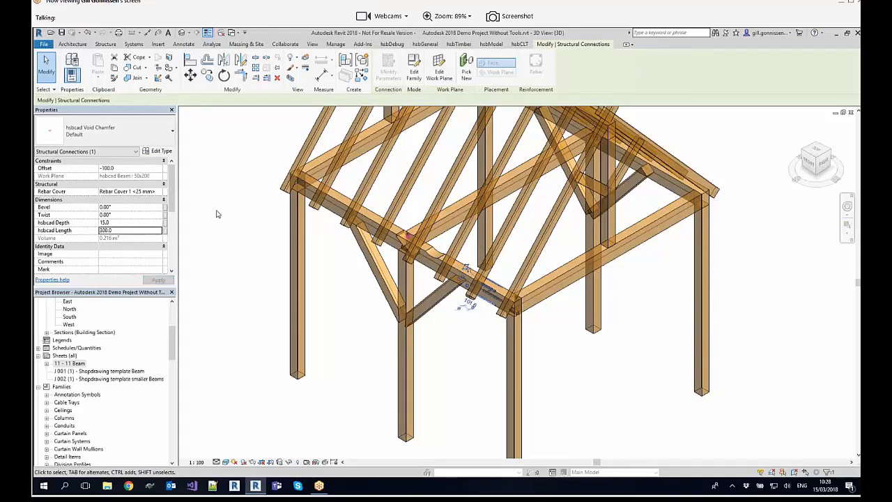
Step: Switch back to sheet 11 - 11 Beam and examine the chamfer dimensions and the sheet layout
left_click(234, 33)
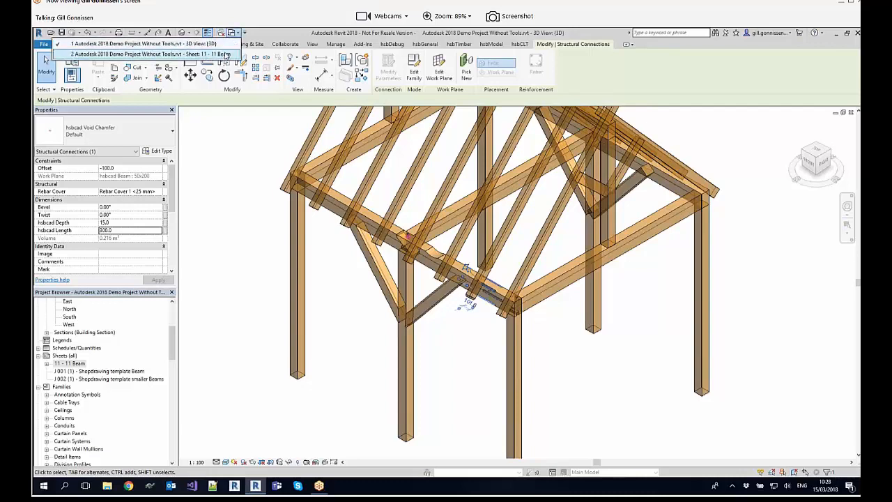
left_click(227, 54)
scroll(396, 230, "up", 5)
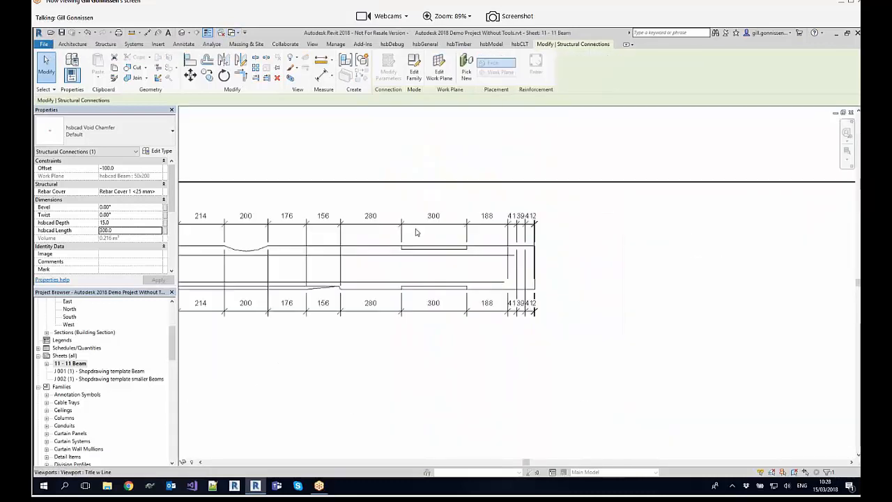
scroll(416, 232, "up", 1)
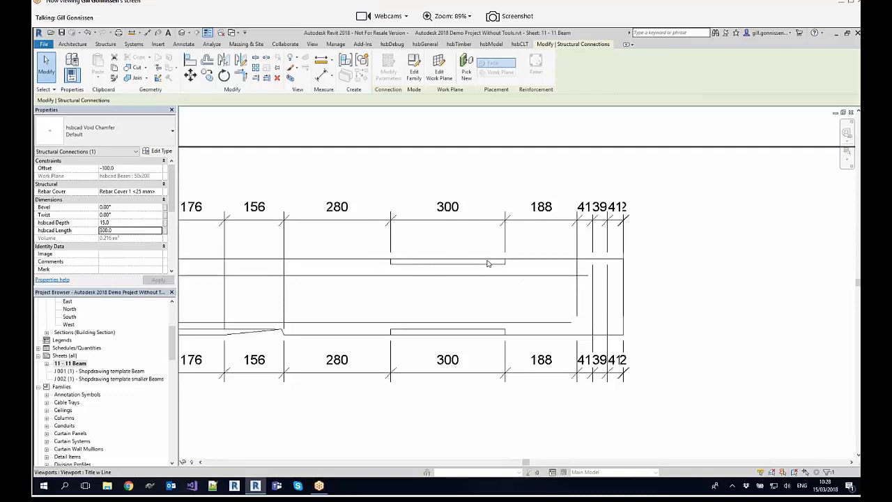
scroll(489, 264, "down", 2)
scroll(489, 263, "down", 5)
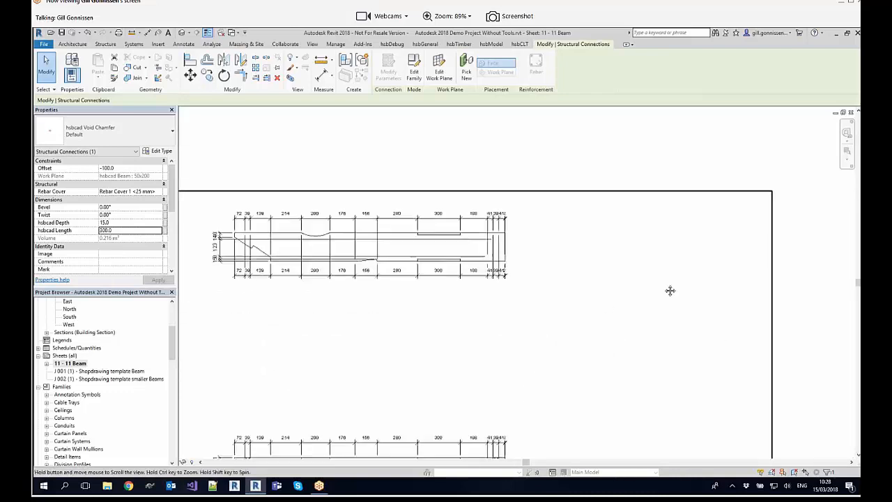
scroll(494, 267, "down", 3)
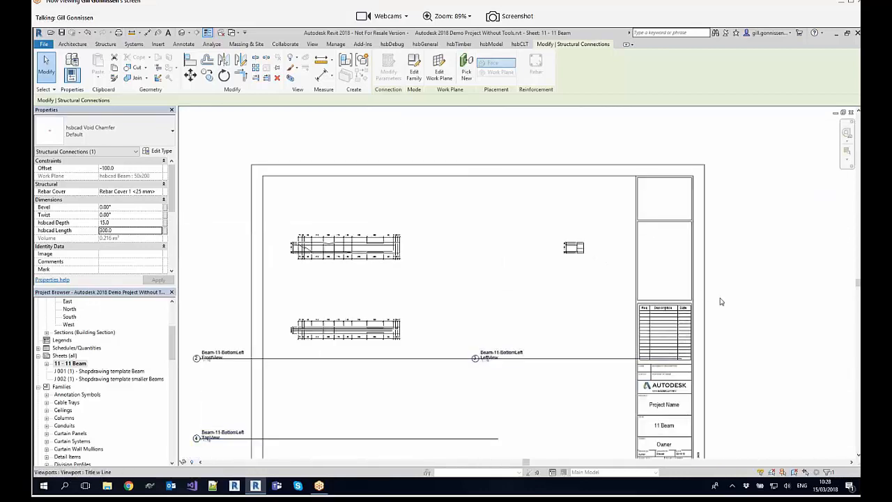
middle_click_drag(720, 301, 734, 272)
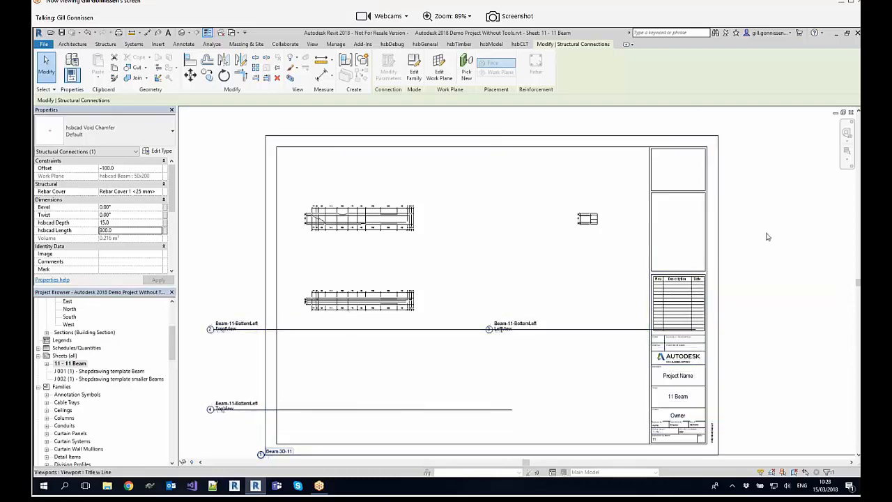
scroll(779, 186, "down", 3)
scroll(705, 205, "up", 1)
middle_click_drag(701, 206, 490, 256)
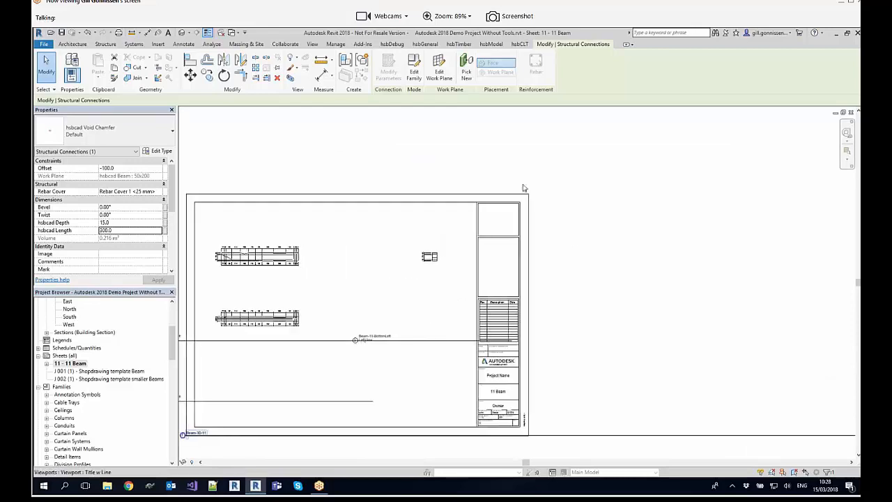
Step: Return to the 3D view and create position numbers for the whole timber frame from scratch, starting at 1
left_click(234, 32)
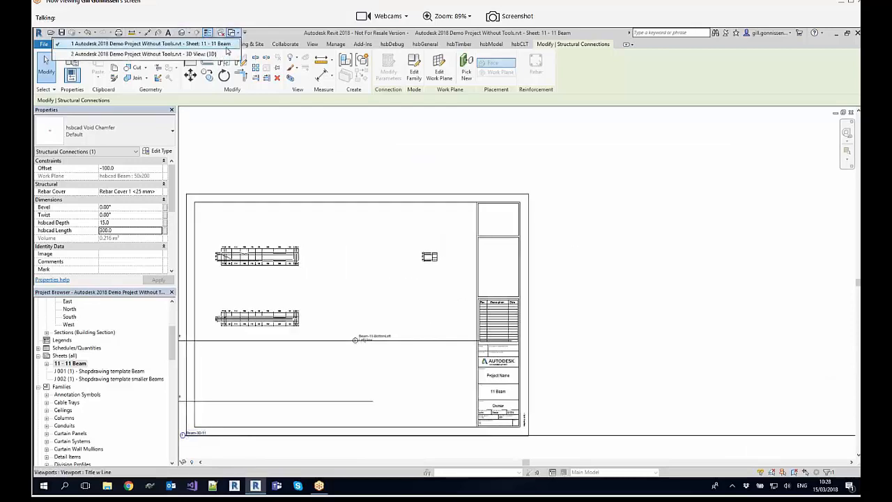
left_click(217, 55)
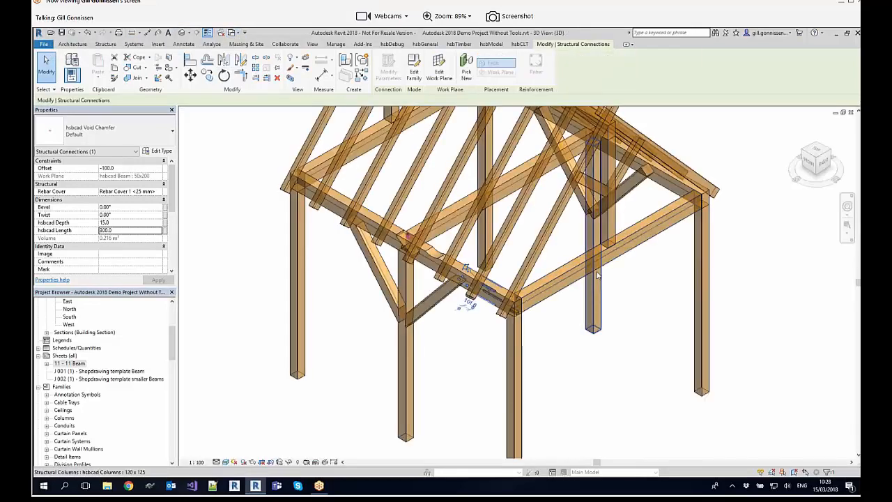
scroll(569, 326, "down", 2)
middle_click_drag(569, 326, 593, 331)
scroll(593, 331, "up", 1)
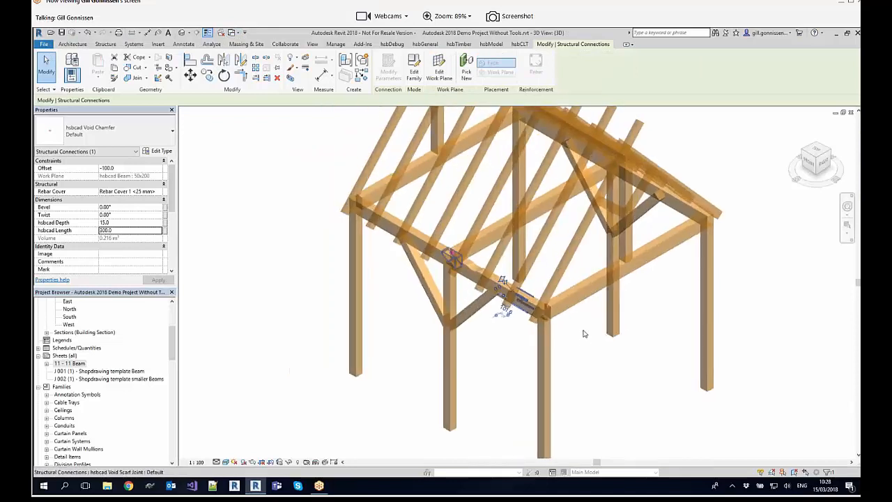
left_click(583, 335)
scroll(576, 339, "down", 1)
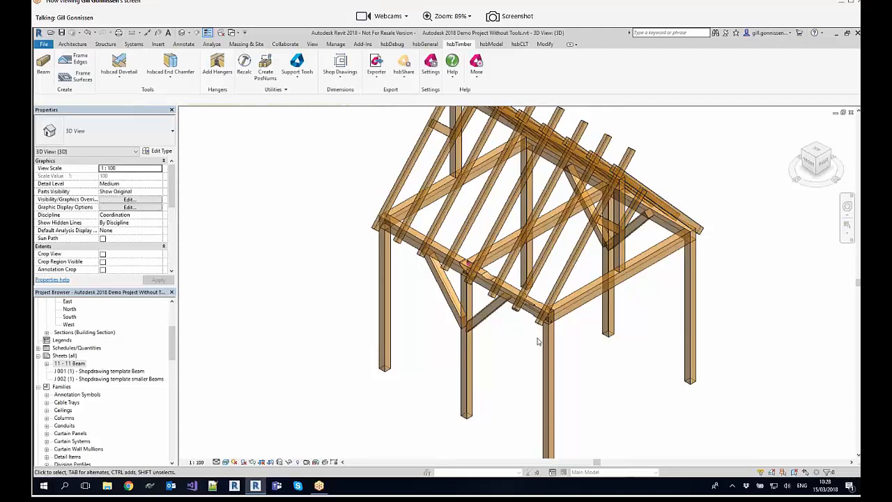
scroll(594, 297, "down", 3)
middle_click_drag(593, 297, 553, 301)
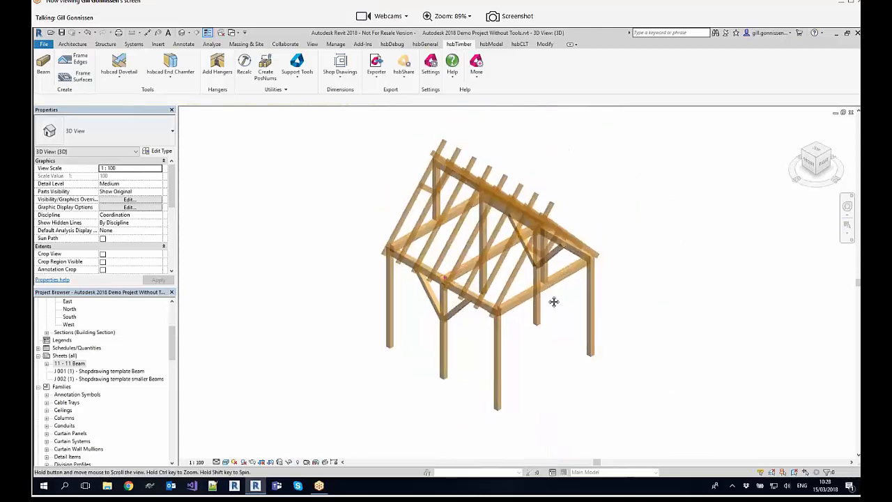
left_click(265, 66)
left_click_drag(650, 389, 355, 155)
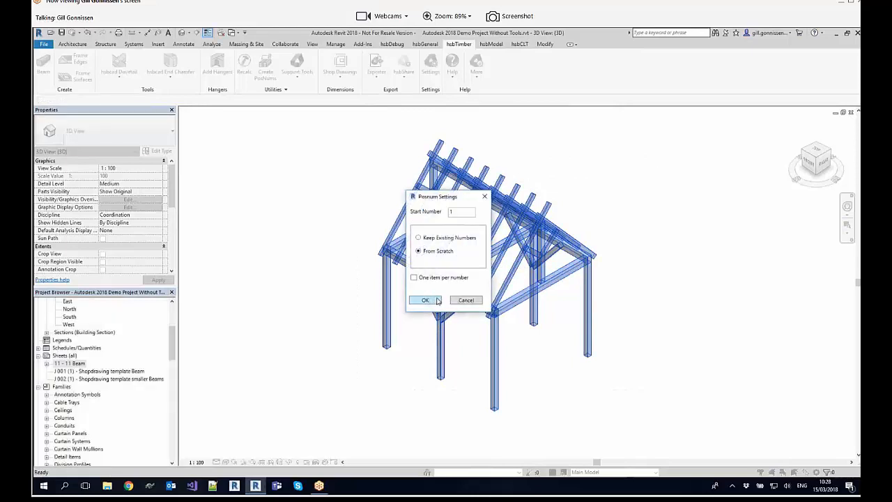
left_click(433, 300)
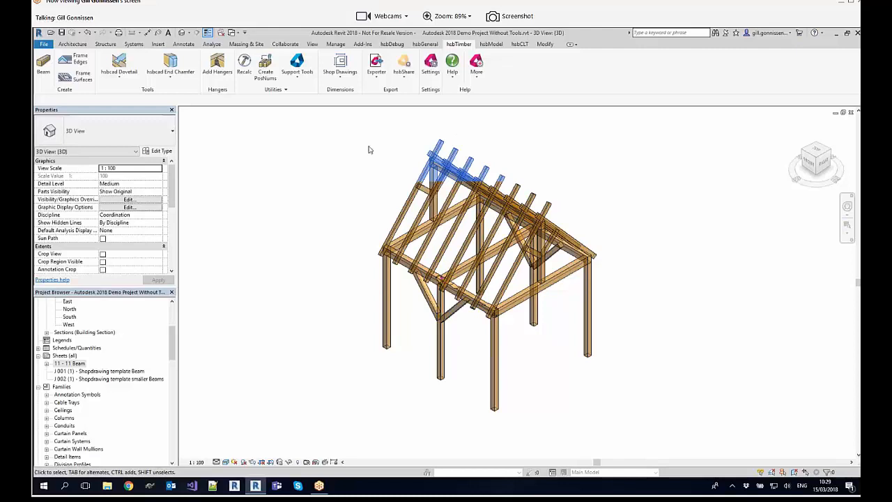
Step: Open the hsbcad Exporter and the hsbExportManager, with both windows arranged side by side
left_click(380, 80)
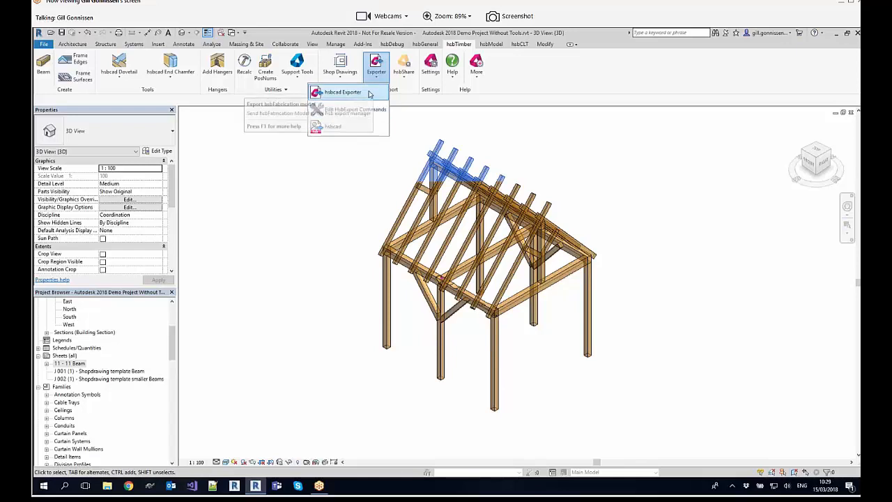
left_click(369, 93)
left_click_drag(448, 193, 288, 143)
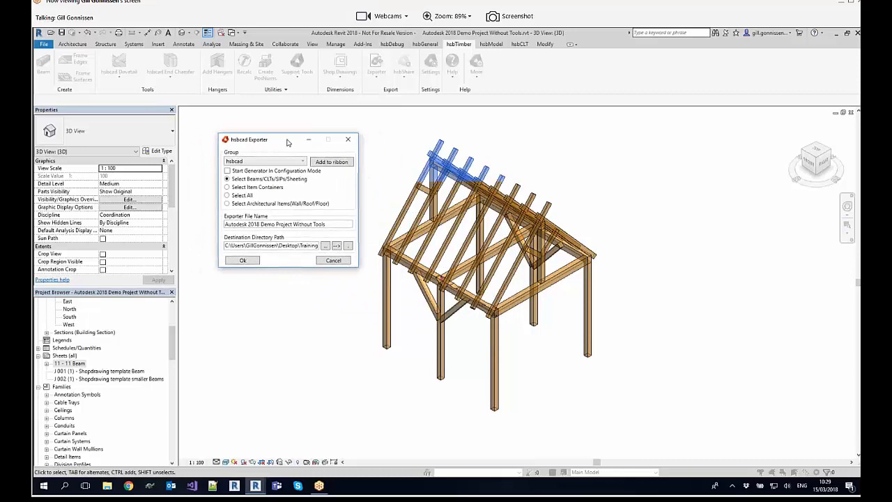
left_click_drag(290, 141, 278, 143)
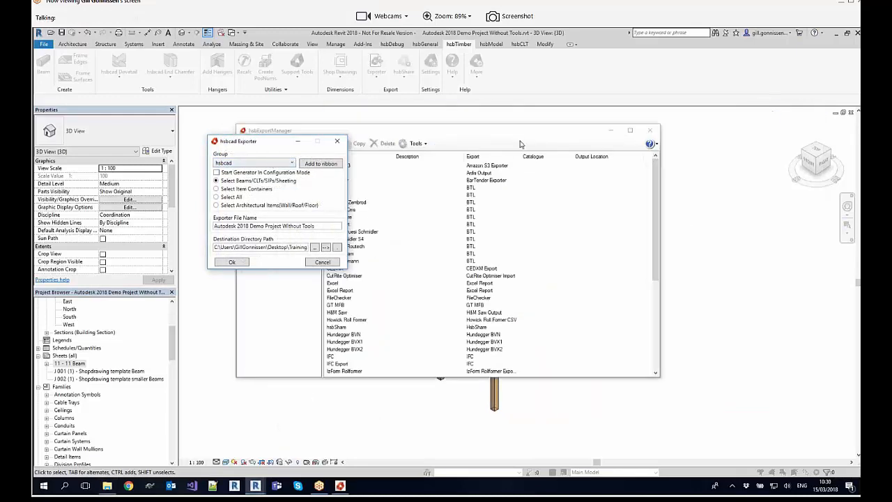
left_click_drag(520, 132, 644, 140)
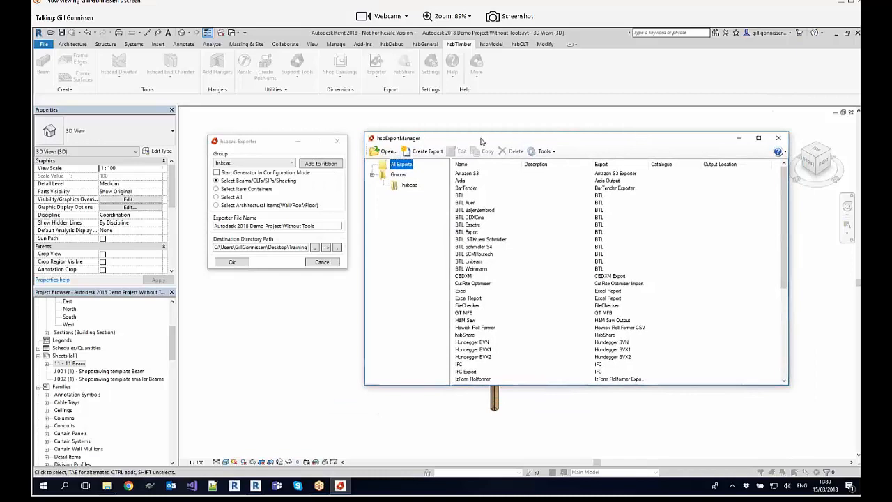
Step: Review the exports assigned to the hsbcad group and the full list of available machine and file exports
left_click(411, 186)
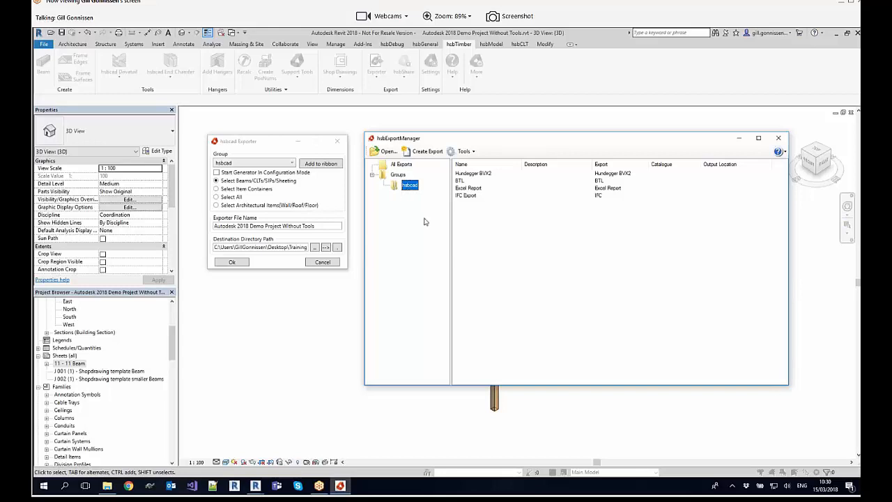
left_click(478, 174)
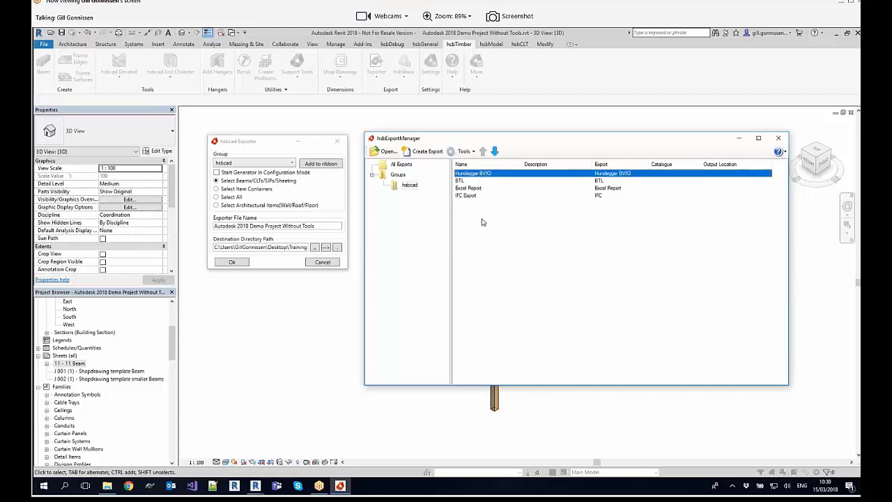
left_click(470, 182)
left_click(471, 188)
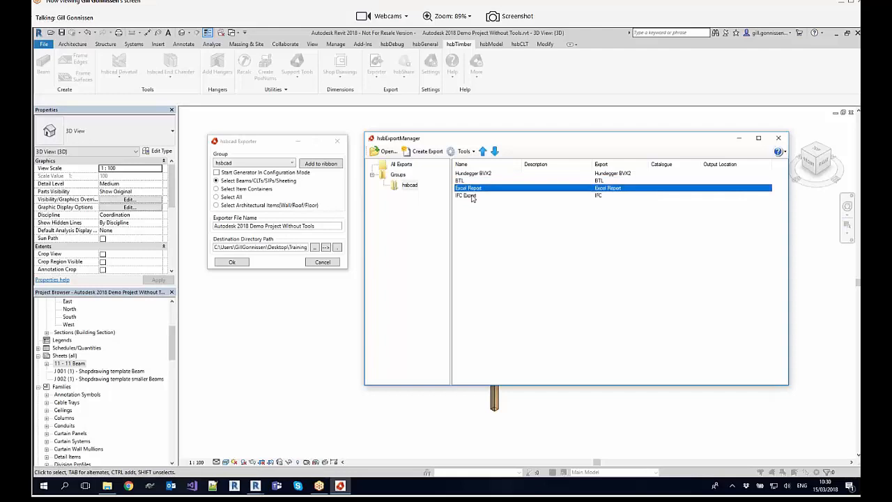
left_click(471, 195)
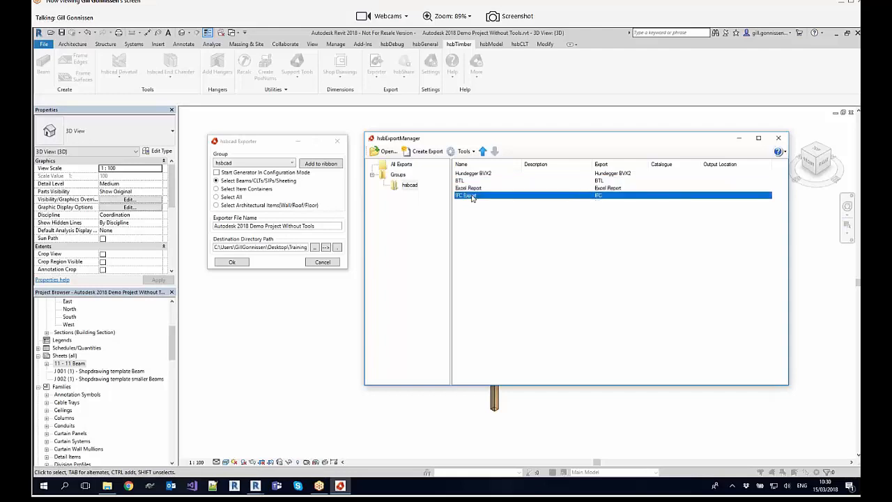
left_click(403, 165)
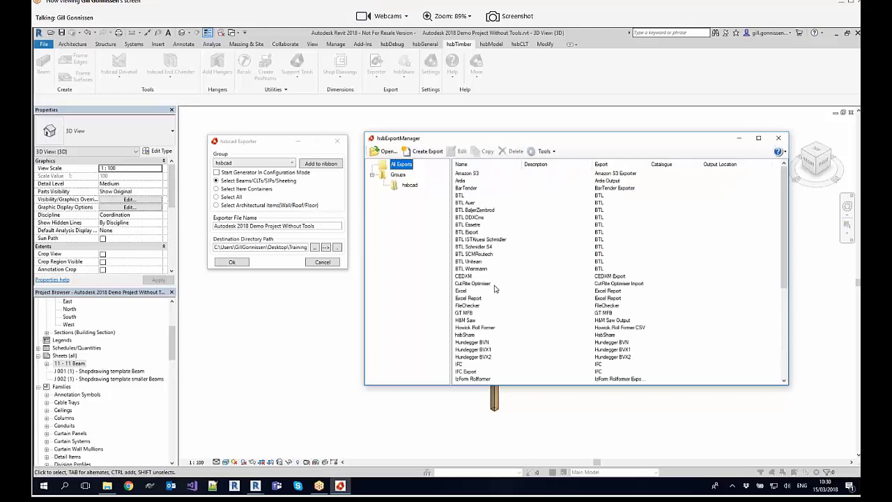
scroll(495, 289, "down", 7)
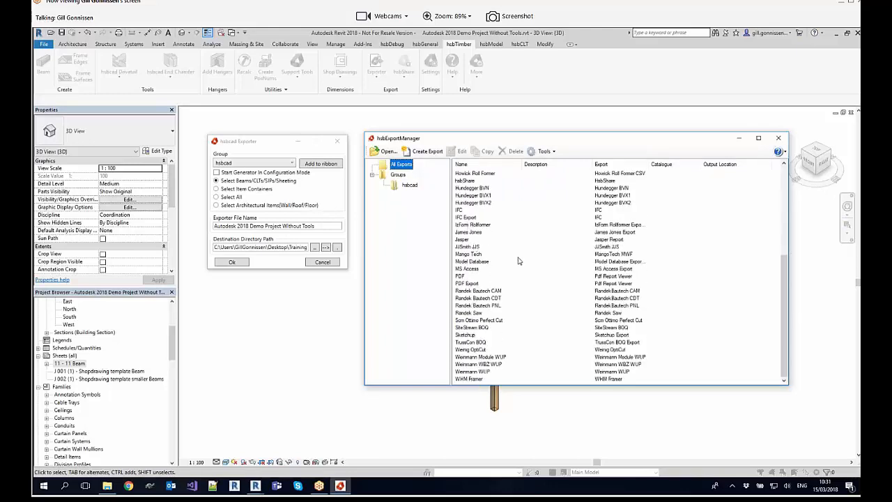
scroll(467, 259, "up", 7)
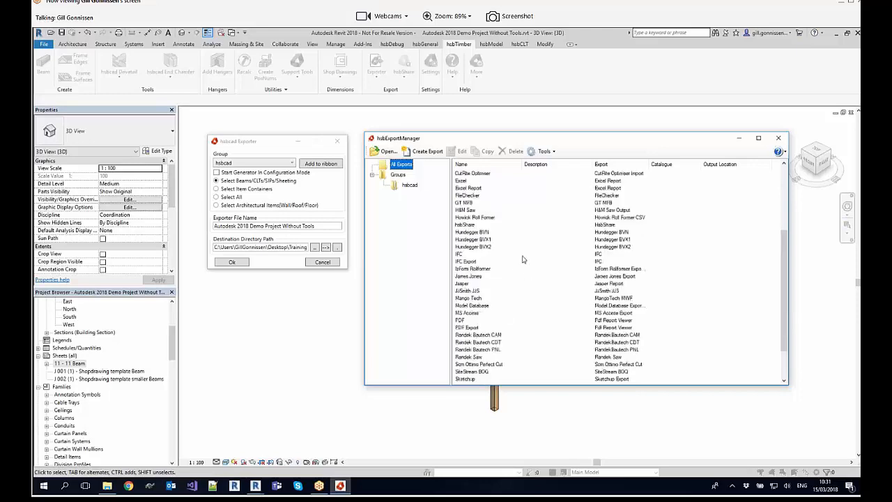
Step: Start a new export in the hsbcad group, try Model Map Export and choose BTL as the export type
left_click(409, 186)
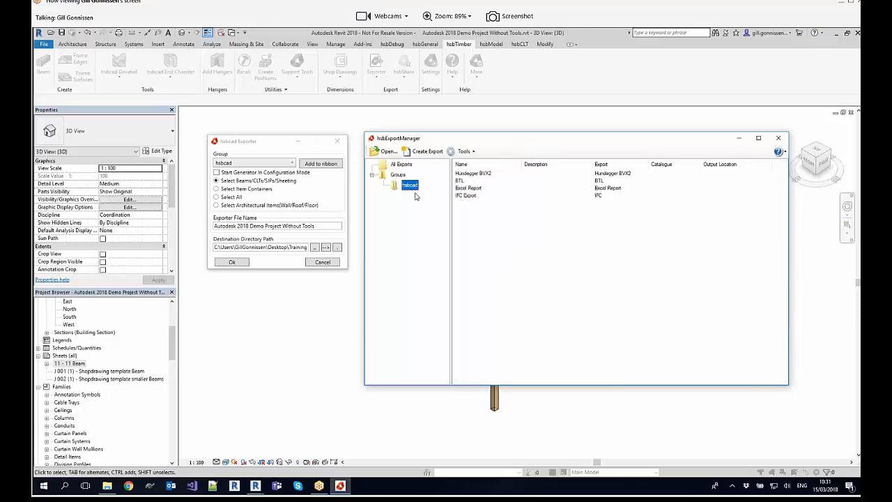
left_click(423, 152)
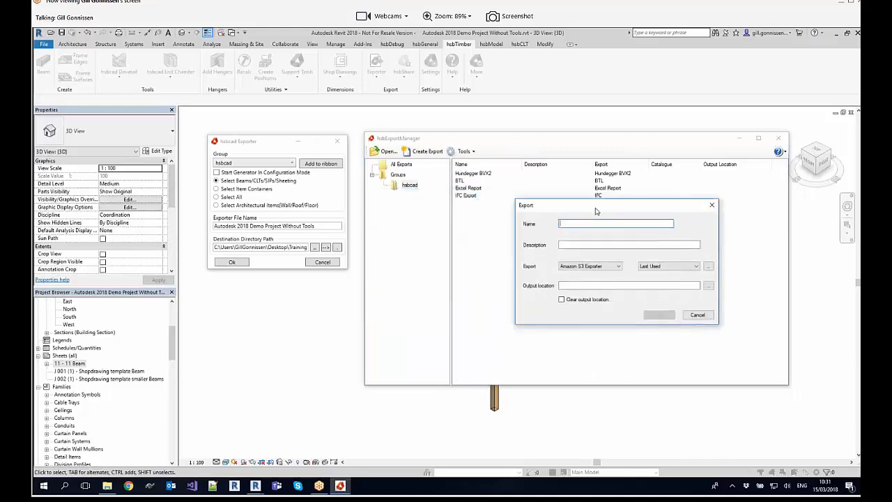
left_click(598, 286)
scroll(597, 317, "down", 5)
scroll(597, 391, "down", 1)
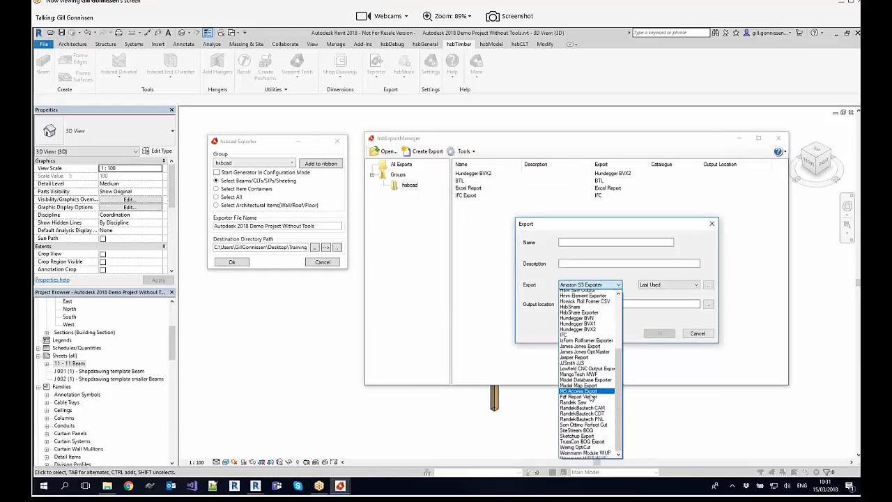
left_click(595, 372)
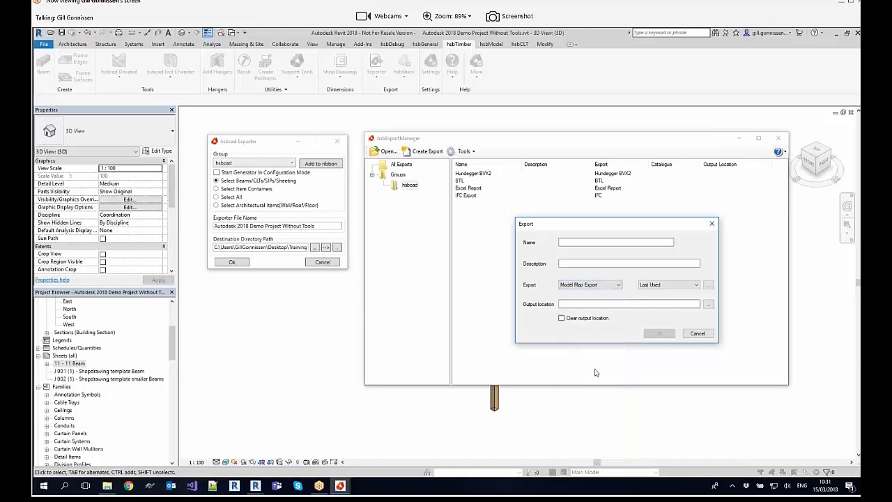
left_click(590, 284)
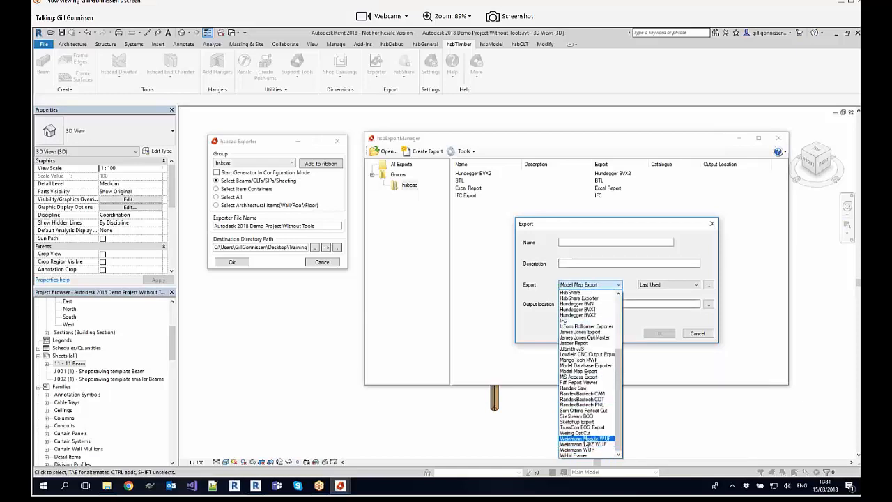
scroll(592, 405, "up", 5)
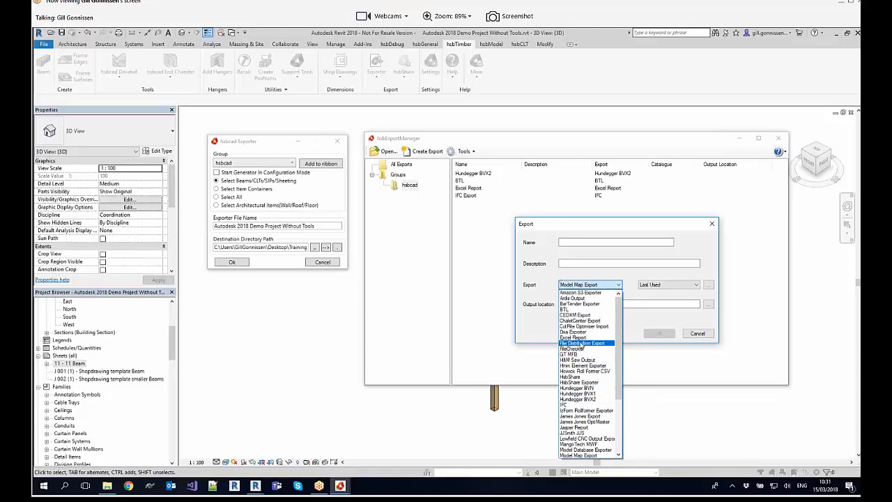
left_click(575, 308)
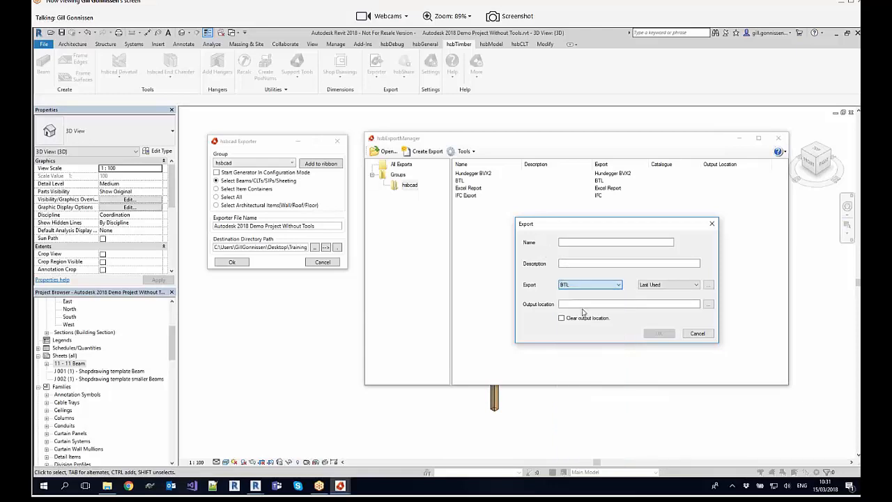
Step: Examine the Last Used BTL export settings, discard the new export and close the export manager
left_click(708, 285)
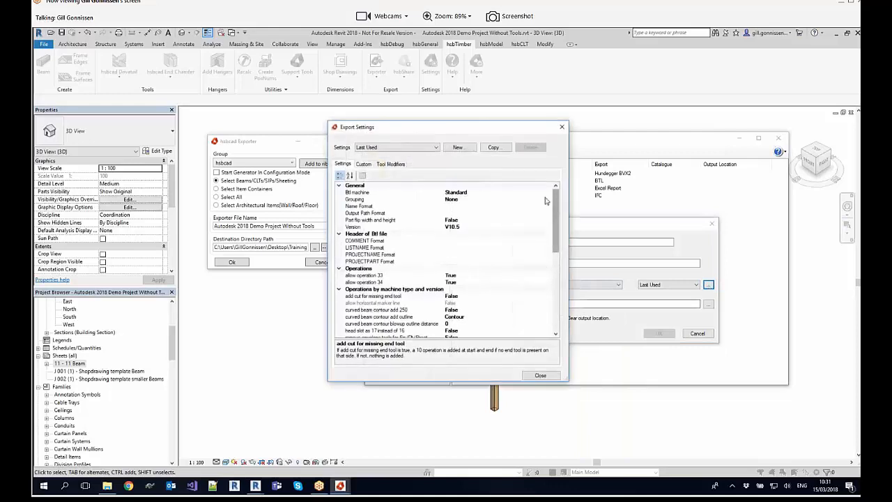
left_click_drag(510, 128, 393, 113)
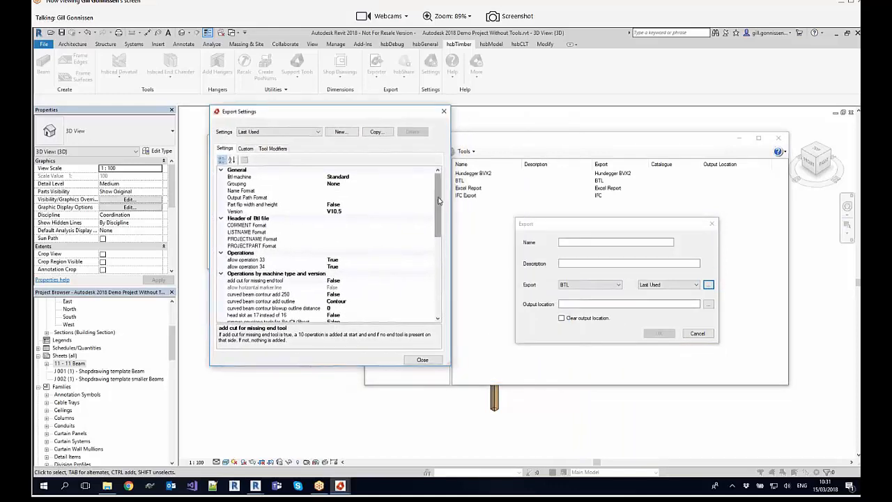
mouse_move(439, 201)
left_mouse_down()
mouse_move(443, 290)
mouse_move(437, 189)
left_mouse_up()
left_click(444, 112)
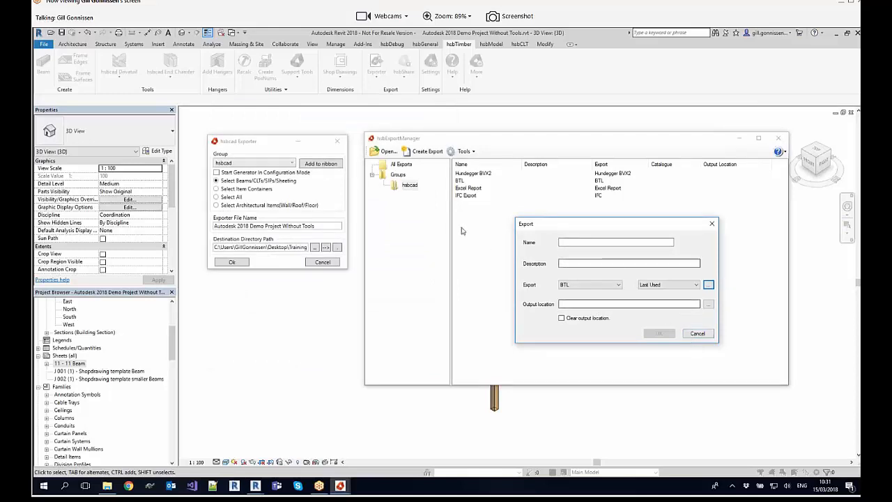
left_click(697, 334)
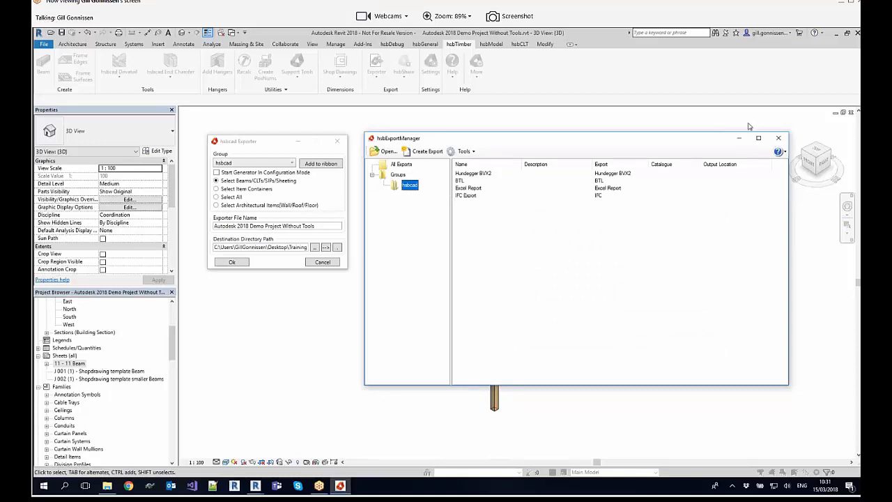
left_click(778, 138)
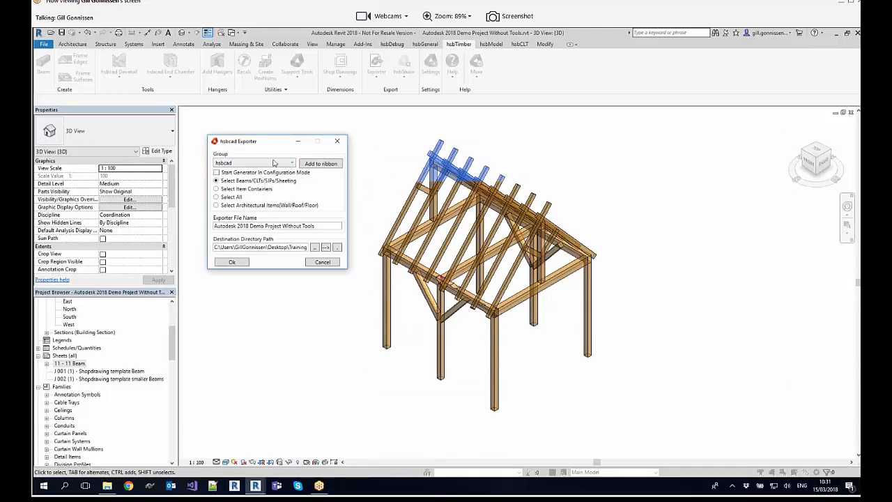
Step: Export all beams of the timber frame with the hsbcad group, using the Select Beams/CLTs/SIPs/Sheeting option
left_click_drag(277, 142, 258, 129)
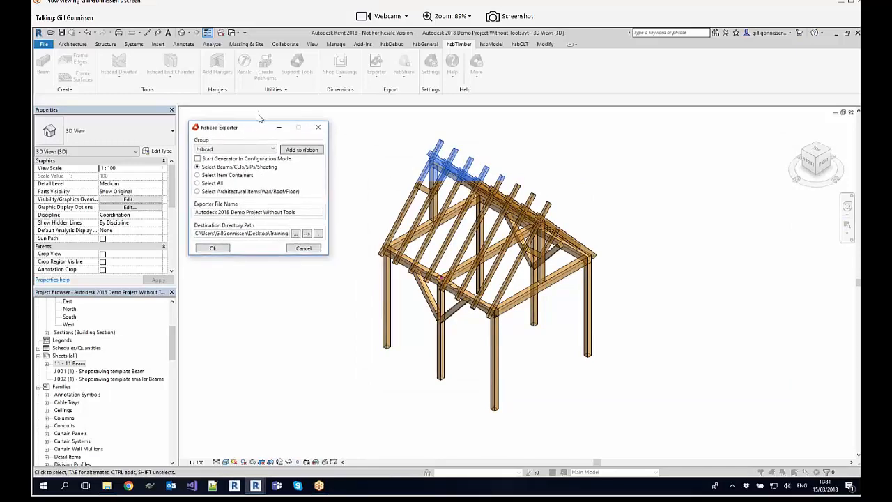
left_click(247, 150)
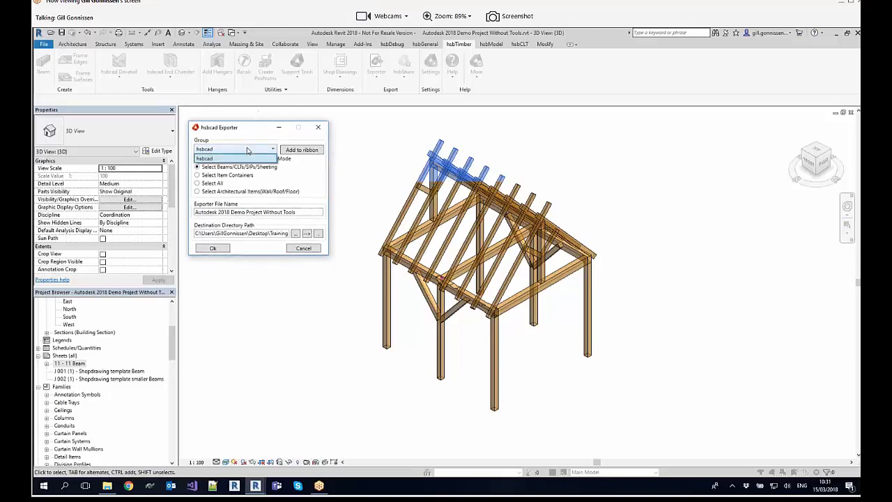
left_click(248, 151)
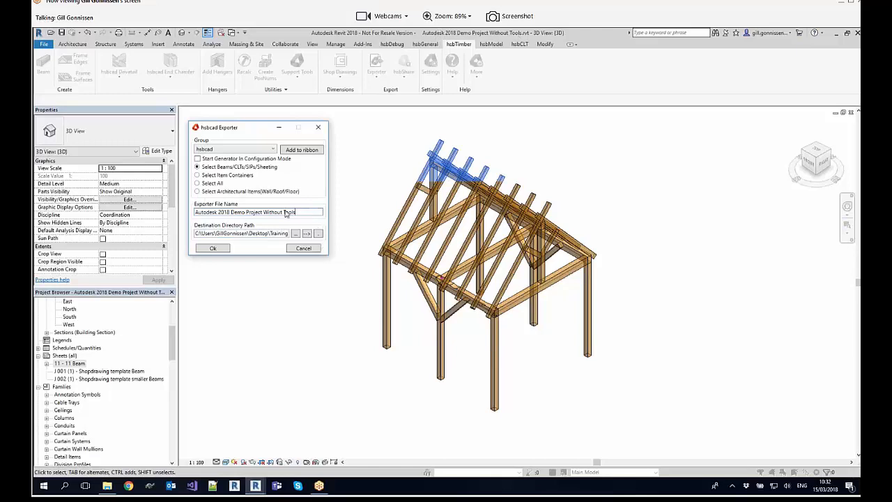
left_click(214, 248)
left_click_drag(659, 407, 309, 150)
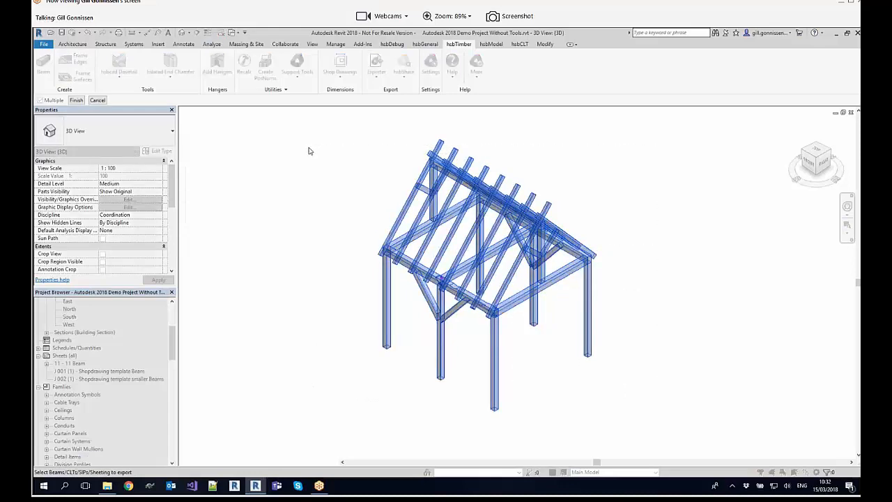
key("Return")
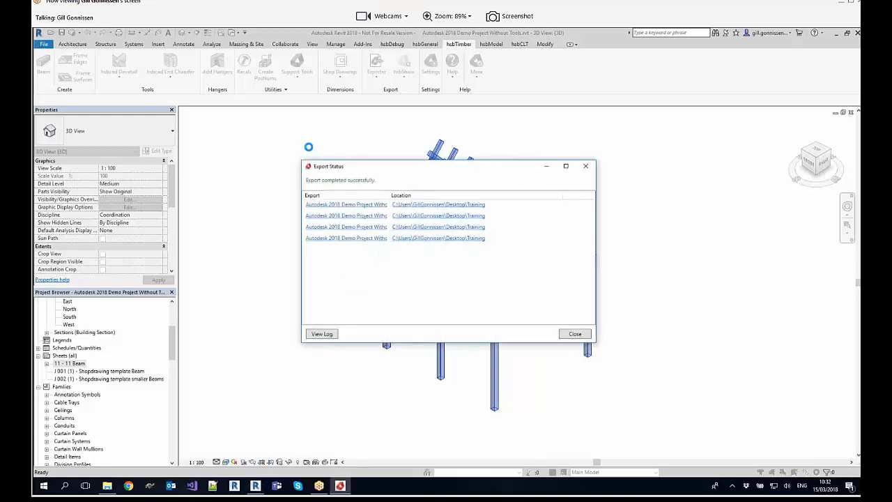
Step: Widen the Export column to show the full file names and open the exported .btl file in the BTL viewer
left_click_drag(389, 195, 430, 195)
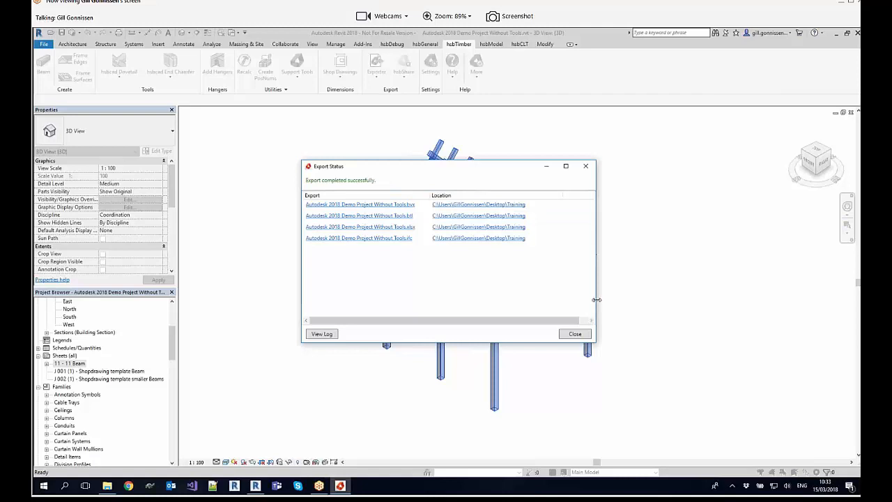
left_click_drag(597, 300, 602, 300)
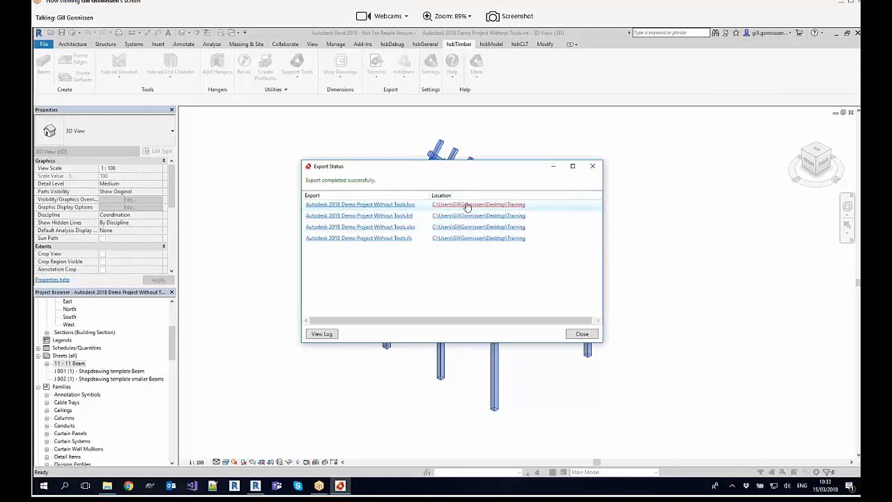
left_click(393, 217)
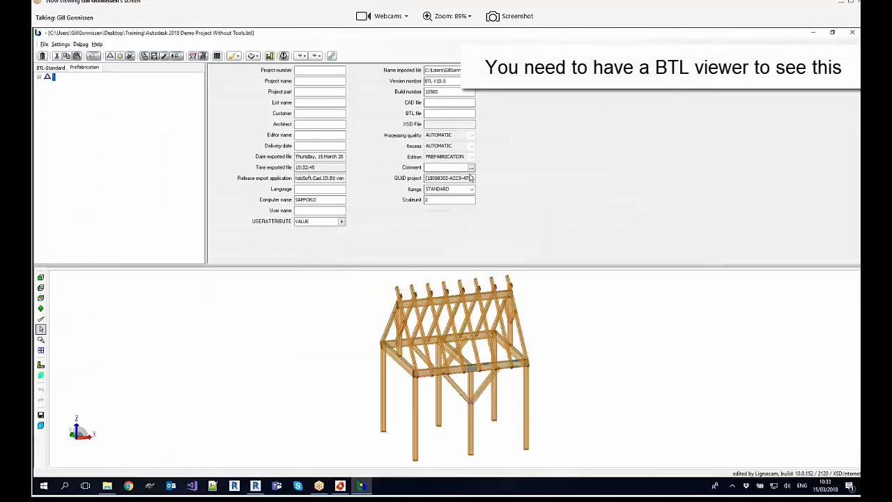
Step: Inspect the exported timber frame in the BTL viewer and open beam 11 to view its tooling
middle_click_drag(560, 361, 481, 394)
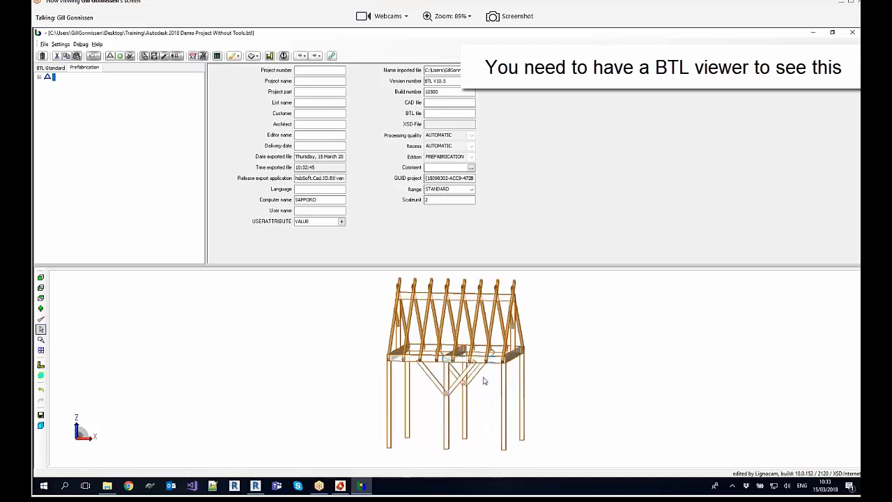
middle_click_drag(477, 373, 467, 380)
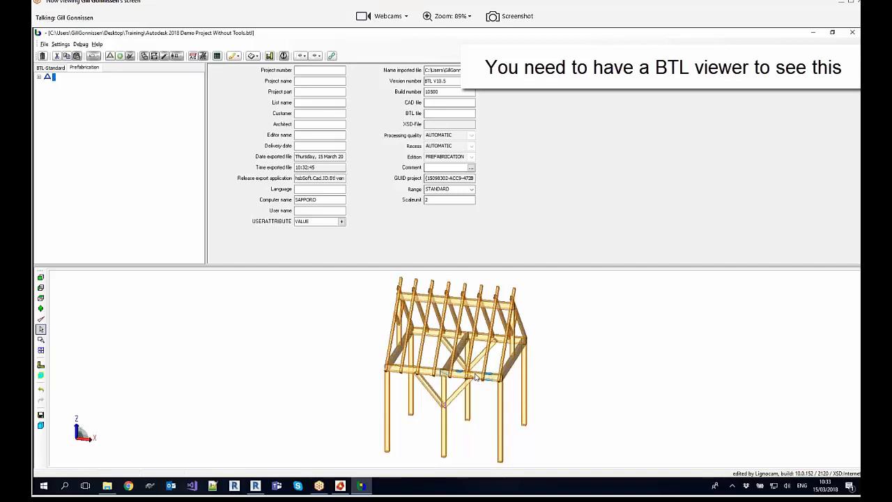
scroll(476, 376, "up", 5)
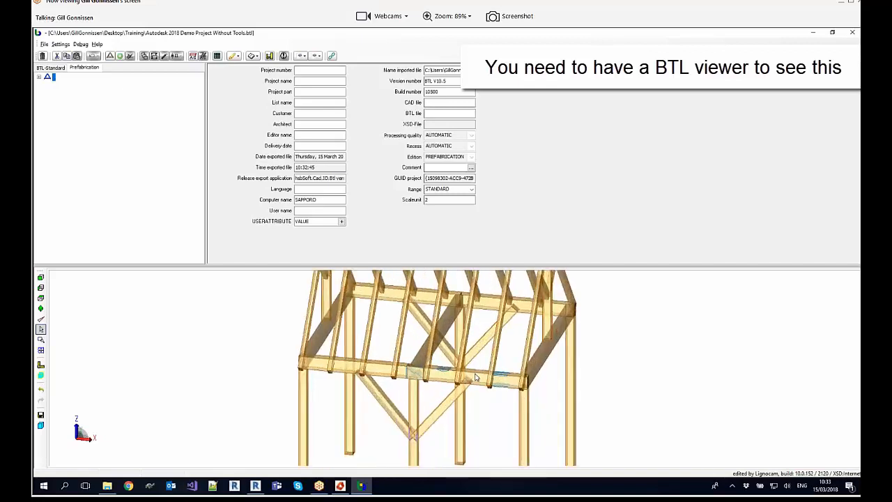
double_click(476, 377)
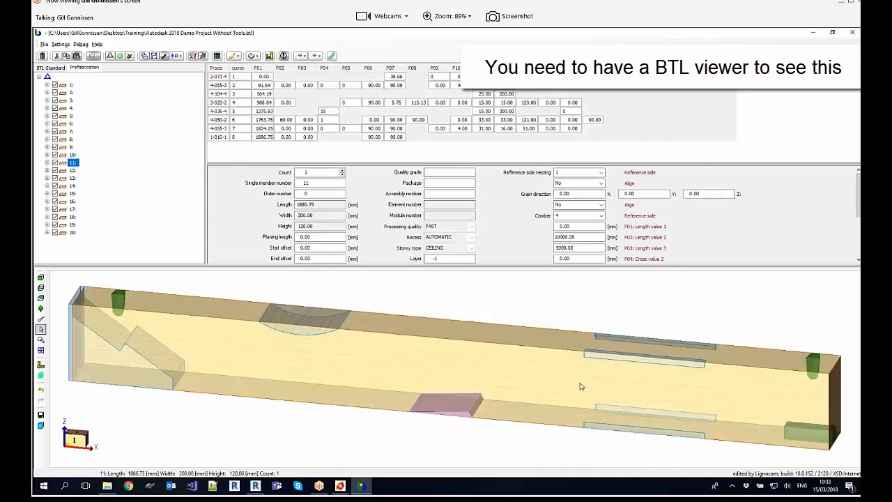
middle_click_drag(583, 386, 591, 383)
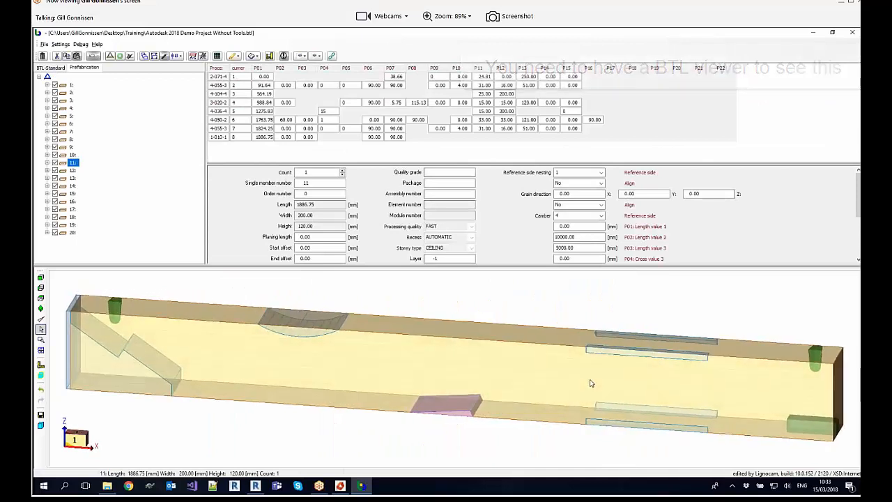
Step: Examine beam 11's list of processings, including the scarf joint, double cut and end cut, and close the BTL viewer
left_click(47, 163)
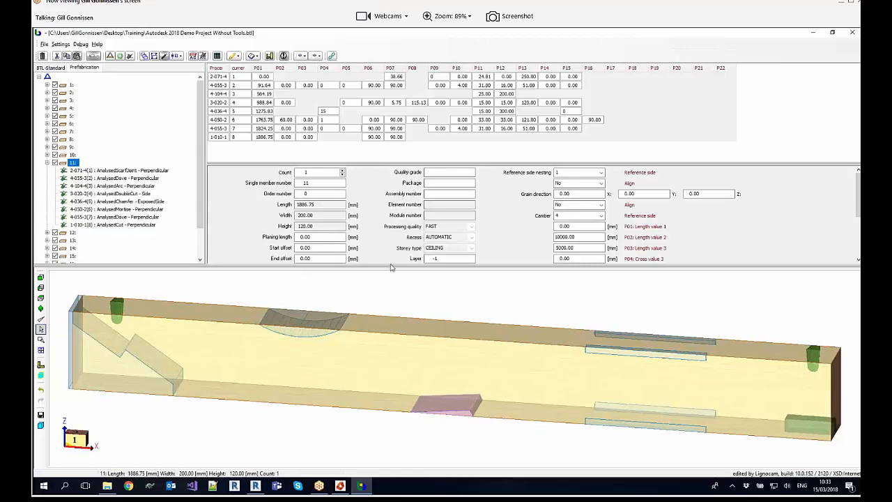
left_click(131, 172)
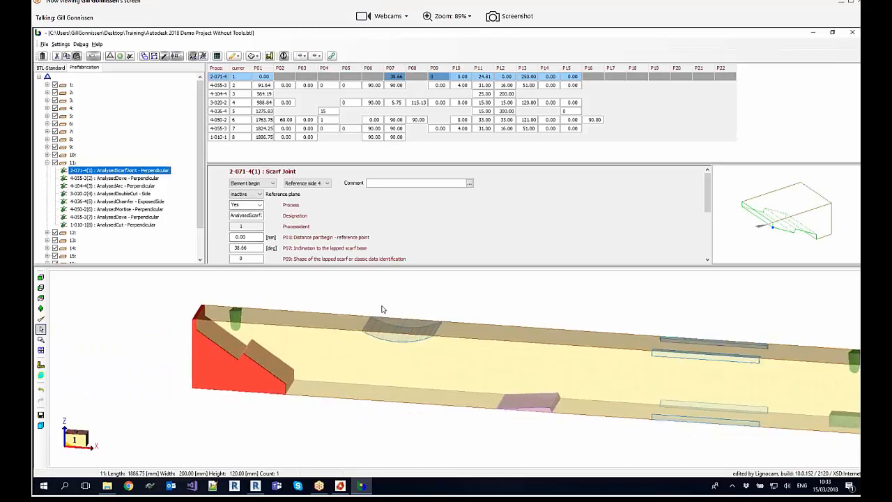
left_click(135, 179)
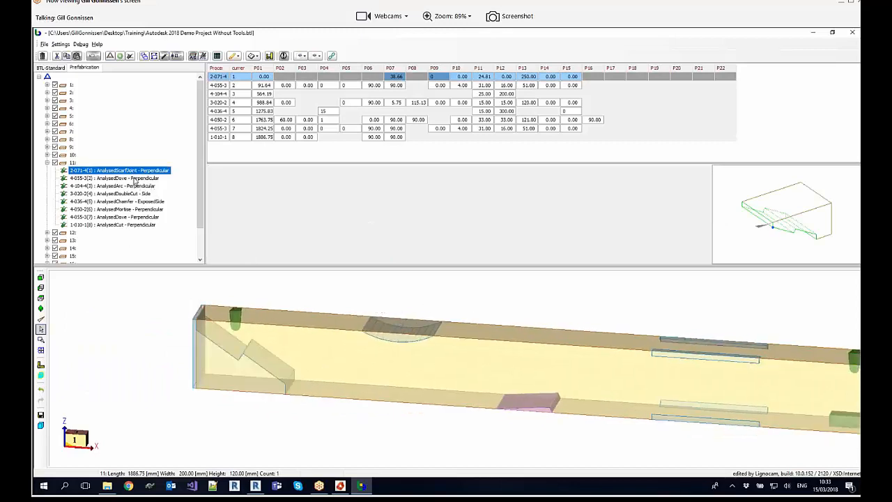
left_click(134, 186)
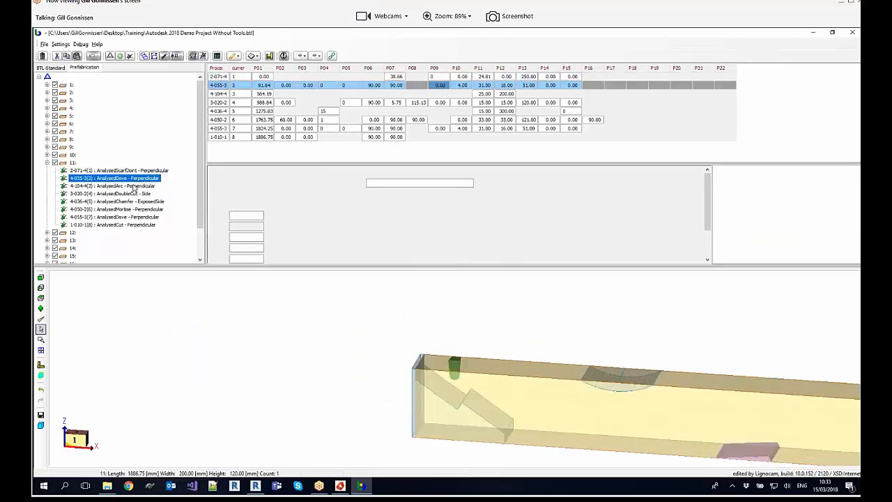
key("Down")
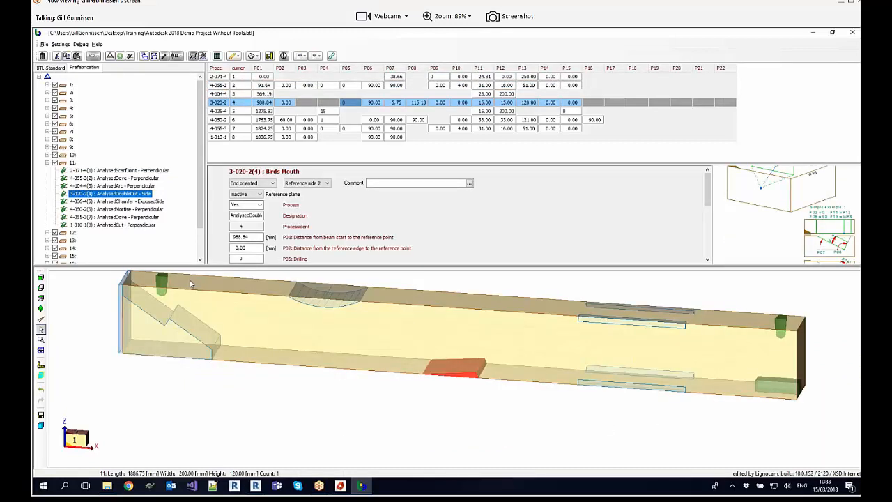
left_click(143, 225)
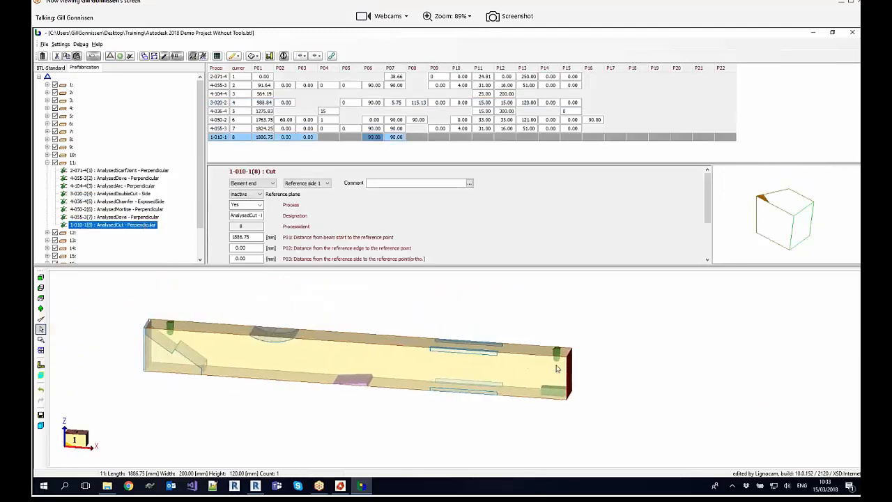
left_click(854, 33)
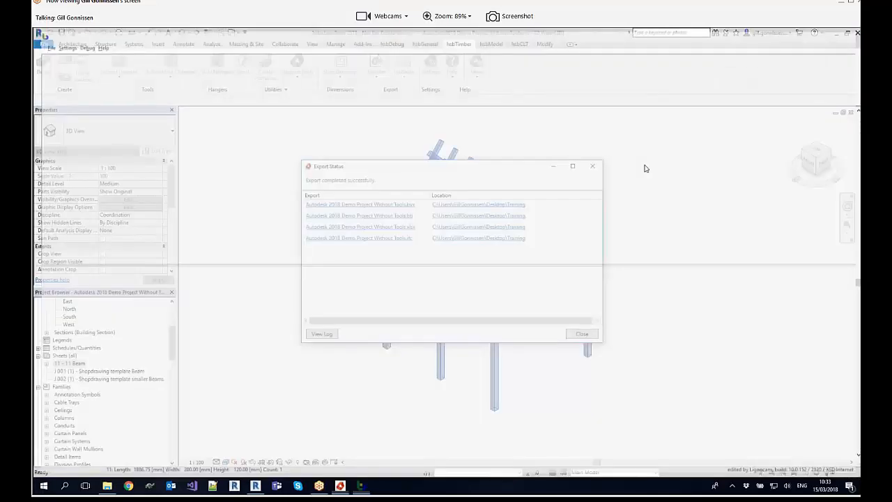
Step: Open the exported .xlsx file, review the positions and quantities on the Beams sheet, and close Excel without saving
left_click(409, 227)
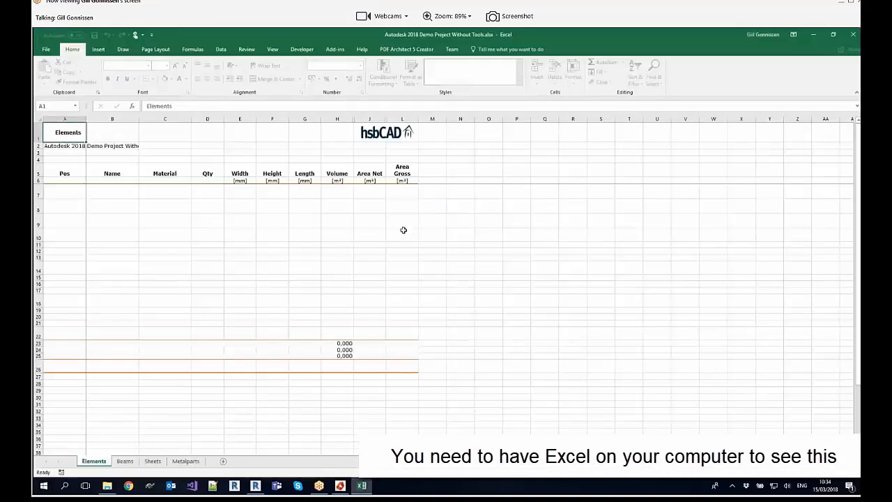
left_click(125, 461)
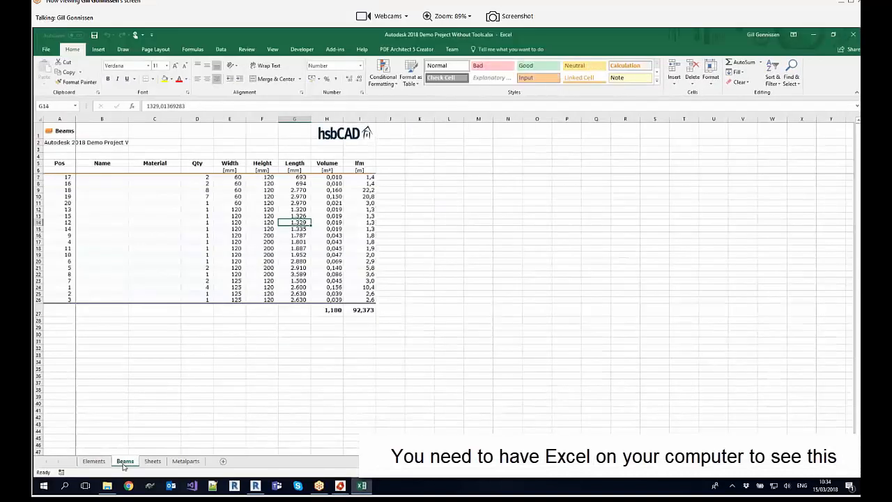
left_click_drag(62, 178, 58, 301)
left_click(102, 311)
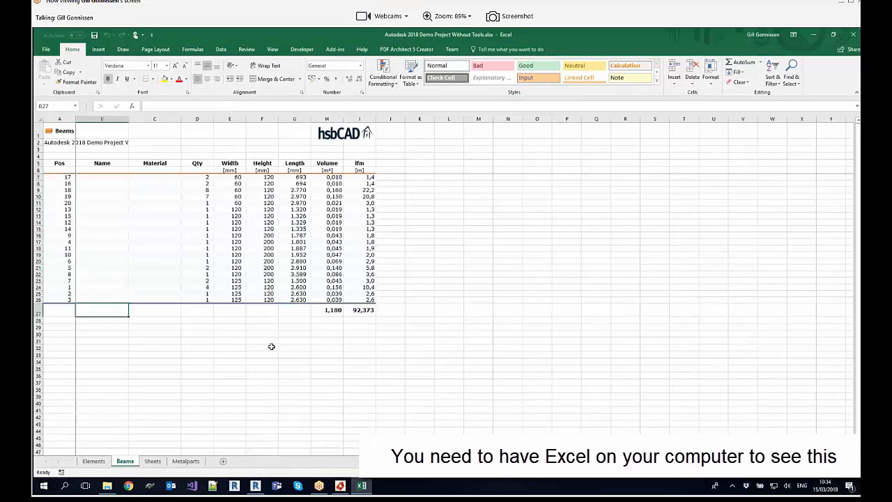
left_click(204, 190)
left_click(69, 189)
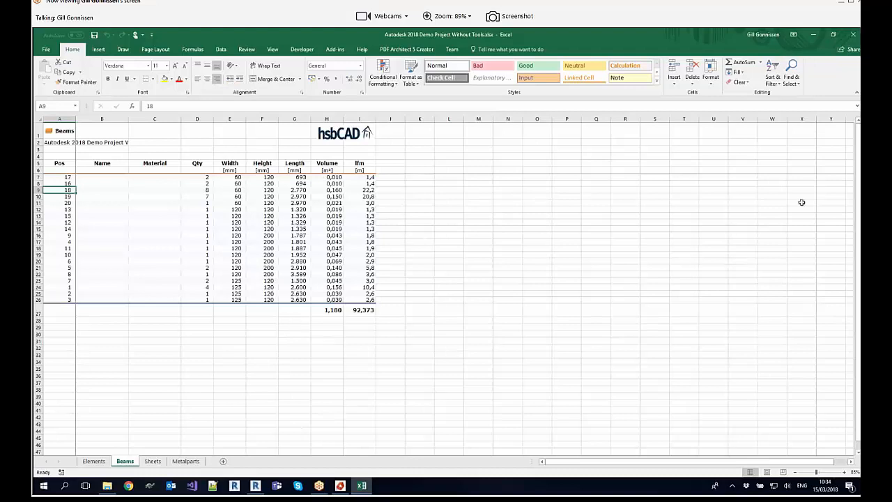
left_click(853, 36)
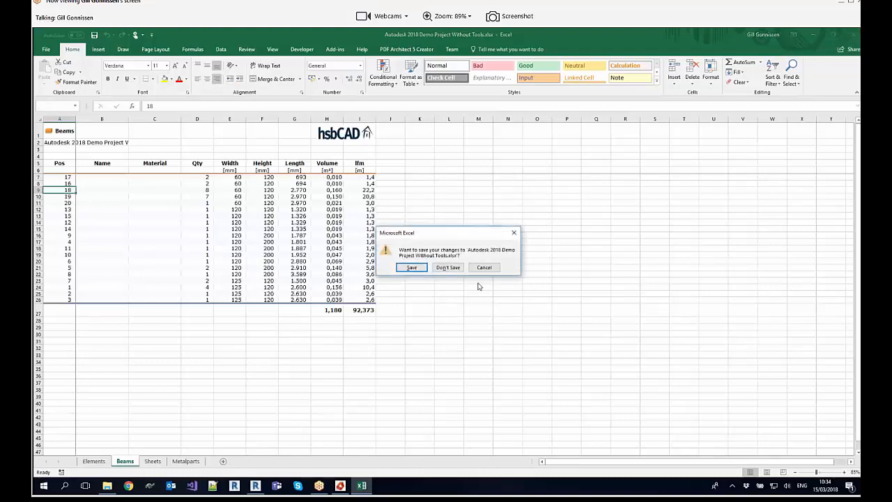
left_click(448, 267)
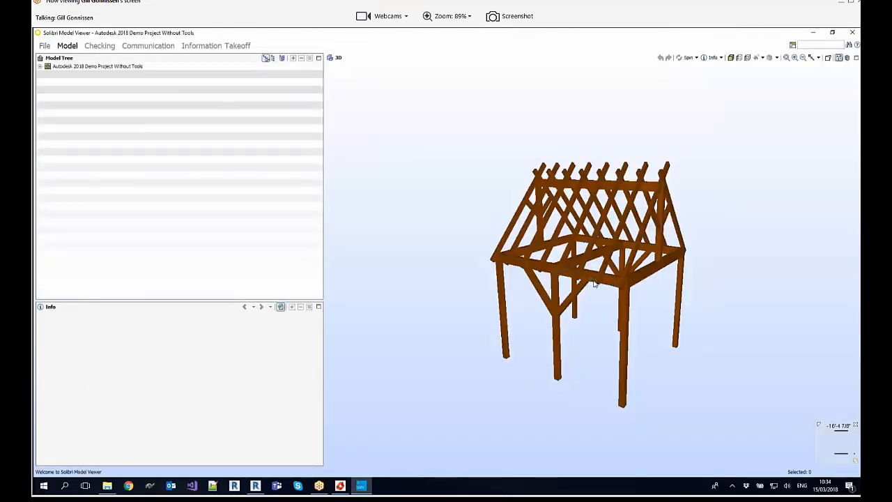
Step: Inspect the exported IFC model's beams and joints in transparent display in Solibri Model Viewer, and close the viewer
mouse_move(594, 282)
left_mouse_down()
mouse_move(633, 283)
mouse_move(663, 302)
left_mouse_up()
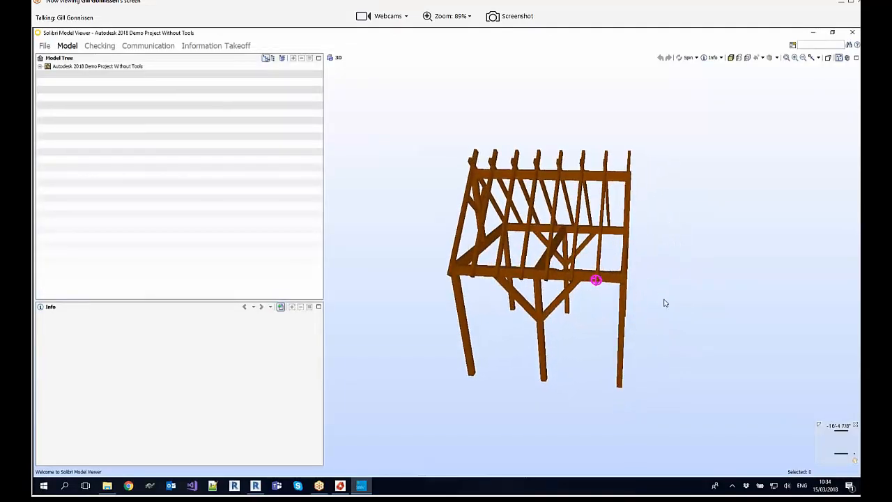
left_click(583, 276)
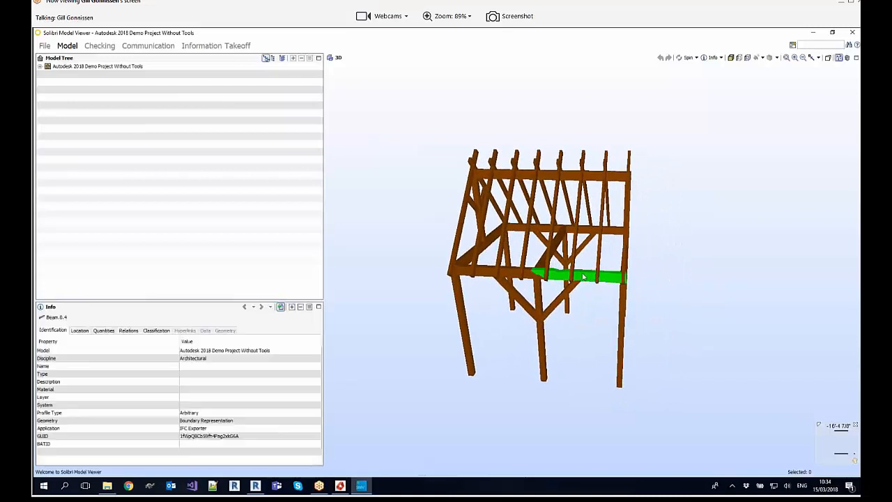
left_click(739, 58)
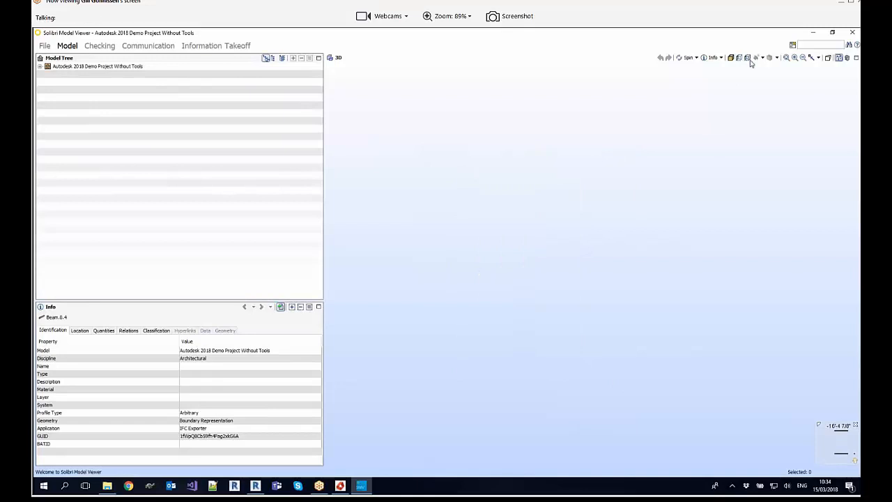
left_click(746, 59)
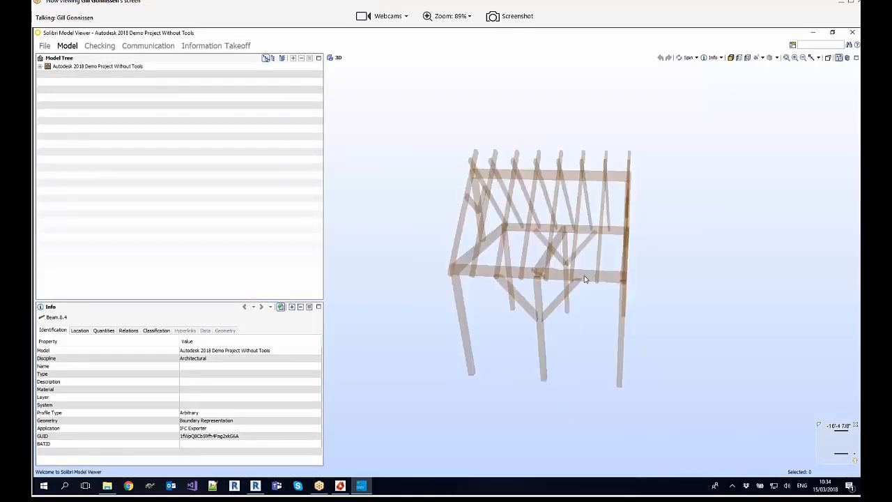
scroll(585, 277, "up", 10)
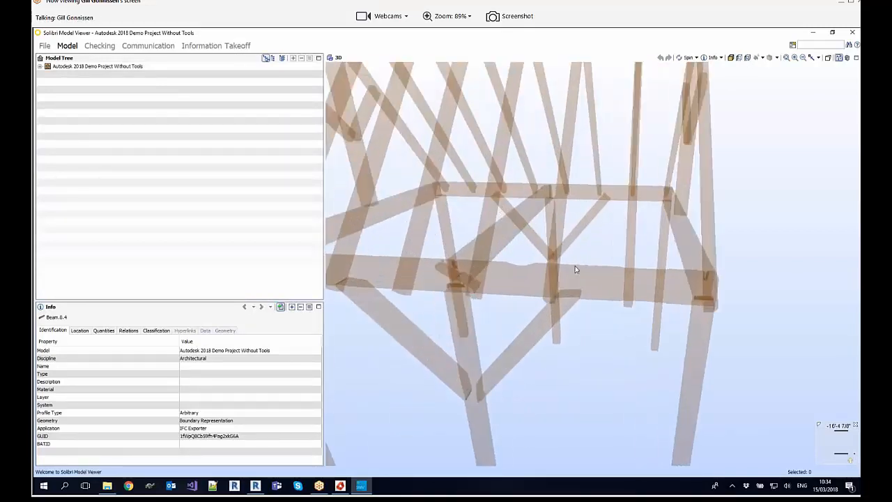
left_click_drag(603, 272, 482, 261)
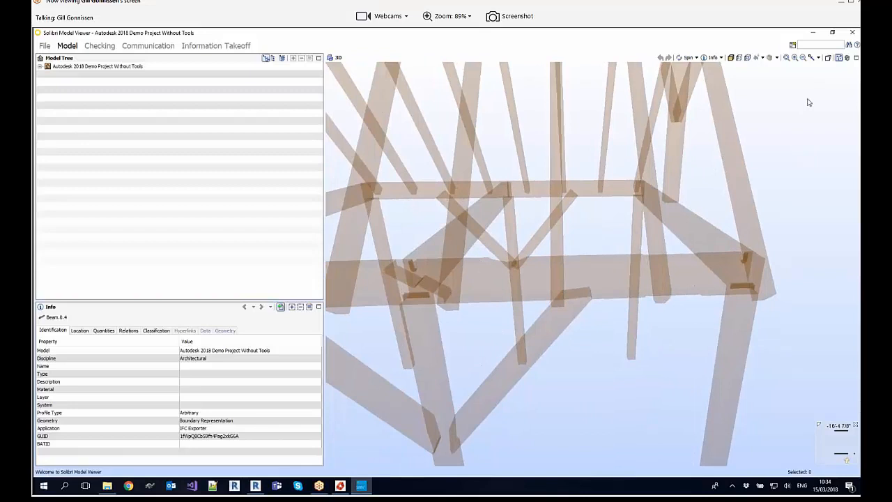
left_click(853, 33)
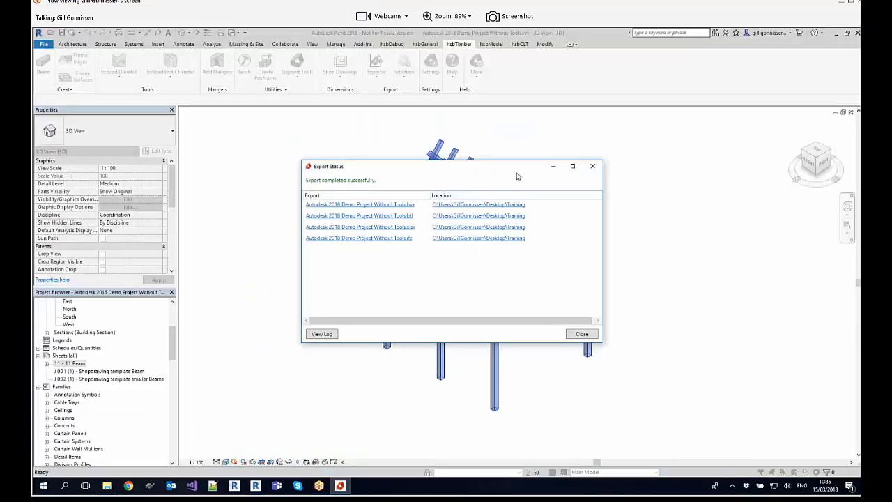
Step: Close the Export Status window and return to the timber frame in Revit's 3D view
left_click(592, 166)
scroll(605, 186, "down", 2)
middle_click_drag(677, 169, 482, 182)
scroll(418, 187, "up", 4)
middle_click_drag(414, 186, 548, 158)
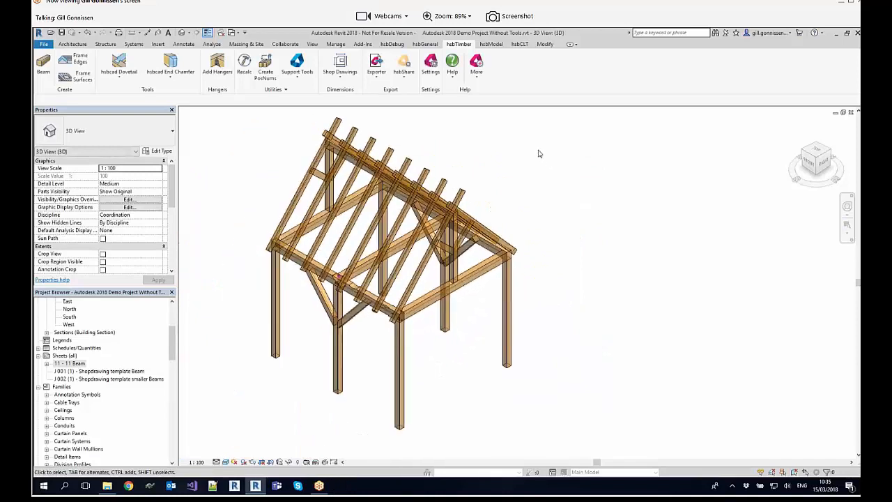
Step: Show the hsbShare Console with its login form over the model, close it and review the other hsbShare commands
left_click(405, 71)
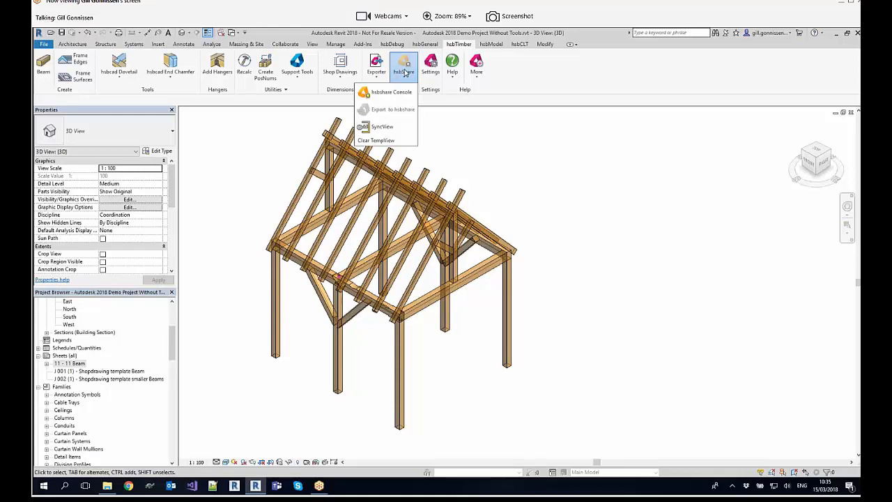
left_click(392, 93)
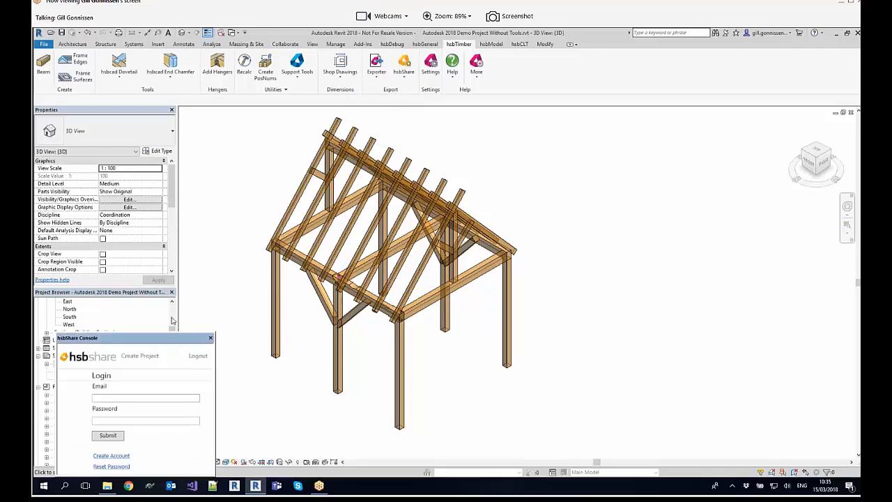
double_click(194, 341)
left_click_drag(142, 293, 226, 278)
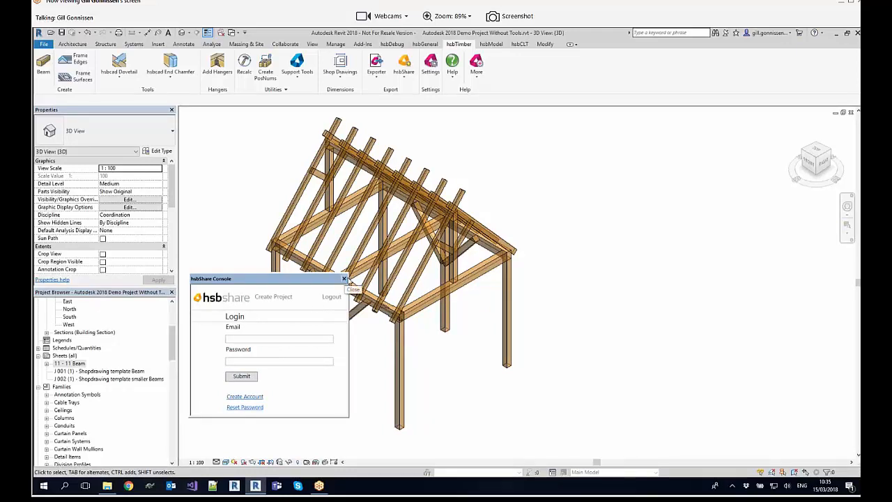
left_click(344, 279)
middle_click_drag(478, 122, 512, 155, "shift")
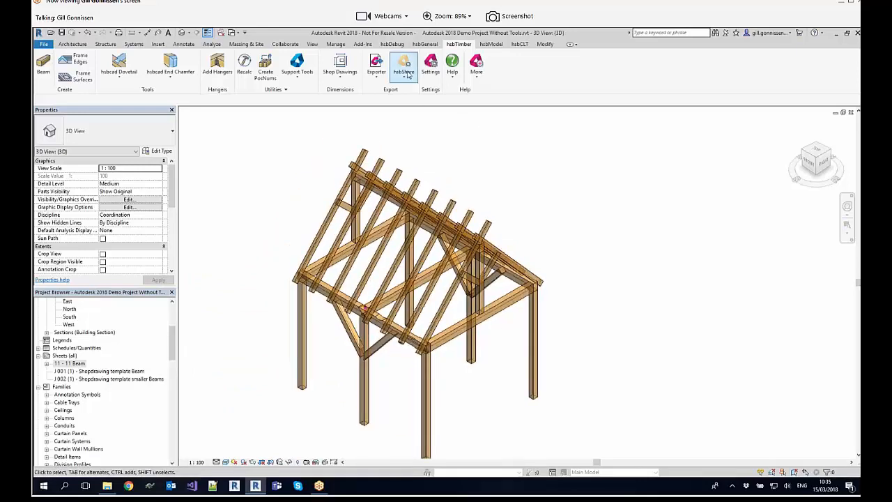
left_click(407, 75)
left_click(455, 147)
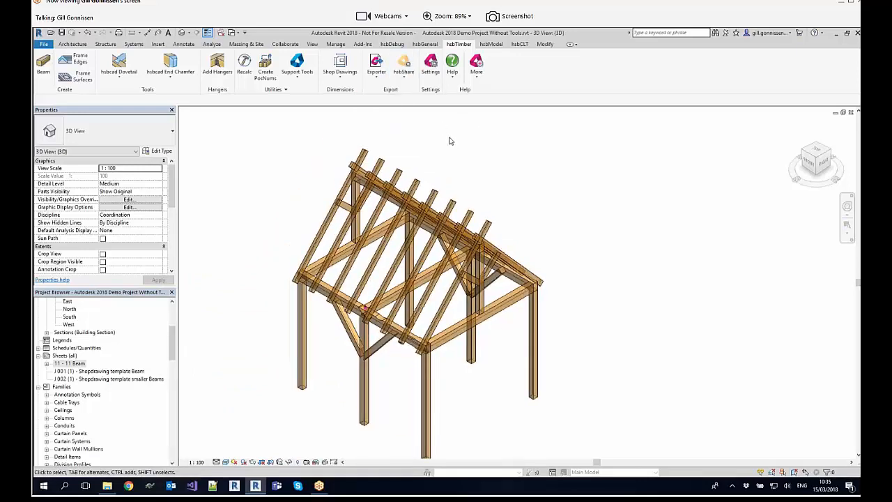
Step: View the General paths in the hsbcad Settings without changing them and open the hsbacademy help website
left_click(431, 64)
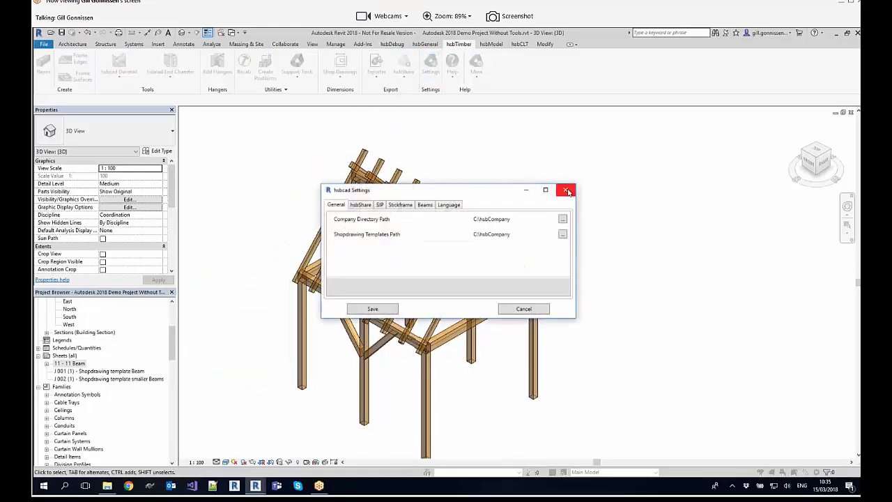
left_click(566, 190)
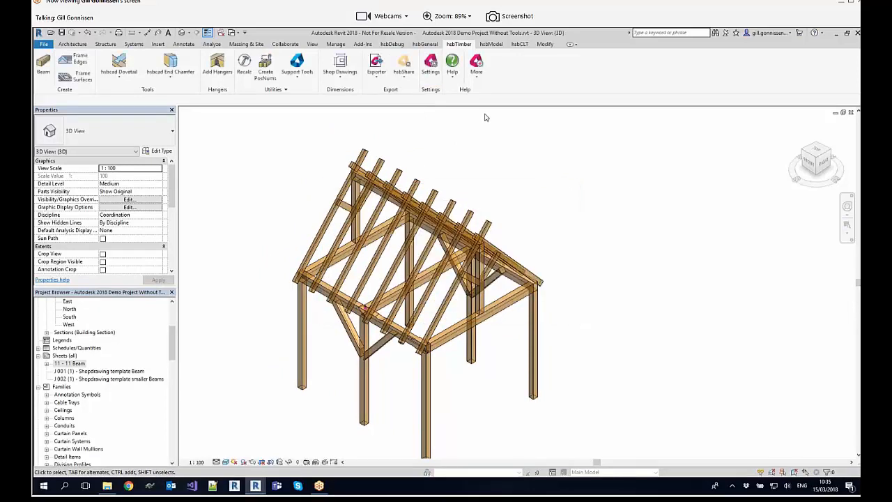
left_click(452, 71)
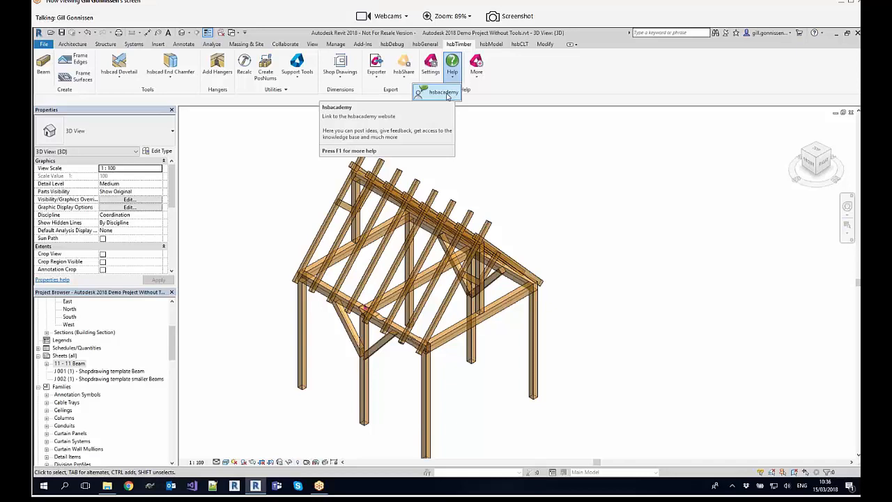
left_click(445, 94)
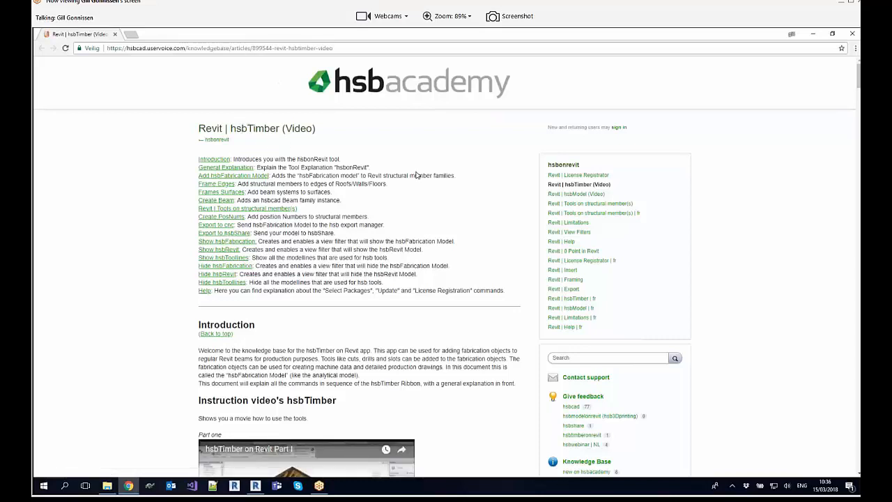
Step: Open the help article Revit | Tools on structural member(s) and go to its Tenon section
scroll(416, 171, "down", 1)
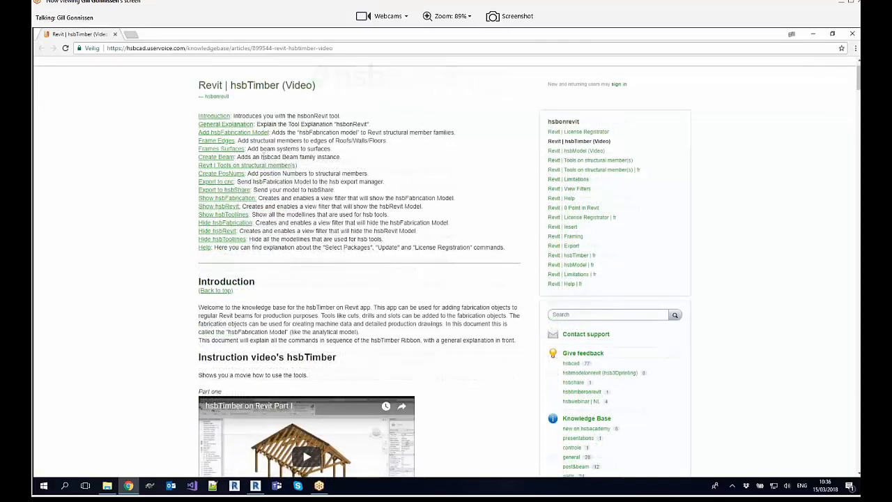
left_click(267, 166)
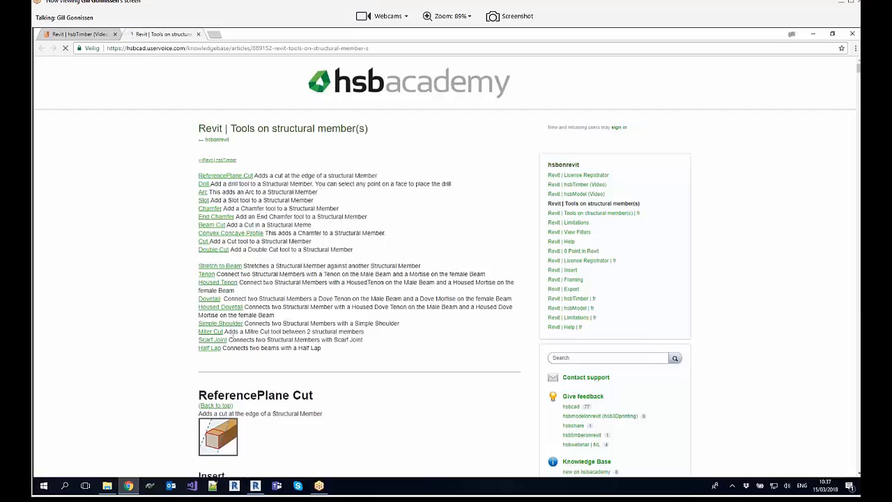
left_click(209, 274)
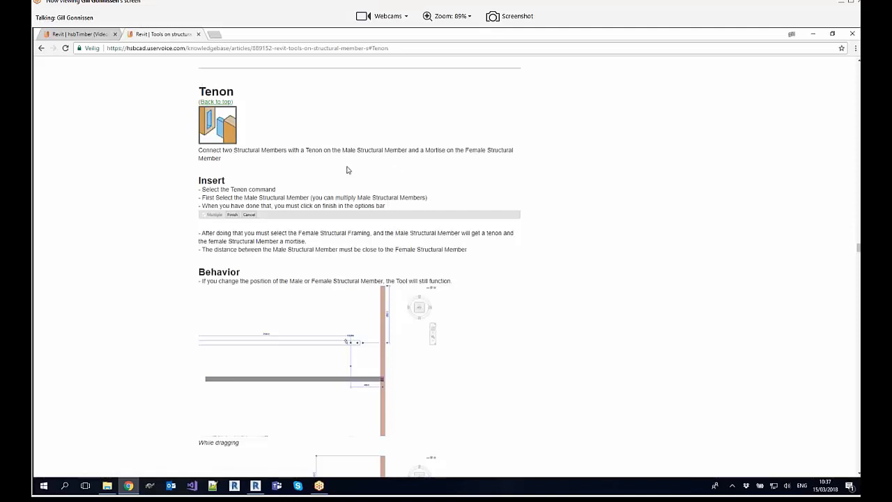
Step: Read the Tenon tool's Insert, Behavior and Parameters help, and close the article
scroll(350, 168, "down", 1)
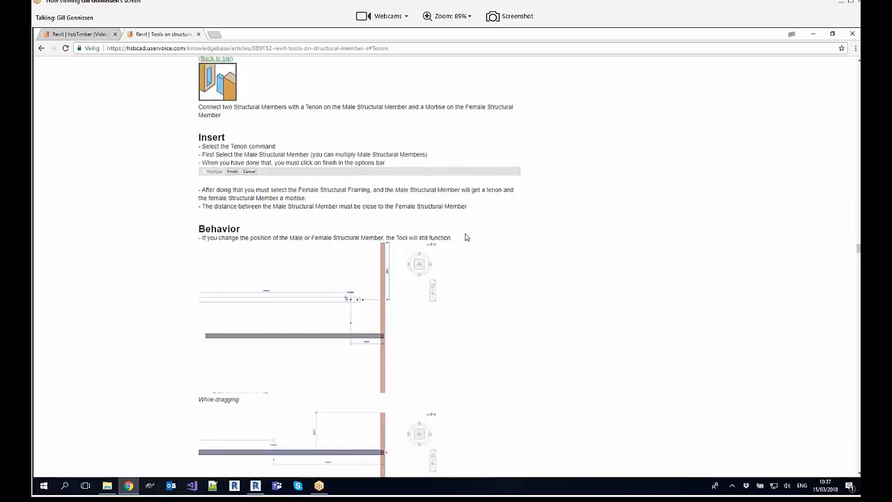
scroll(473, 228, "down", 2)
scroll(474, 228, "down", 6)
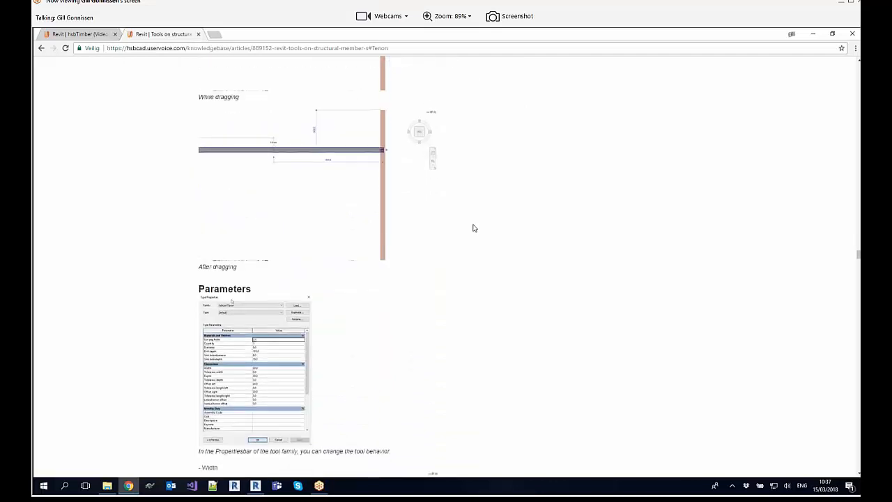
scroll(464, 236, "down", 2)
scroll(464, 236, "down", 3)
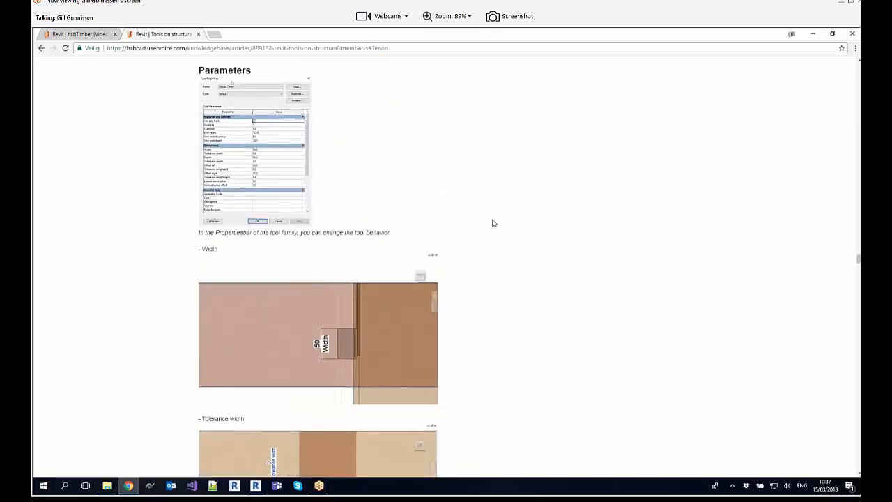
scroll(492, 220, "up", 10)
scroll(488, 221, "up", 5)
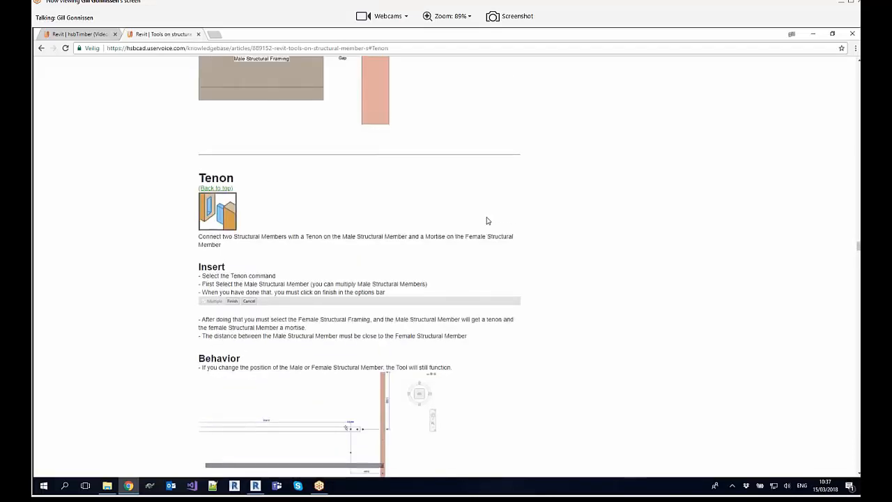
left_click(198, 35)
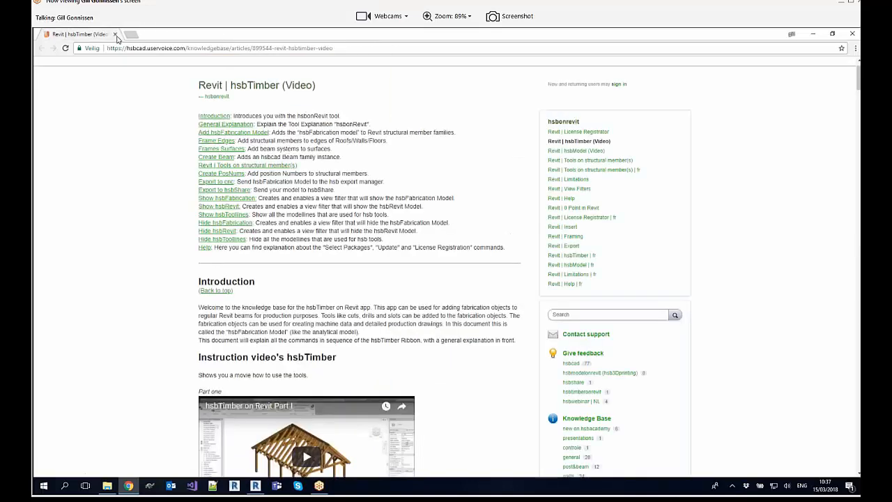
Step: Switch to Revit, open the hsbTimber product website through Learn More, and return to the Revit model
left_click(255, 486)
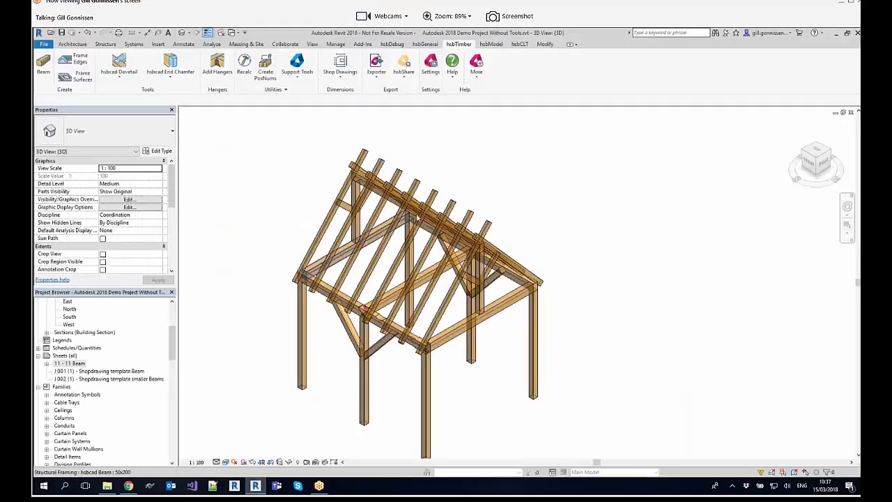
left_click(478, 70)
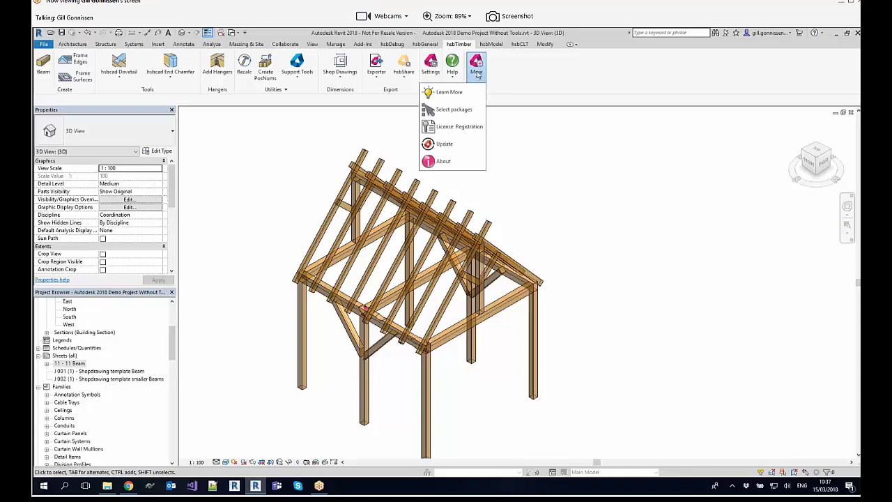
left_click(436, 90)
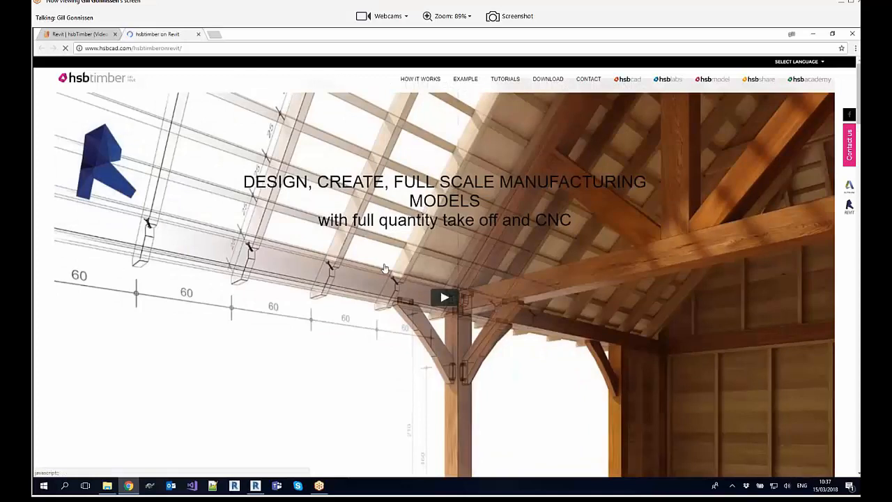
mouse_move(258, 490)
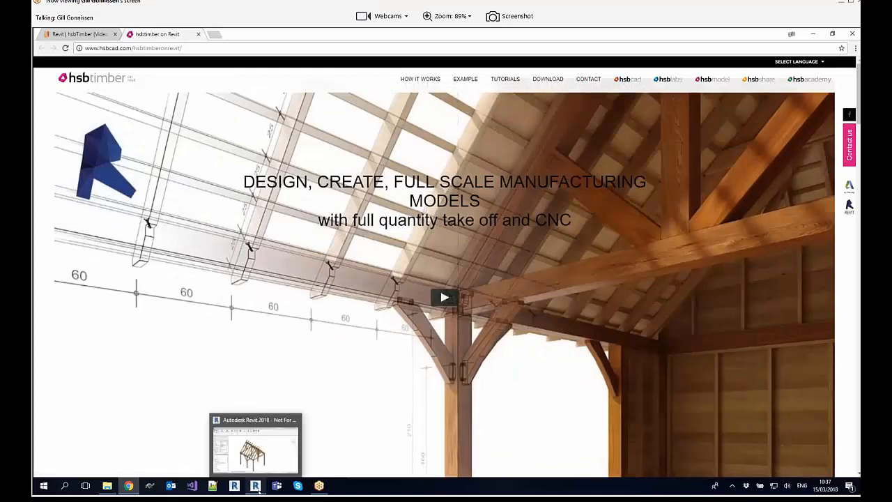
mouse_move(132, 492)
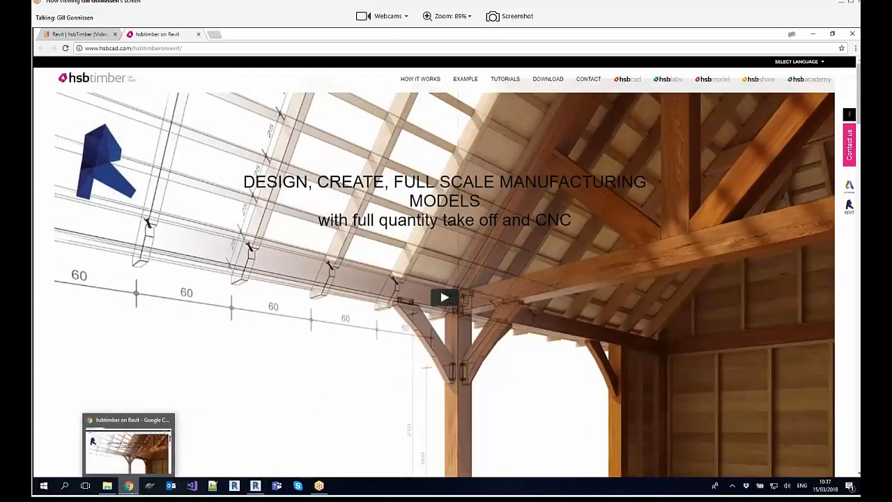
left_click(255, 486)
Step: Show the hsbTimber About information with its product and version details, and close it to view the whole timber frame
left_click(476, 66)
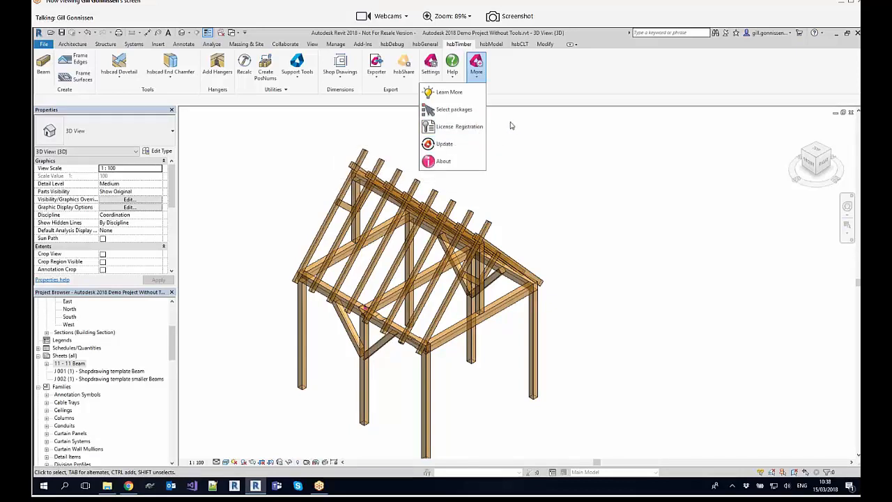
left_click(477, 163)
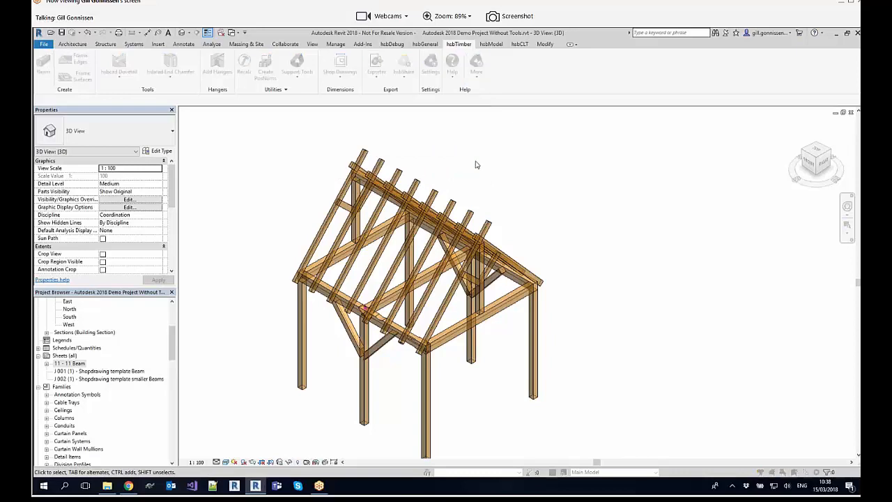
left_click_drag(495, 187, 476, 151)
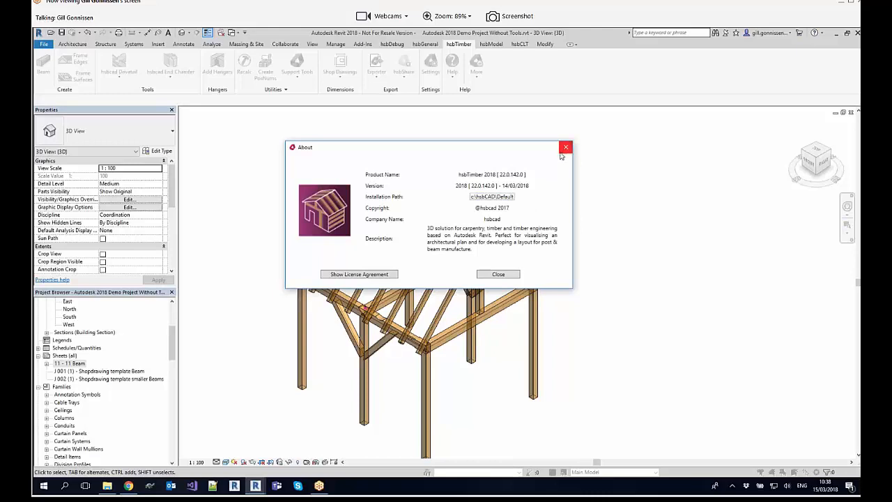
left_click(498, 274)
middle_click_drag(459, 134, 416, 169, "shift")
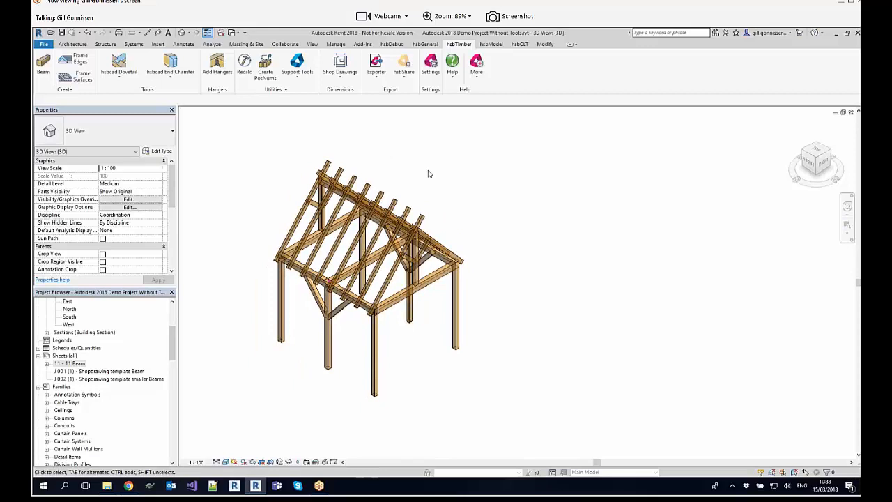